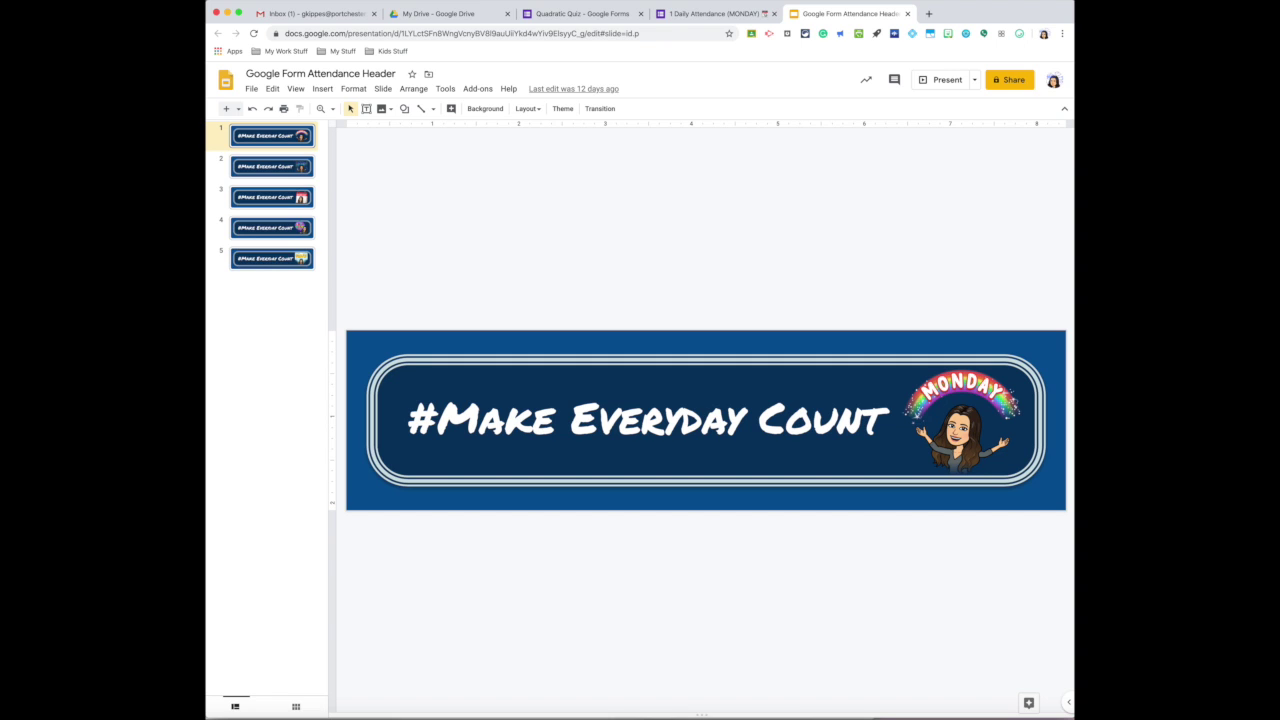
# Step: Step through the five weekday attendance banners and back, ending on the Friday slide
pyautogui.press('Down')
pyautogui.press('Down')
pyautogui.press('Down')
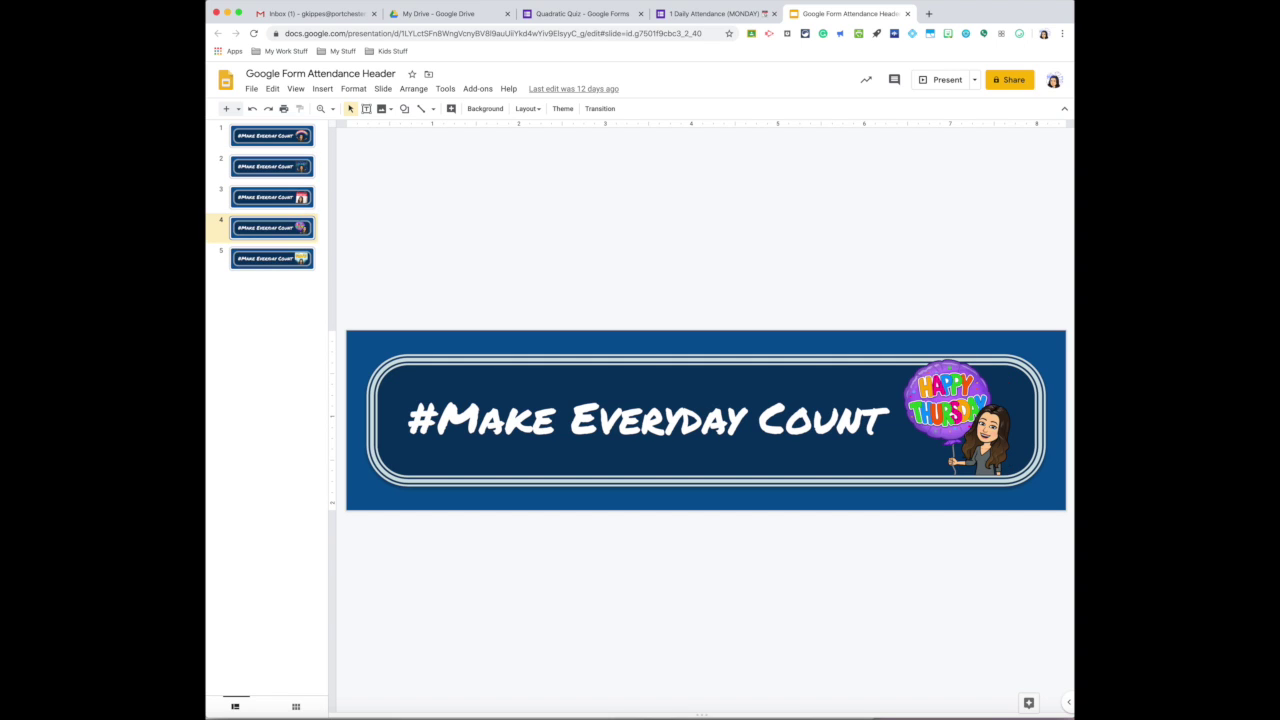
pyautogui.press('Down')
pyautogui.press('Up')
pyautogui.press('Up')
pyautogui.press('Up')
pyautogui.press('Up')
pyautogui.press('Down')
pyautogui.press('Down')
pyautogui.press('Down')
pyautogui.press('Down')
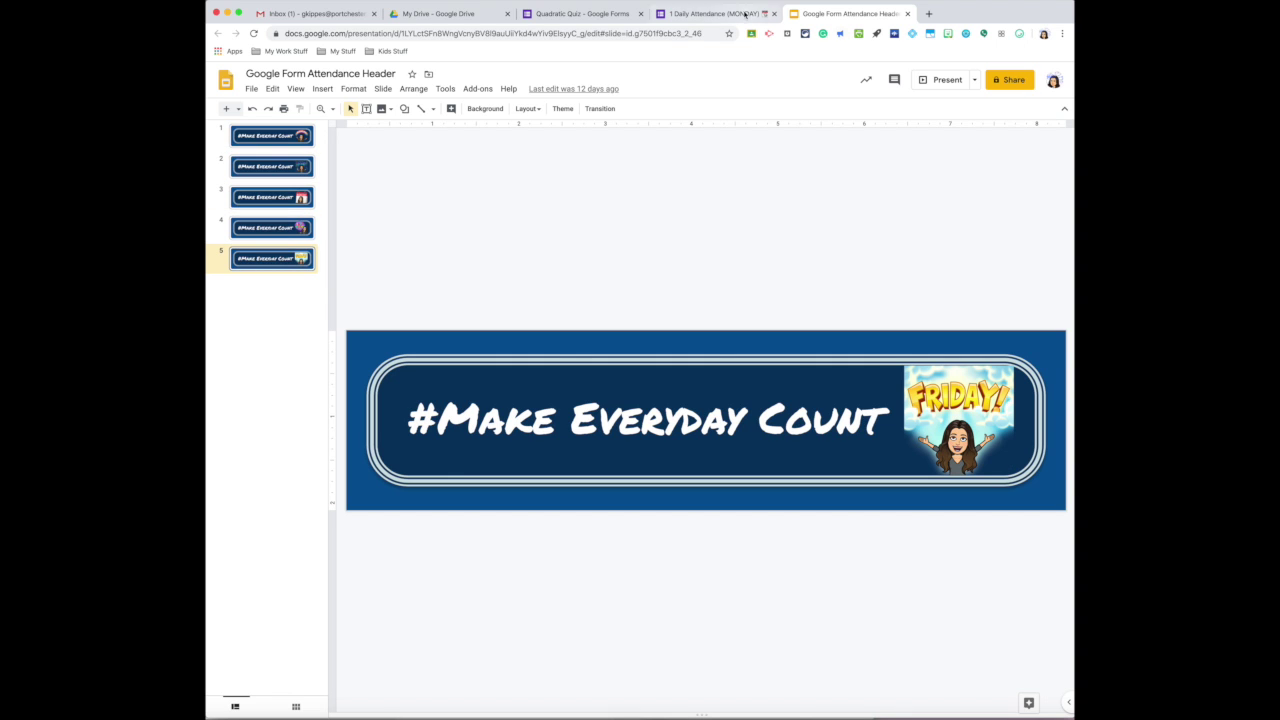
# Step: View the Daily Attendance (MONDAY) form's banner header, then switch to the Quadratic Quiz form
pyautogui.click(714, 13)
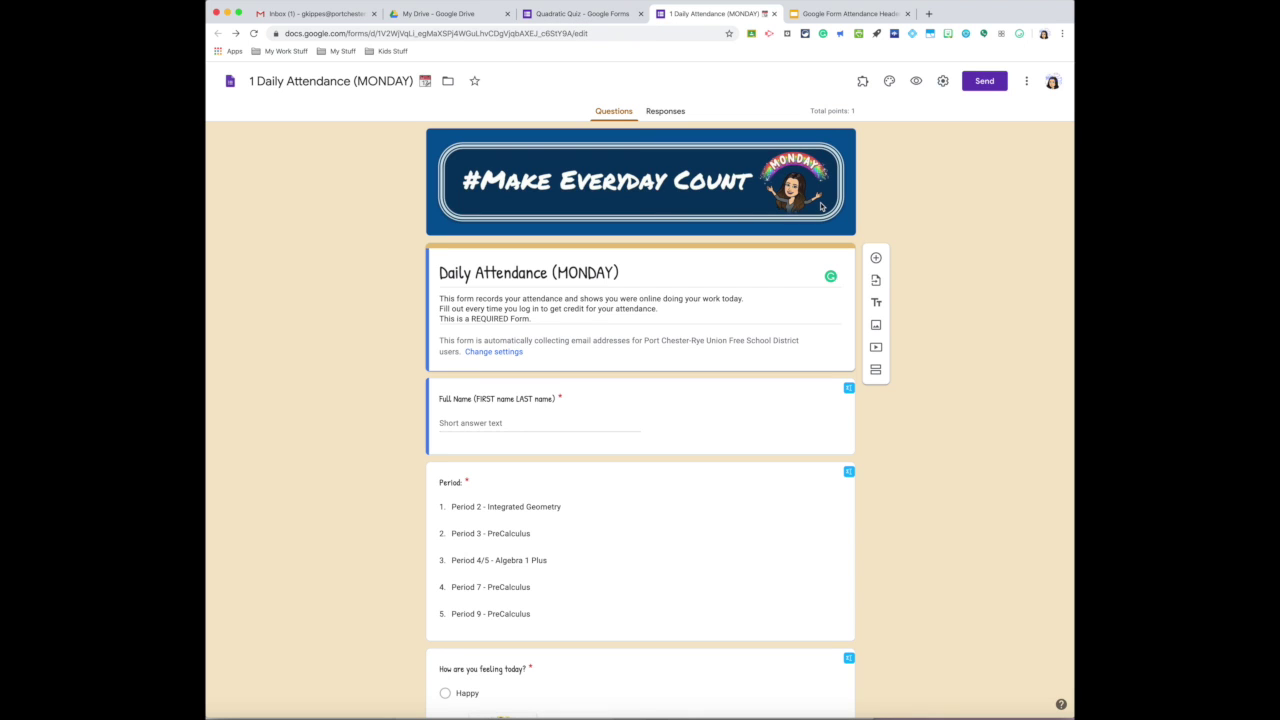
pyautogui.click(568, 14)
# Step: Add a blank multiple-choice question and place it below the Name question
pyautogui.click(334, 172)
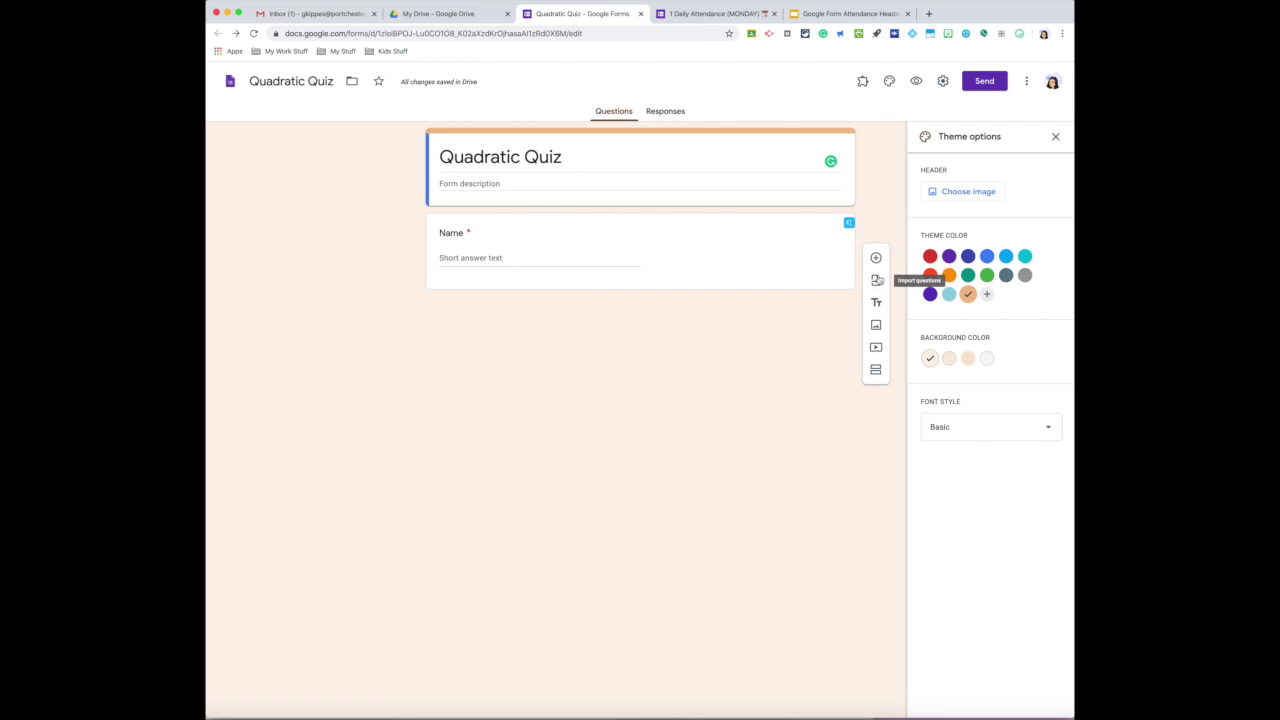
pyautogui.click(876, 257)
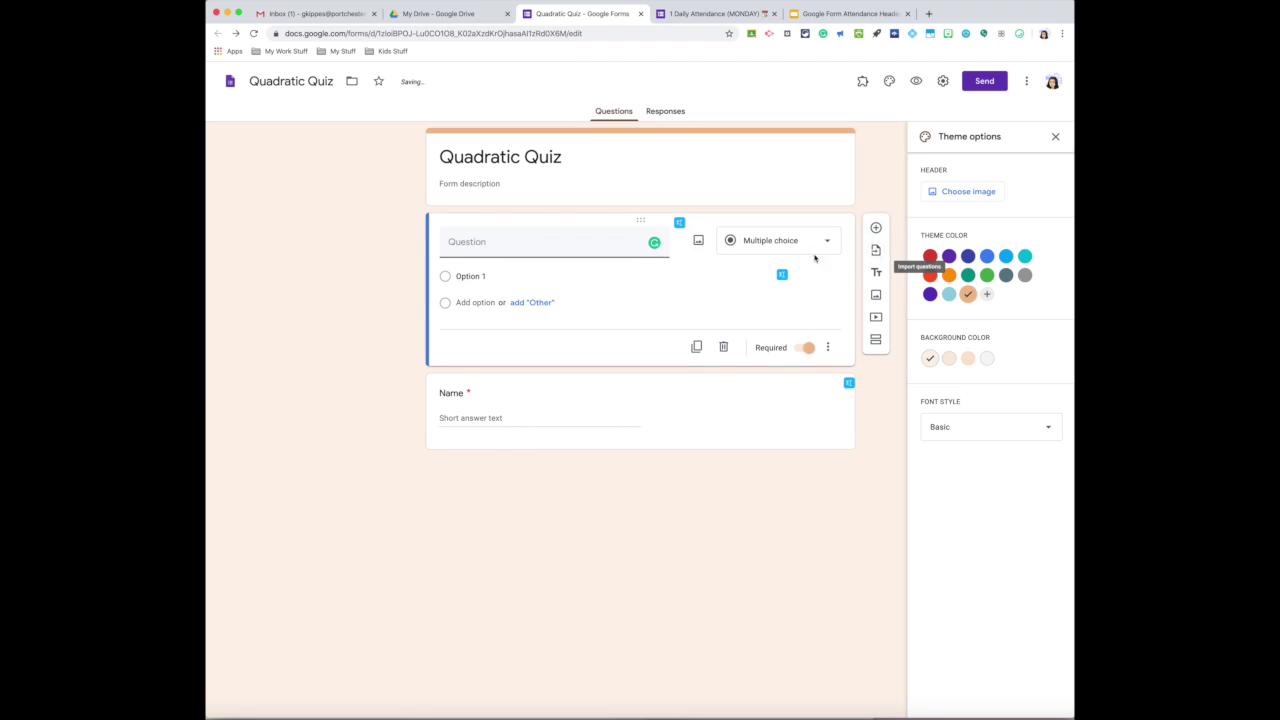
pyautogui.moveTo(769, 223); pyautogui.dragTo(762, 379)
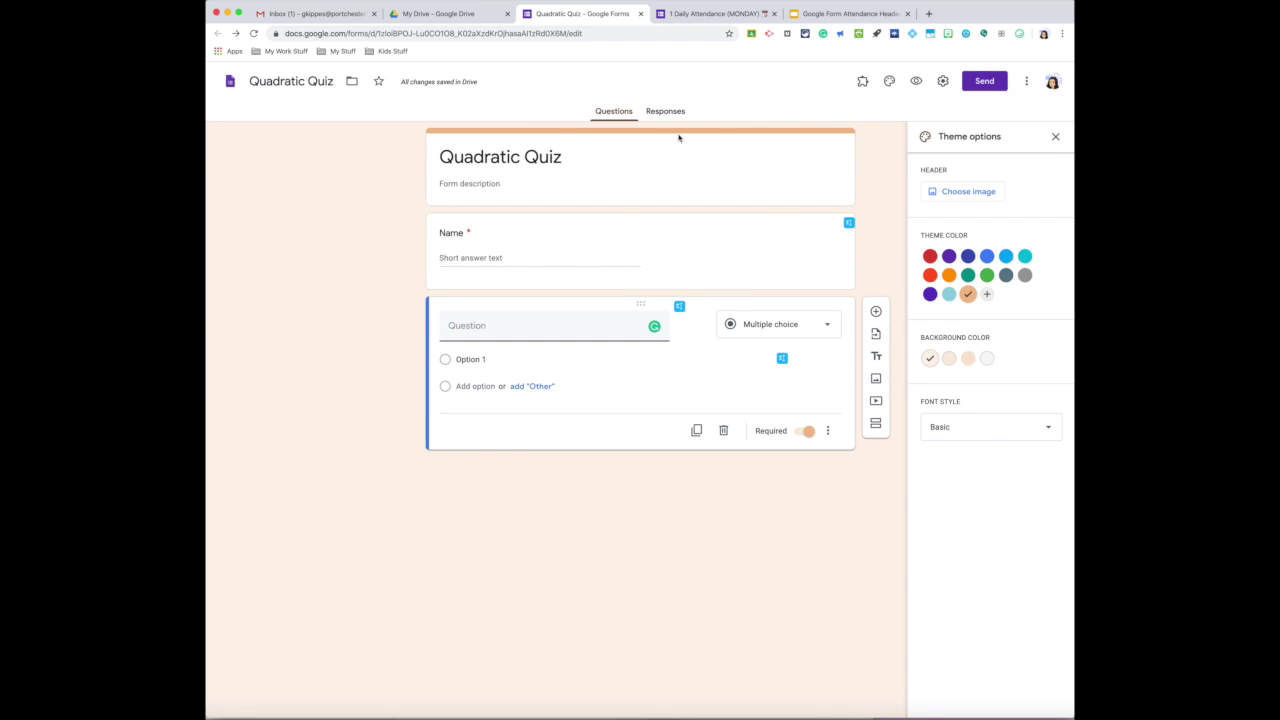
# Step: Insert the Party fireworks image as the Quadratic Quiz header, then switch to Google Drive
pyautogui.click(968, 193)
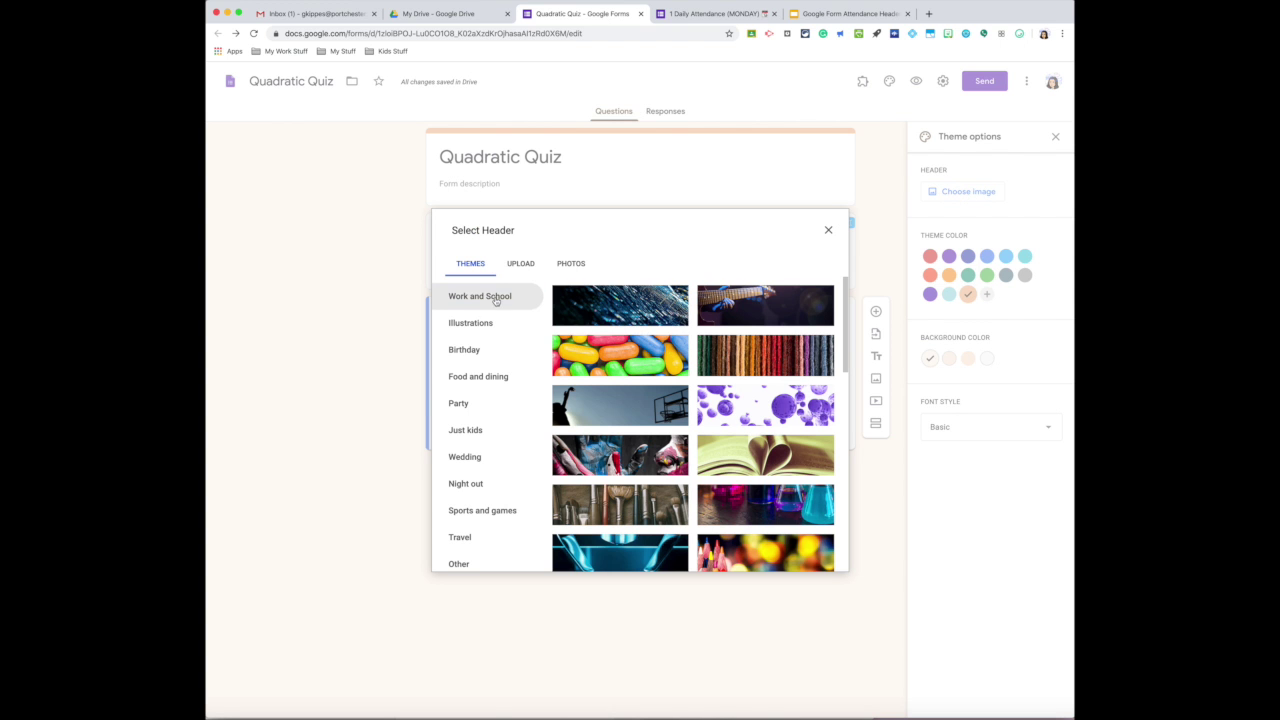
pyautogui.click(492, 322)
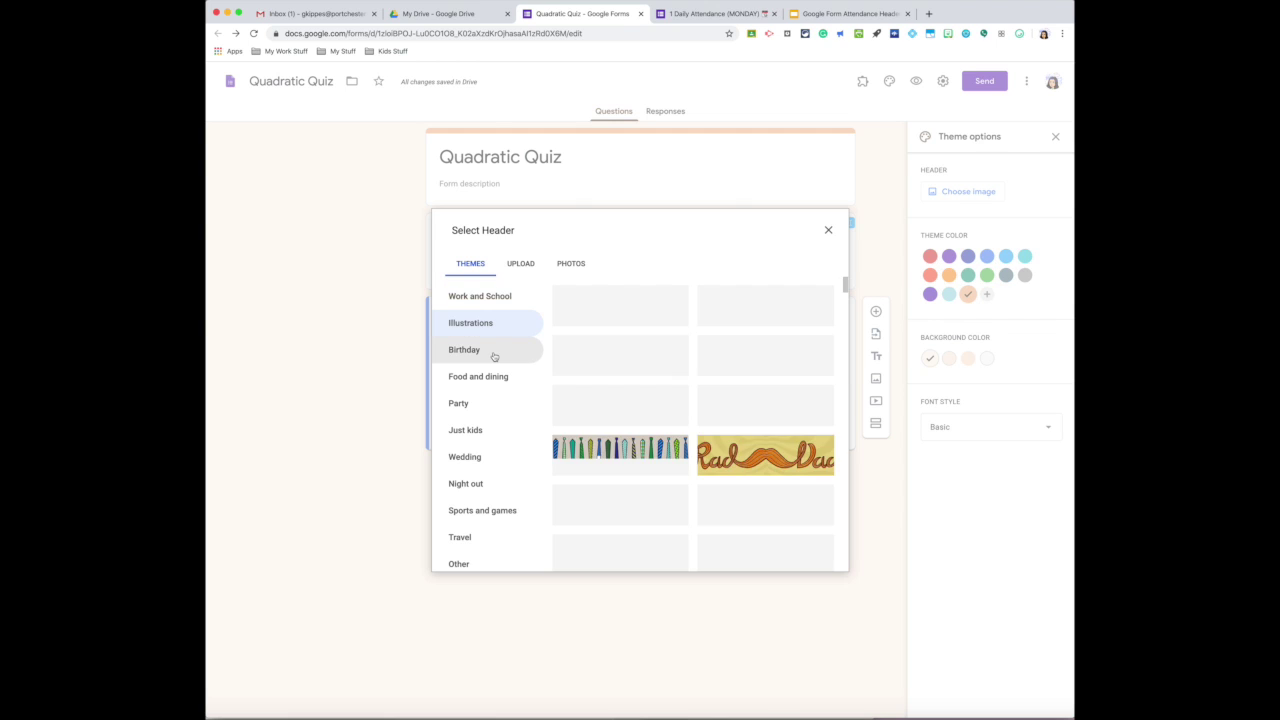
pyautogui.click(492, 354)
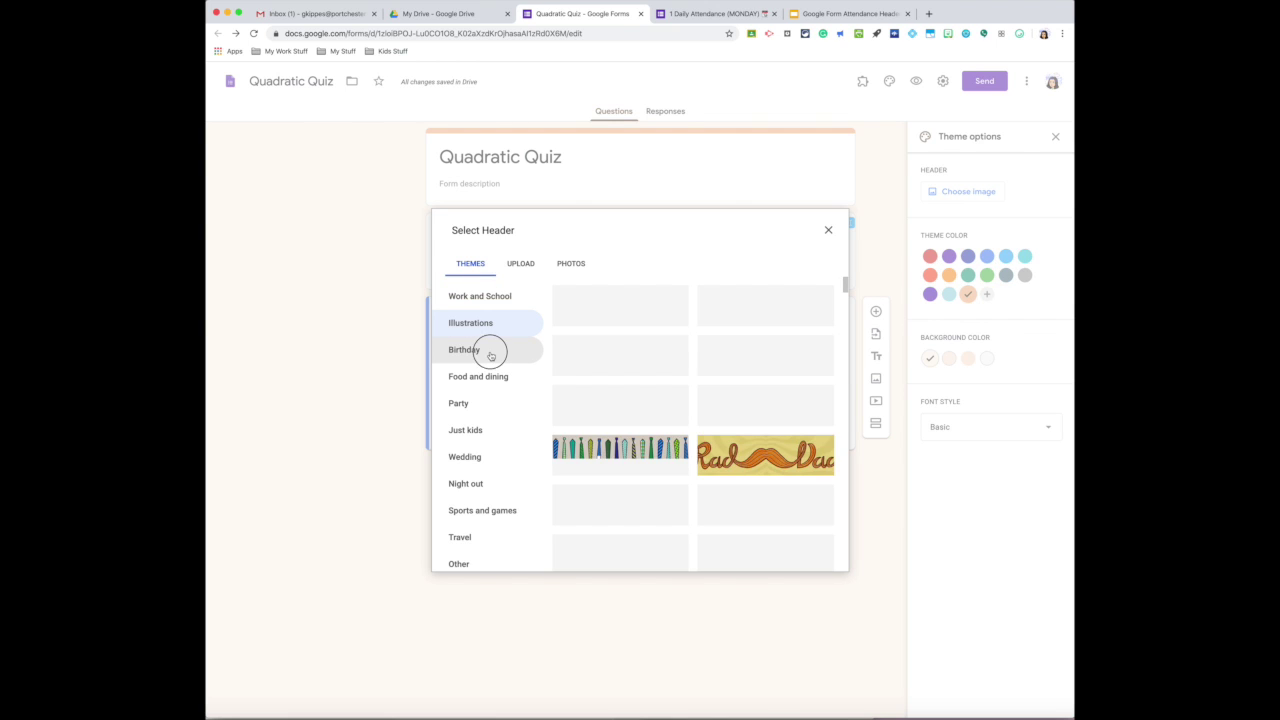
pyautogui.click(491, 405)
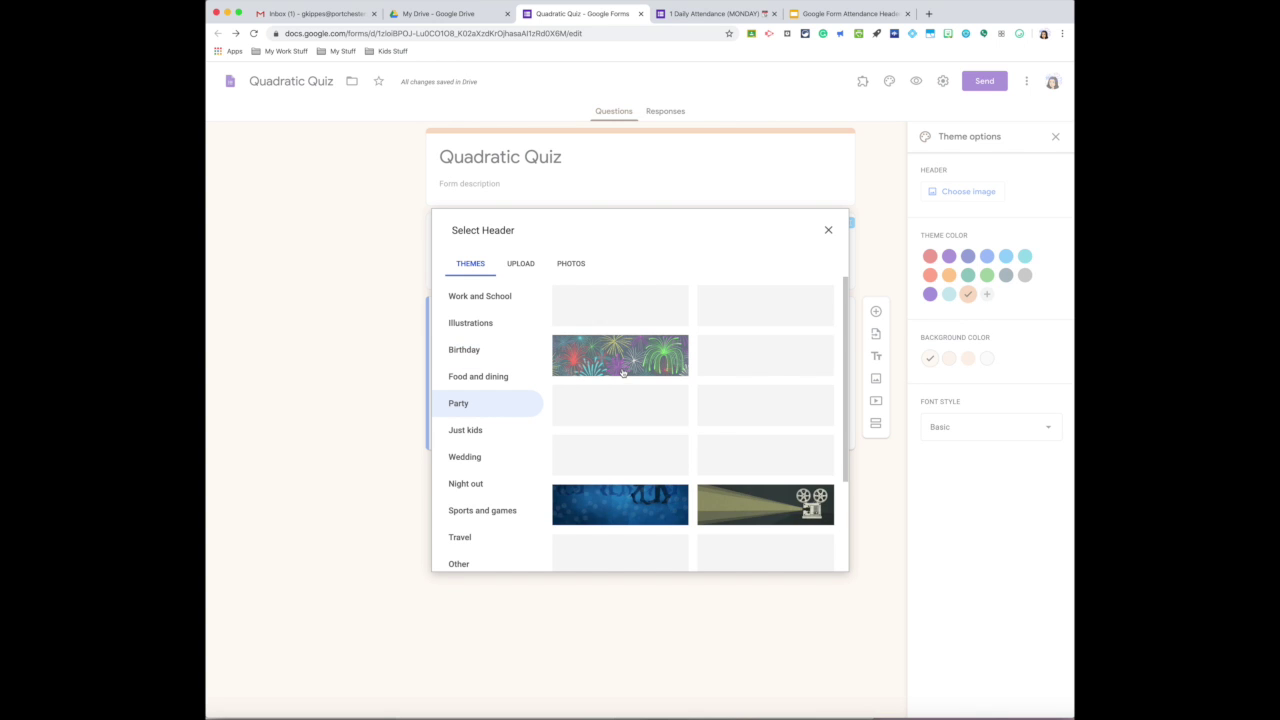
pyautogui.click(622, 372)
pyautogui.click(818, 558)
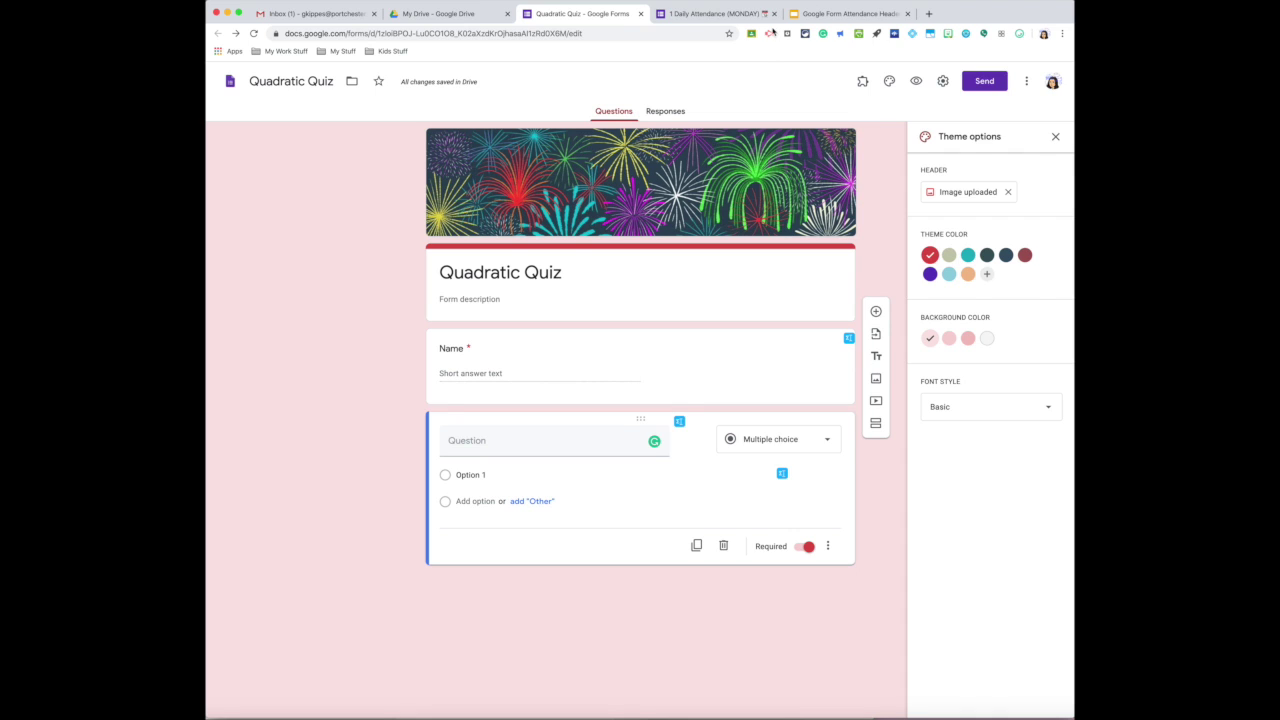
pyautogui.click(428, 14)
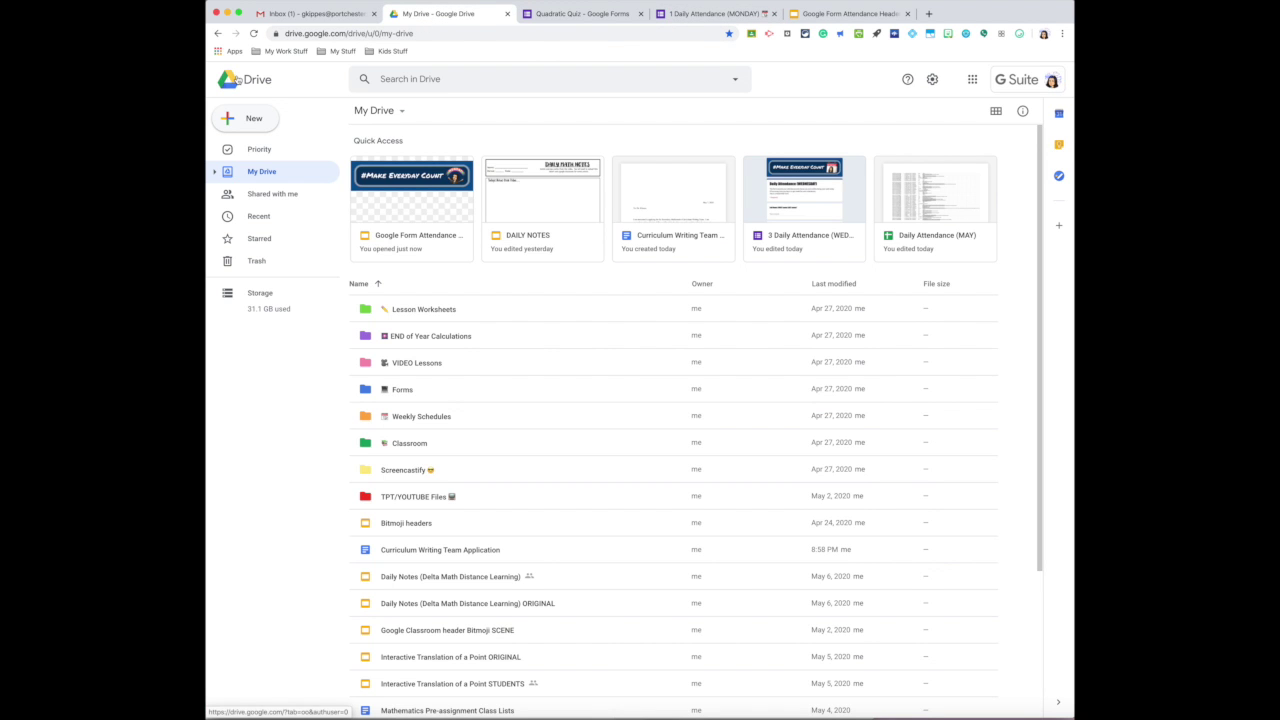
# Step: Create a new Google Slides presentation from Drive's New menu
pyautogui.click(232, 122)
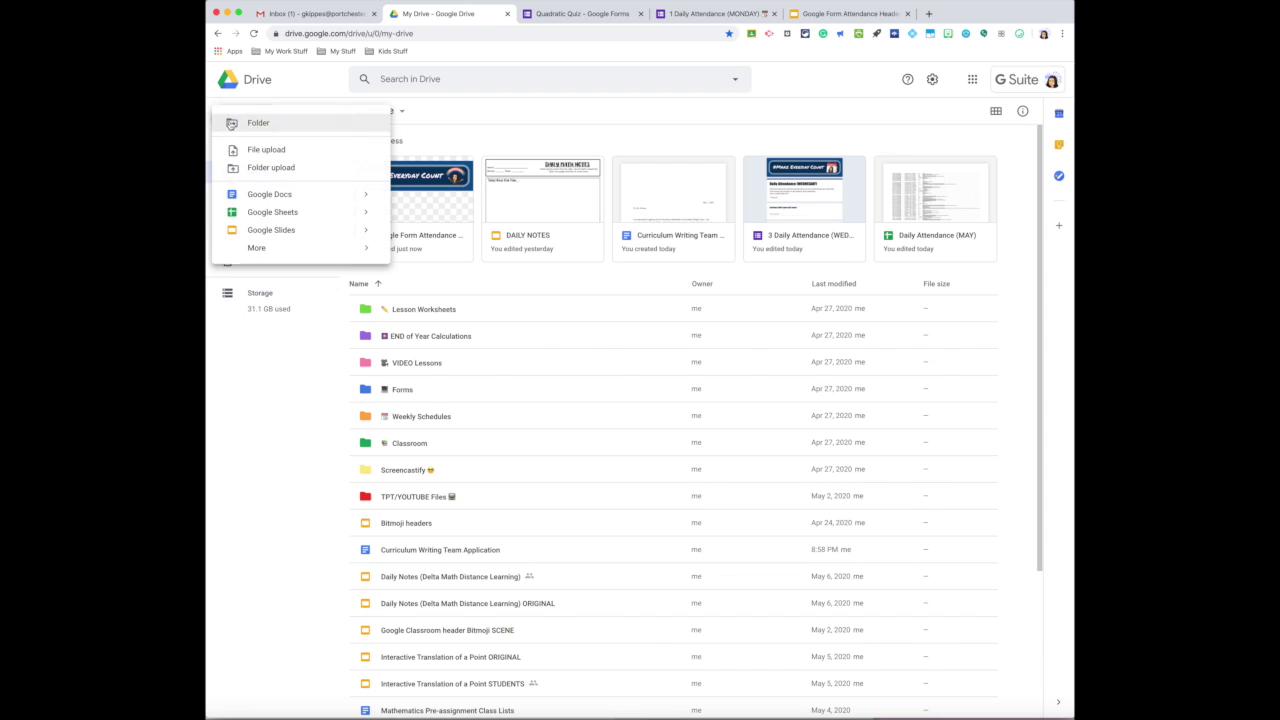
pyautogui.click(296, 233)
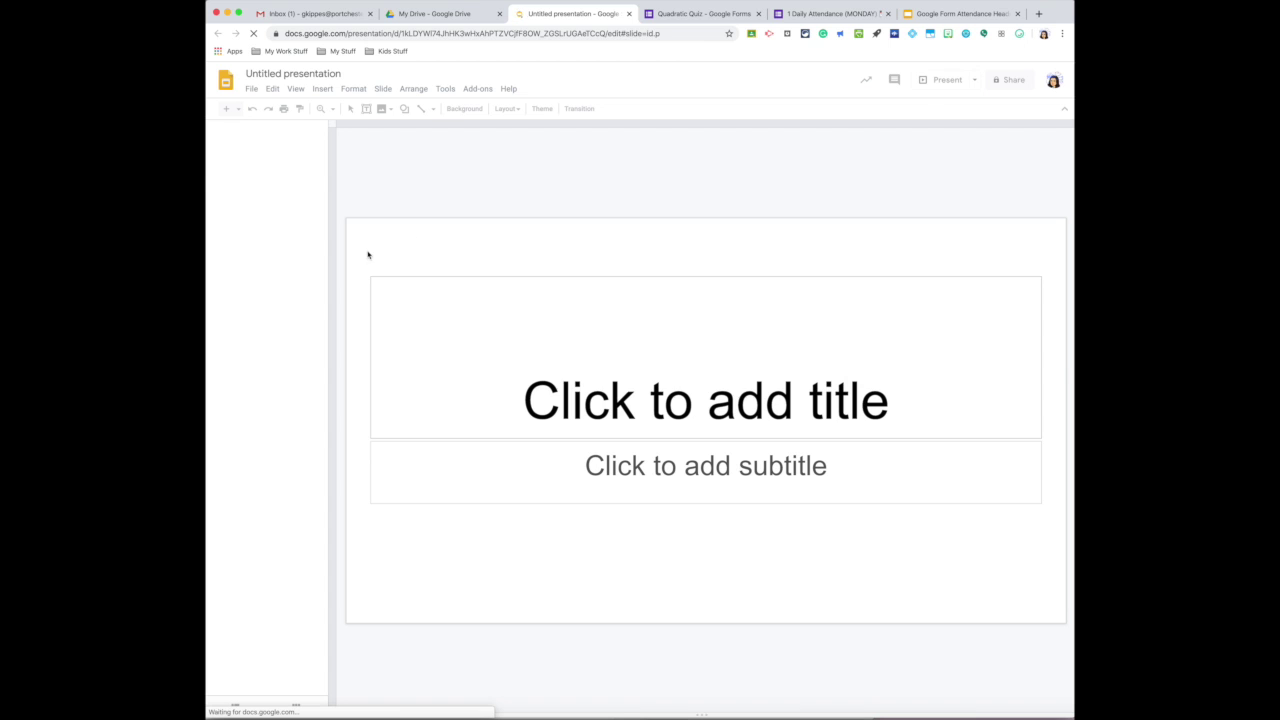
# Step: Delete the title and subtitle placeholders and close the themes panel
pyautogui.moveTo(355, 293); pyautogui.dragTo(883, 494)
pyautogui.press('Delete')
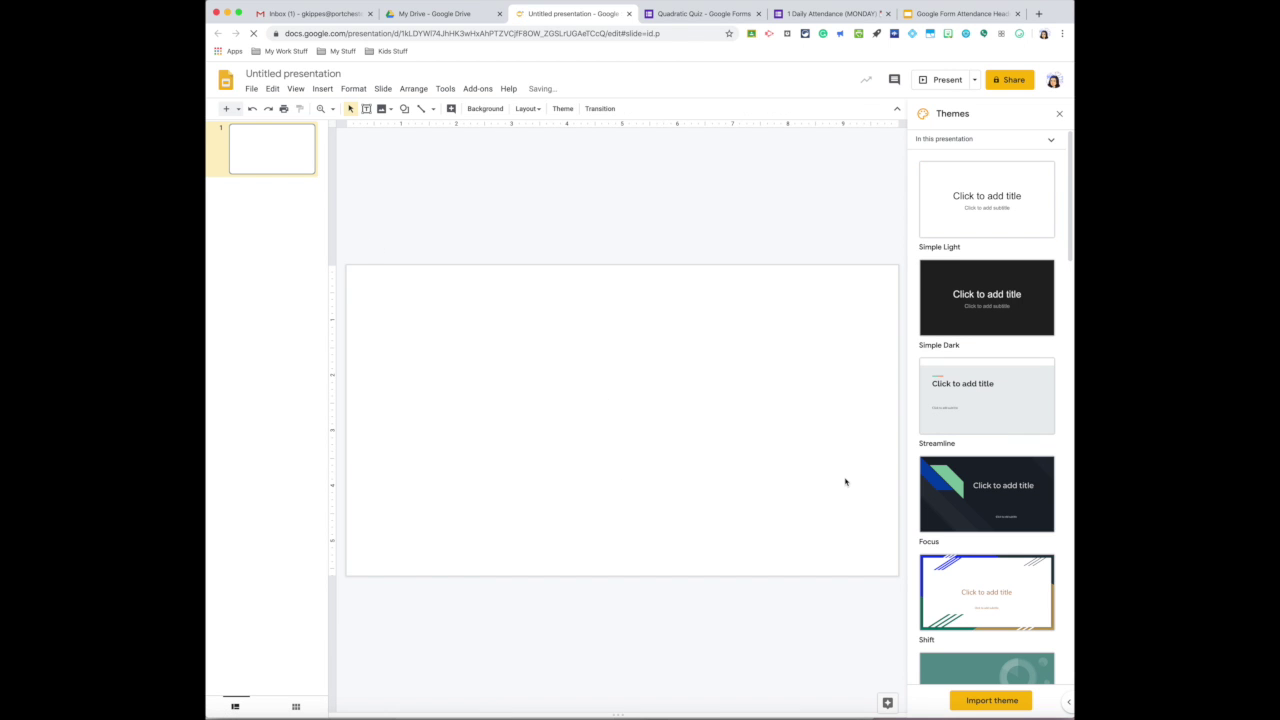
pyautogui.click(1060, 117)
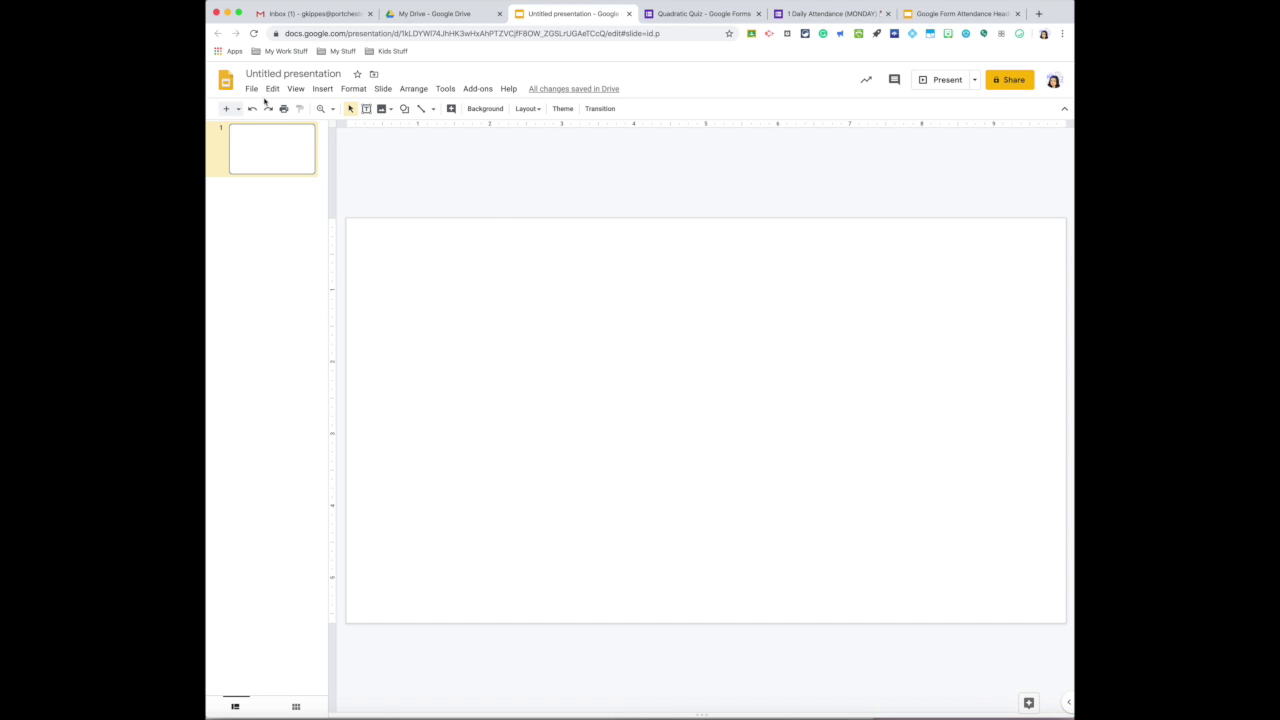
# Step: Rename the presentation to 'Header/Banner Form'
pyautogui.click(260, 74)
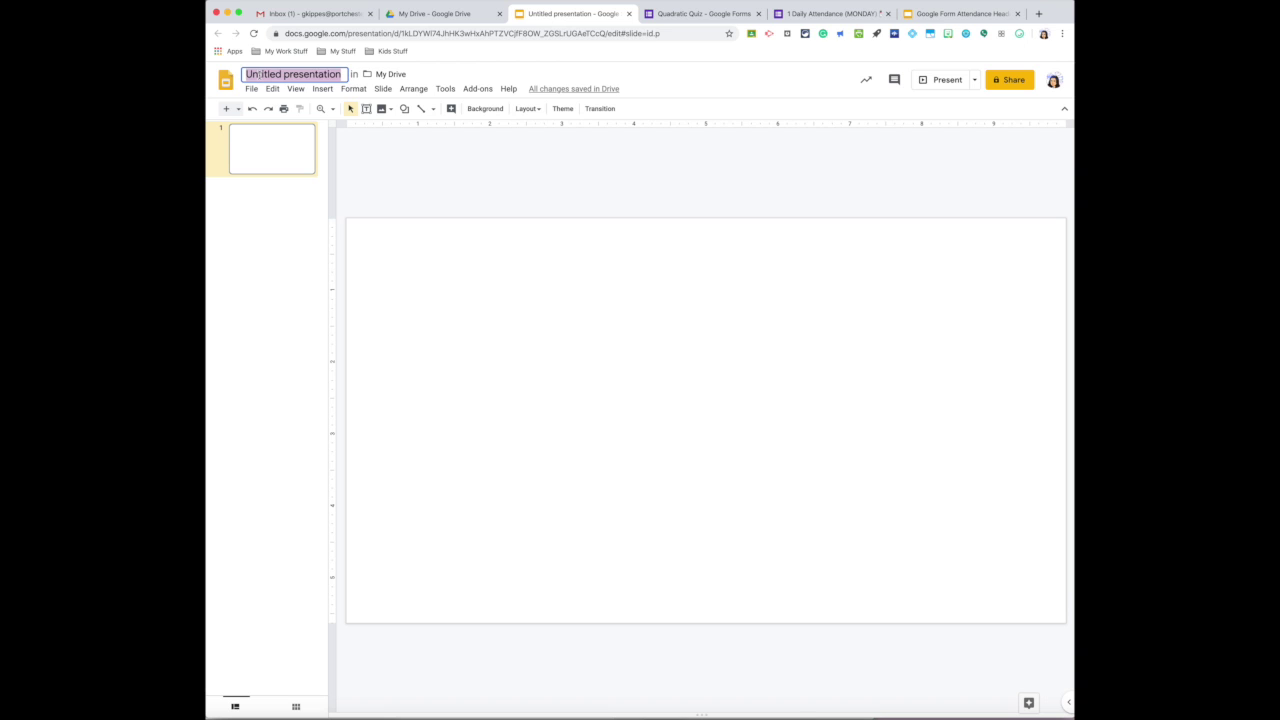
pyautogui.write('Header/')
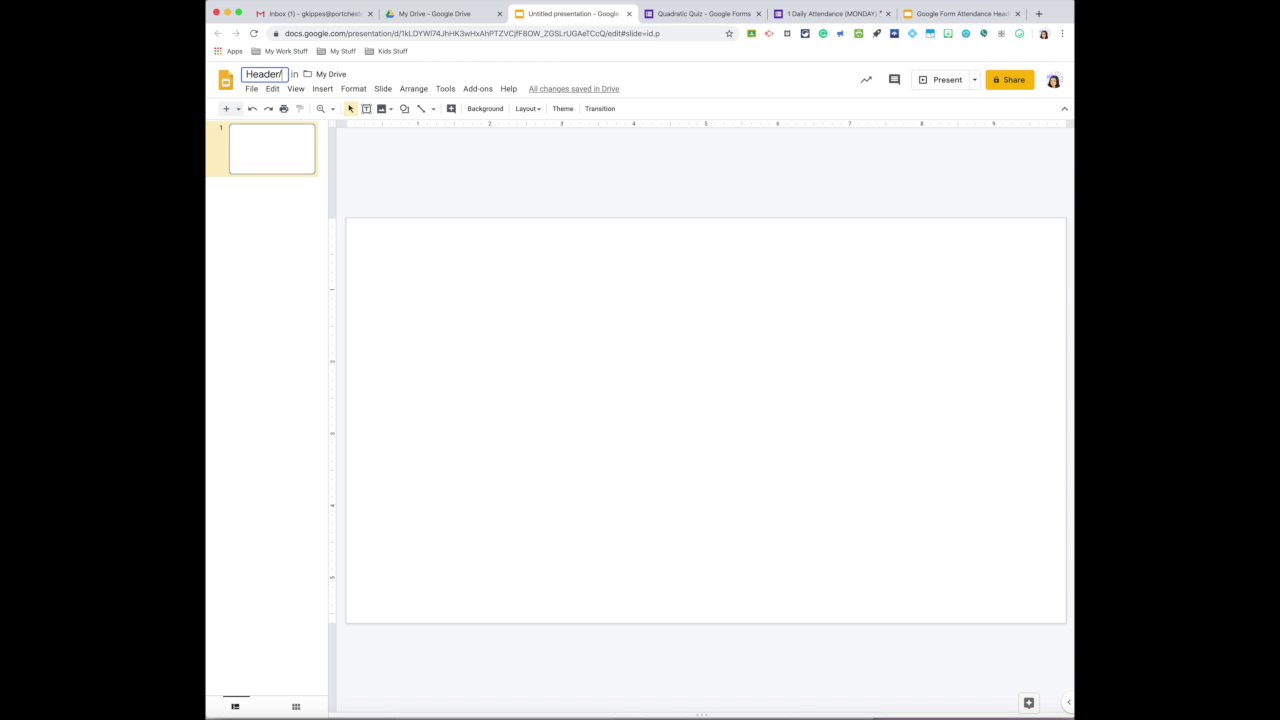
pyautogui.write('Banner Fo')
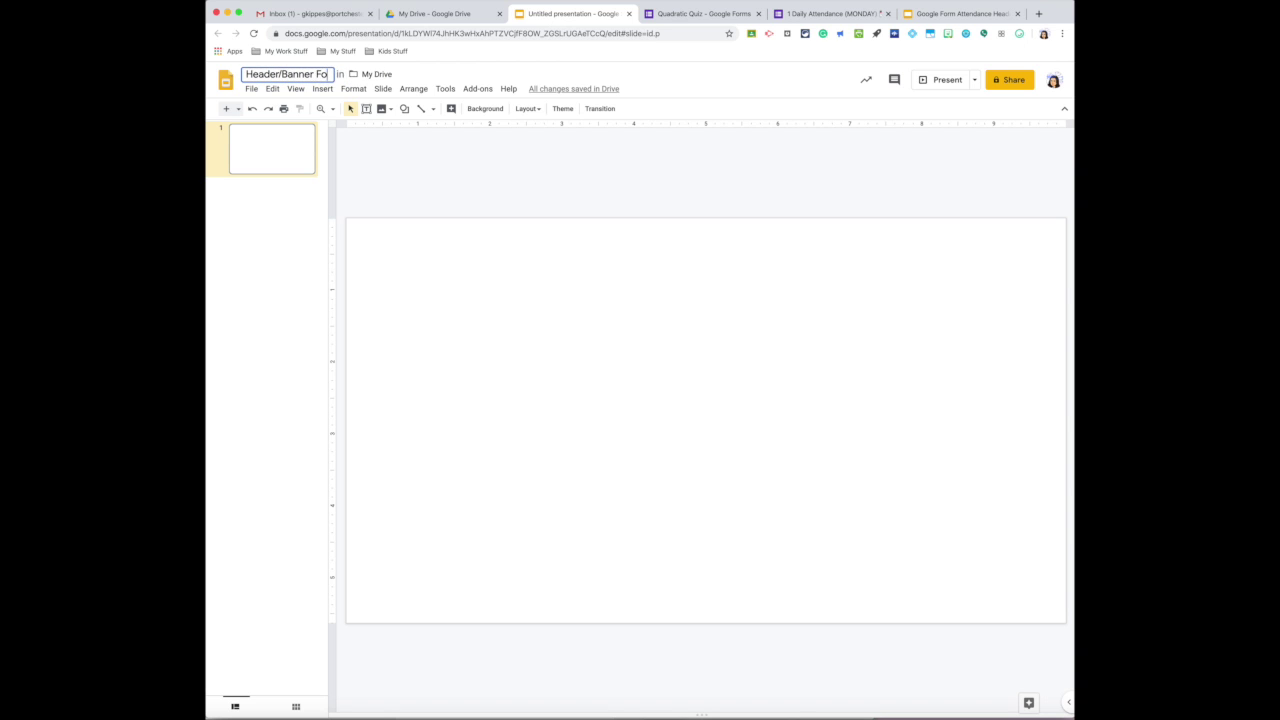
pyautogui.write('rm')
pyautogui.press('Return')
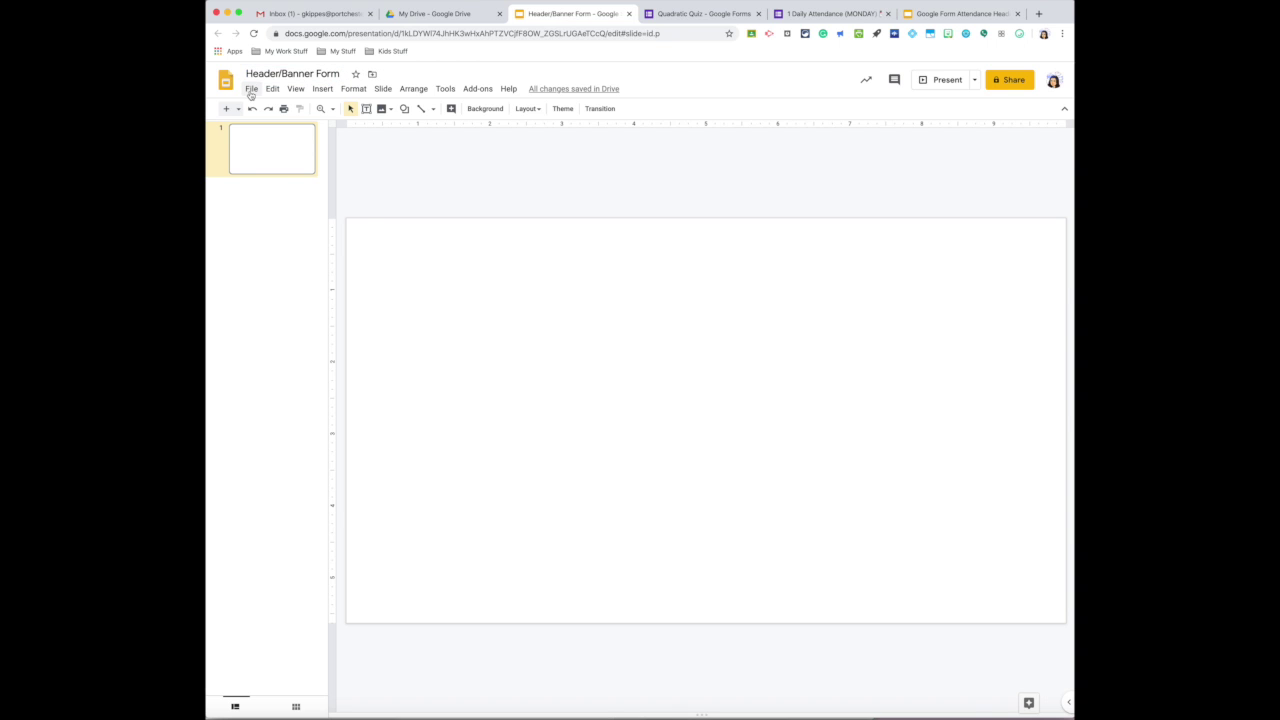
pyautogui.click(251, 89)
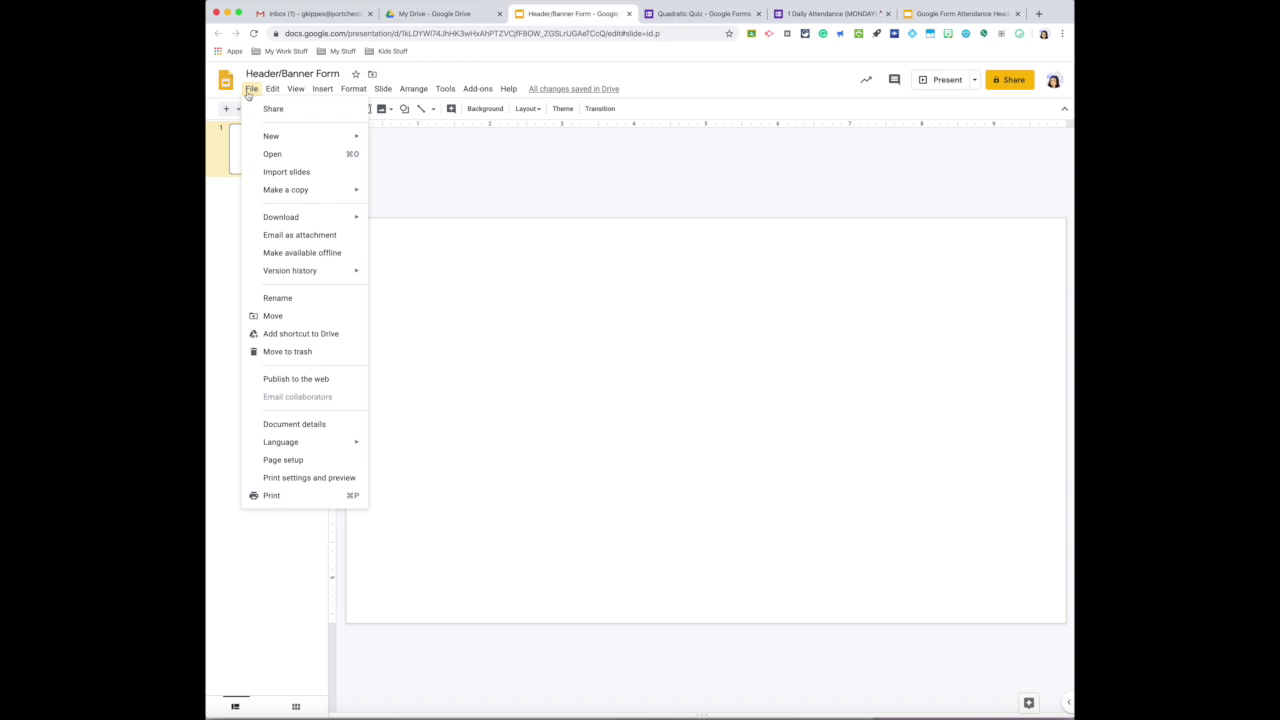
# Step: Set a custom page size of 800 × 200 pixels and apply it
pyautogui.click(290, 460)
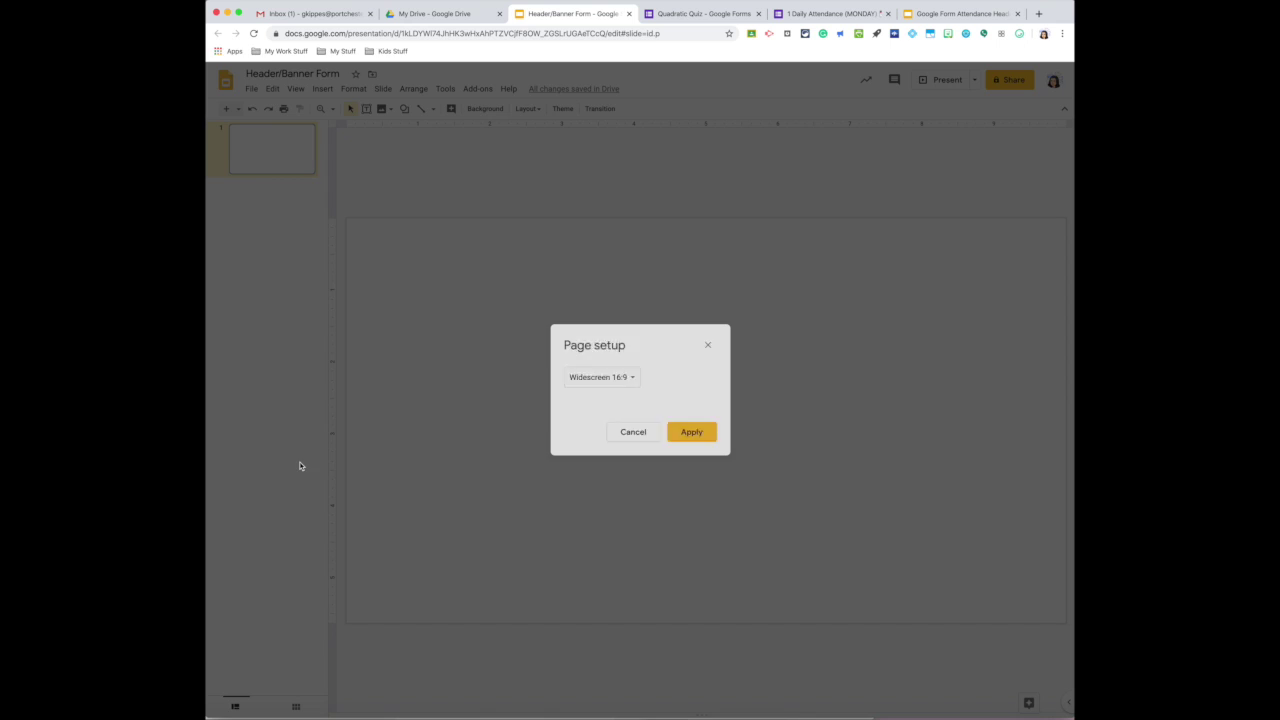
pyautogui.click(628, 382)
pyautogui.click(624, 416)
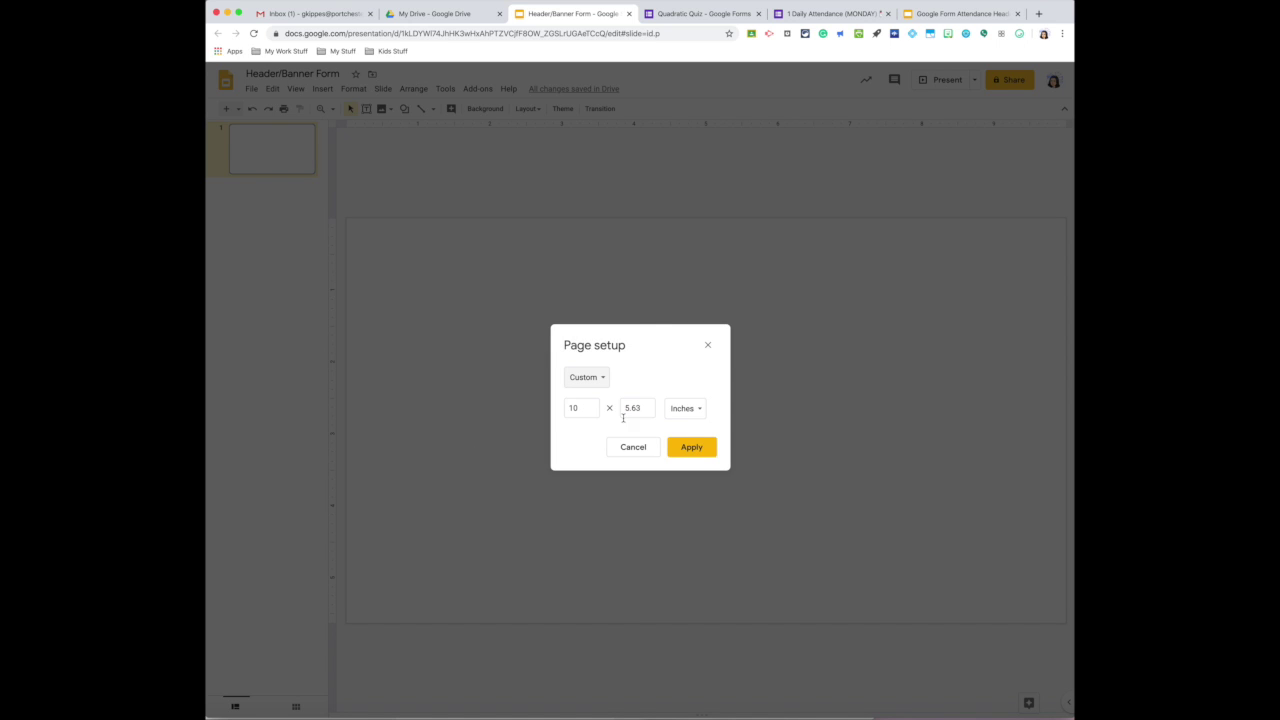
pyautogui.click(685, 412)
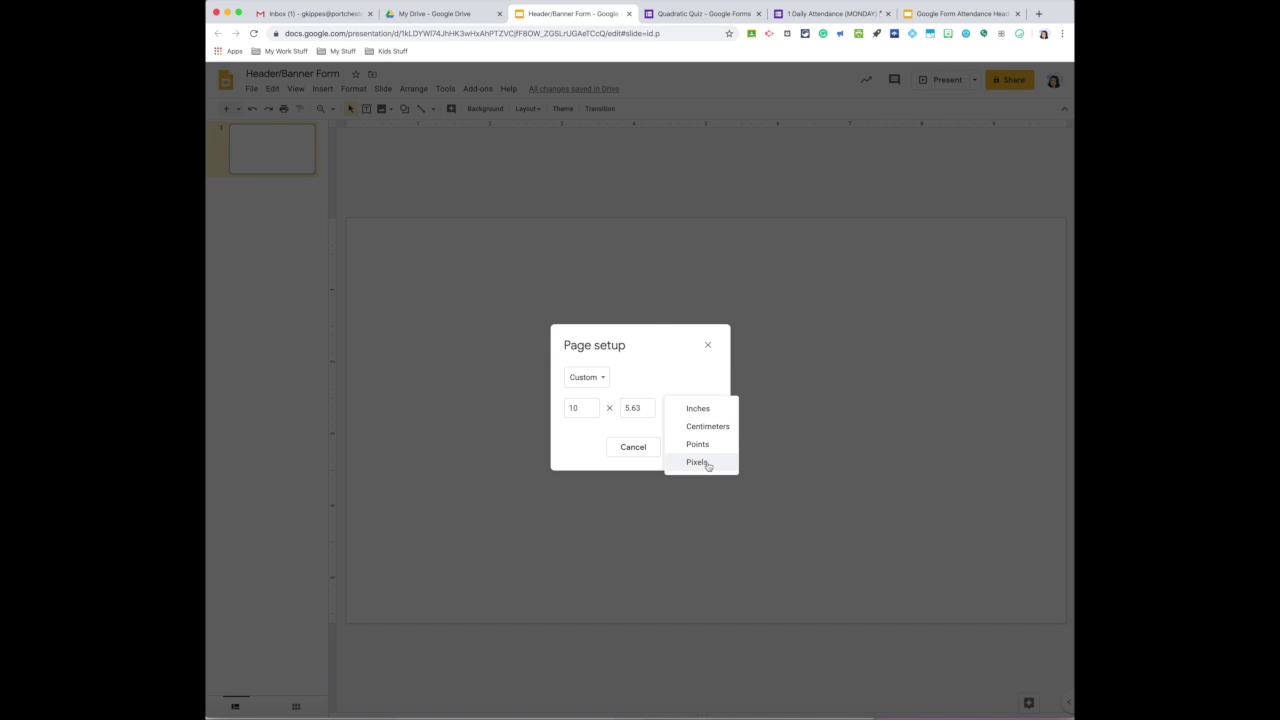
pyautogui.click(697, 461)
pyautogui.moveTo(591, 408); pyautogui.dragTo(555, 412)
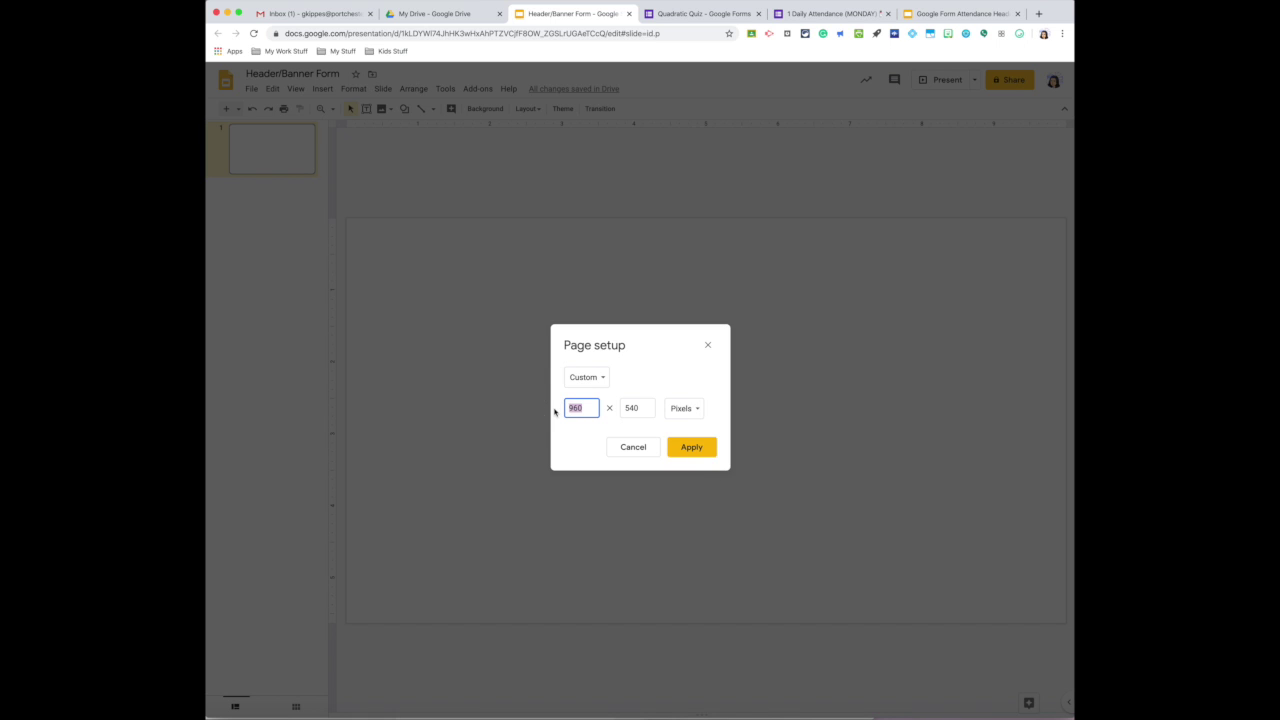
pyautogui.write('800')
pyautogui.doubleClick(640, 411)
pyautogui.write('200')
pyautogui.click(691, 449)
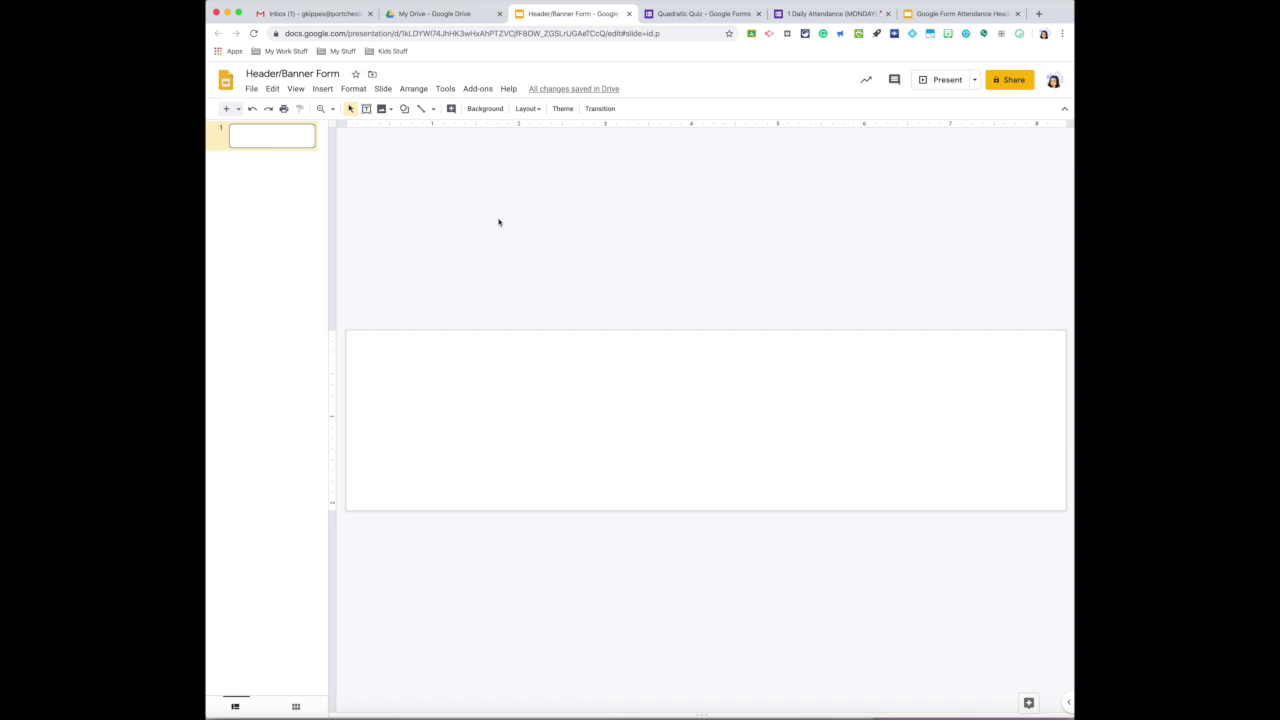
# Step: Give the slide a solid cornflower blue background colour
pyautogui.click(485, 109)
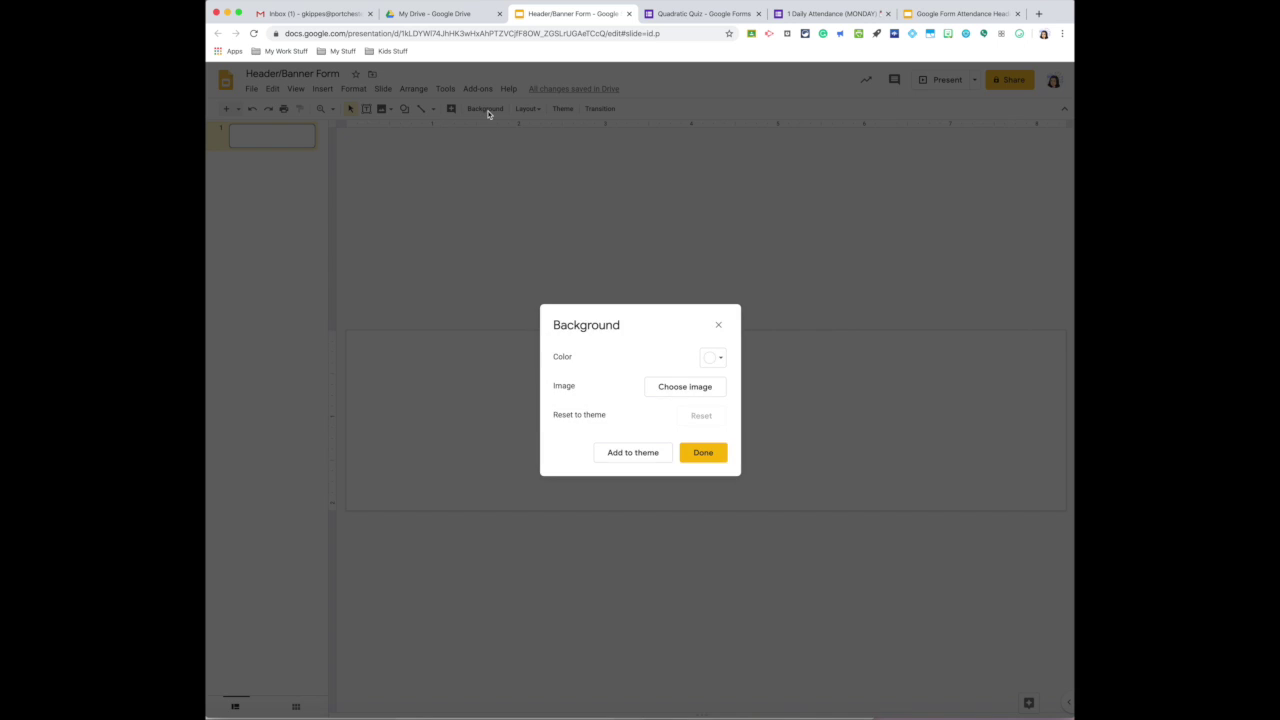
pyautogui.click(716, 359)
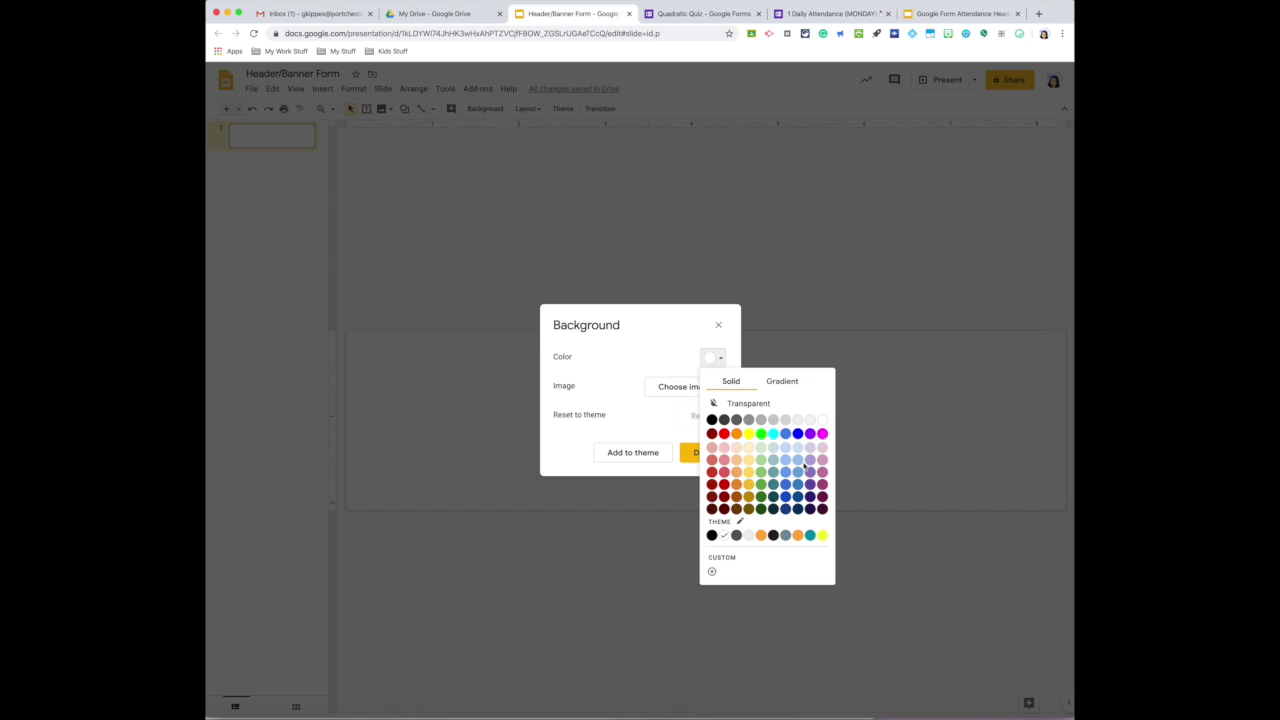
pyautogui.click(787, 439)
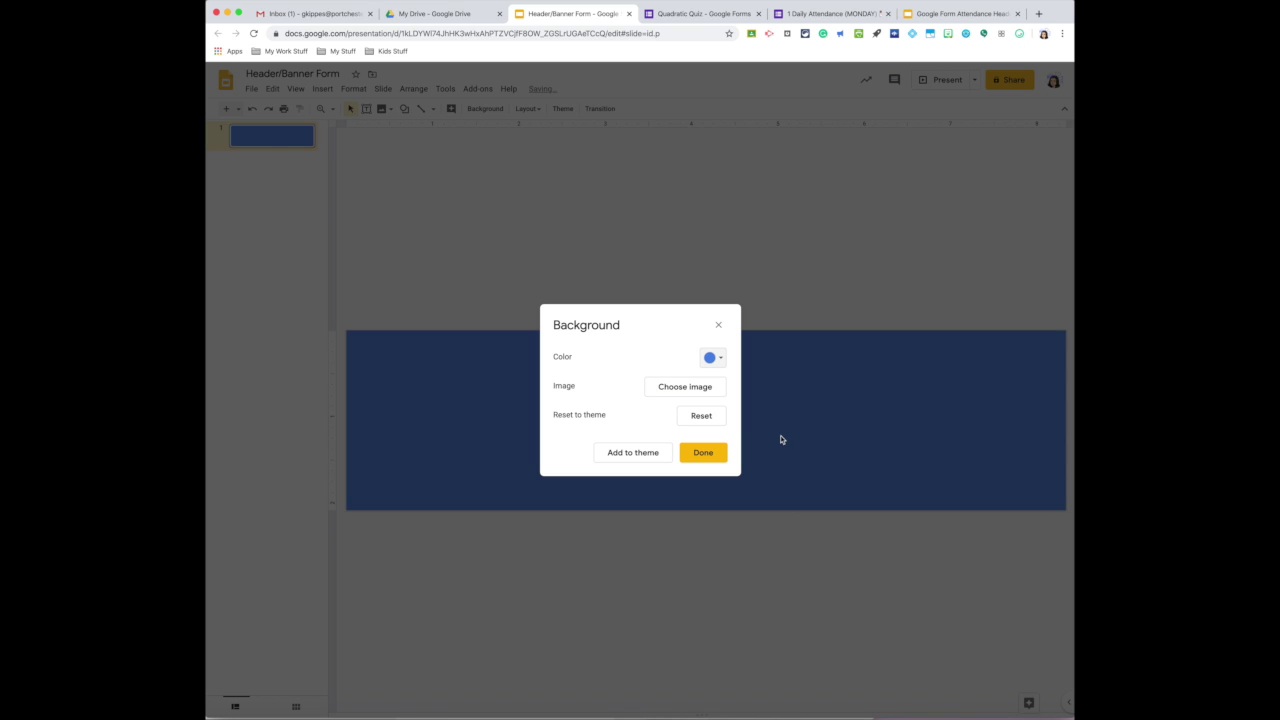
pyautogui.click(703, 453)
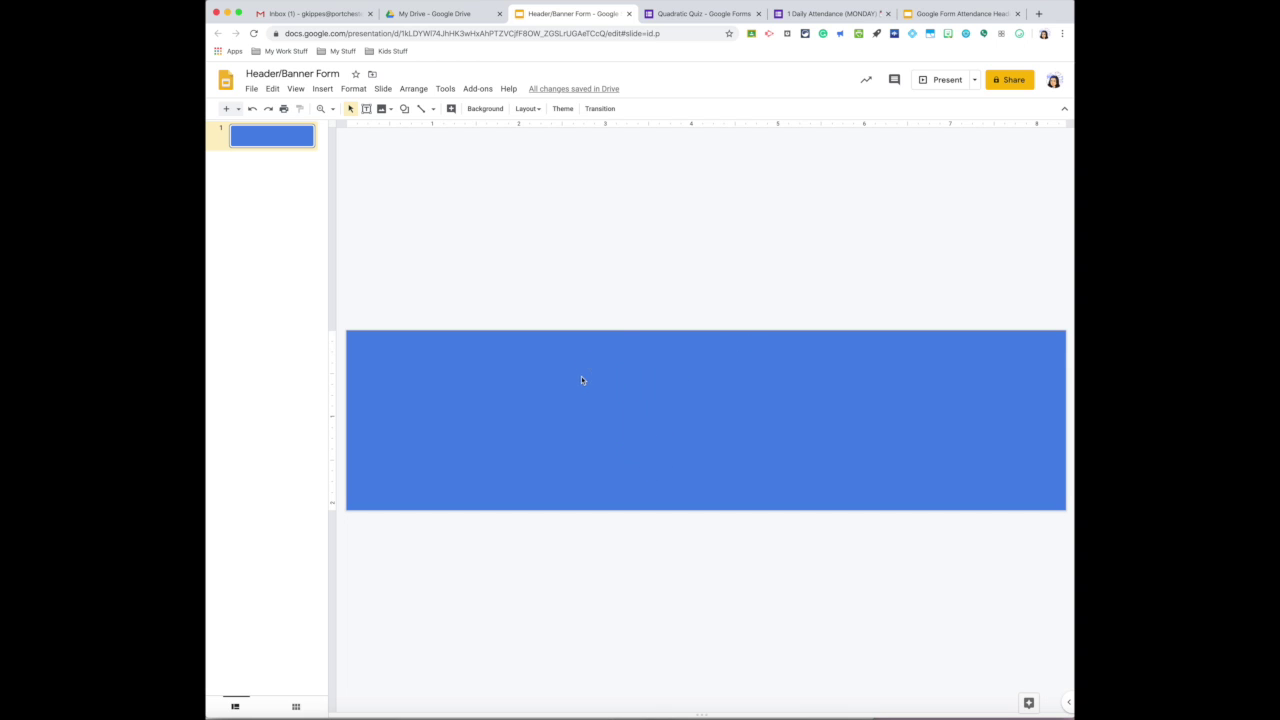
pyautogui.moveTo(670, 364); pyautogui.dragTo(878, 364)
# Step: Draw a rounded rectangle across the banner and centre it, leaving a blue margin
pyautogui.click(405, 110)
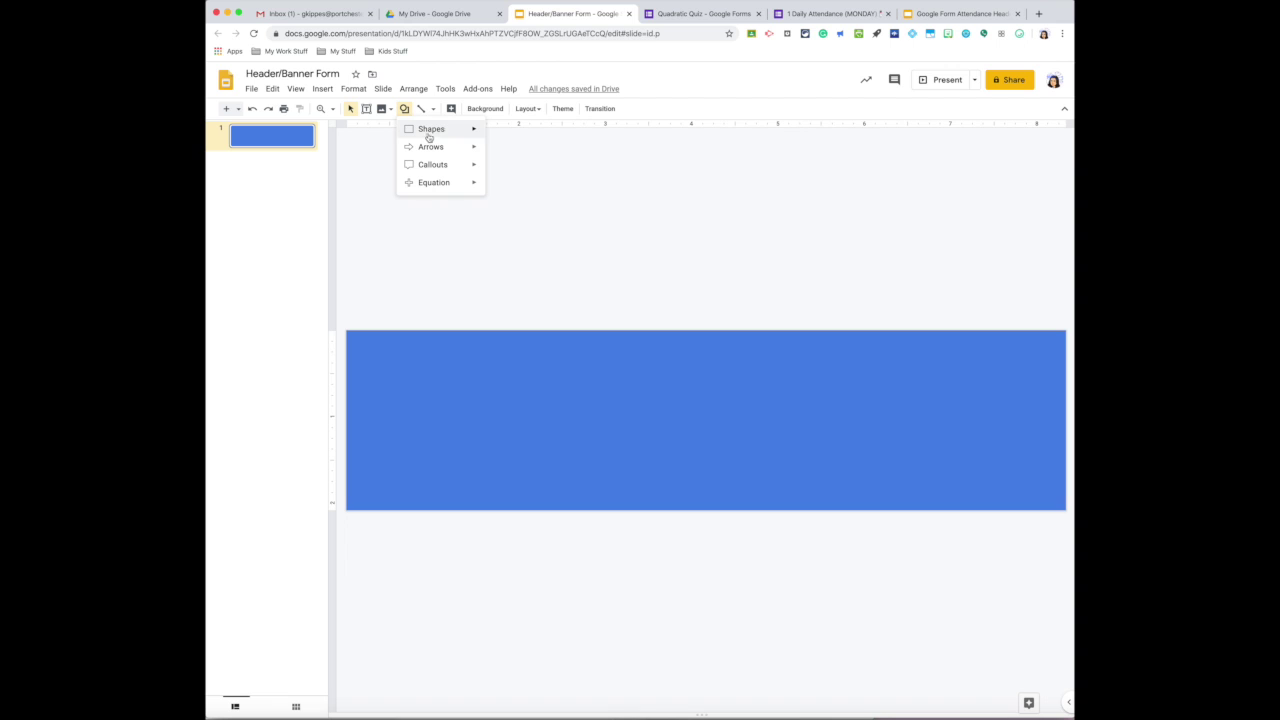
pyautogui.moveTo(433, 135)
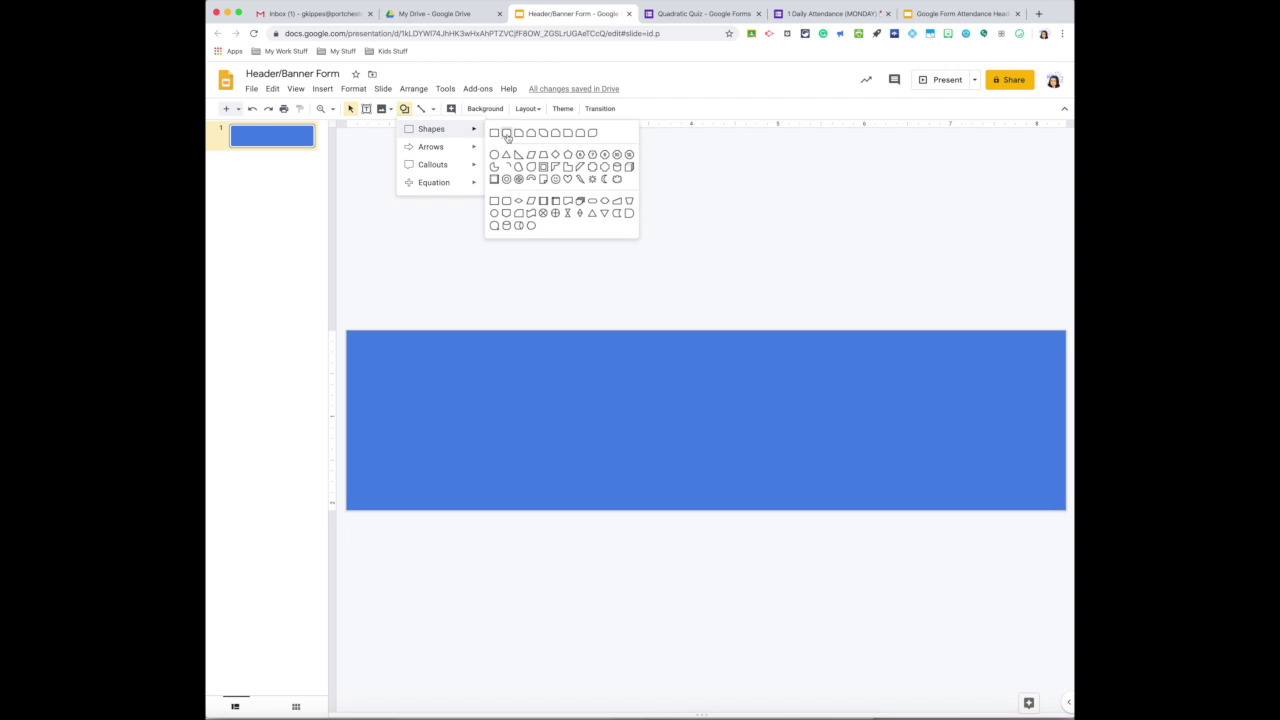
pyautogui.click(507, 138)
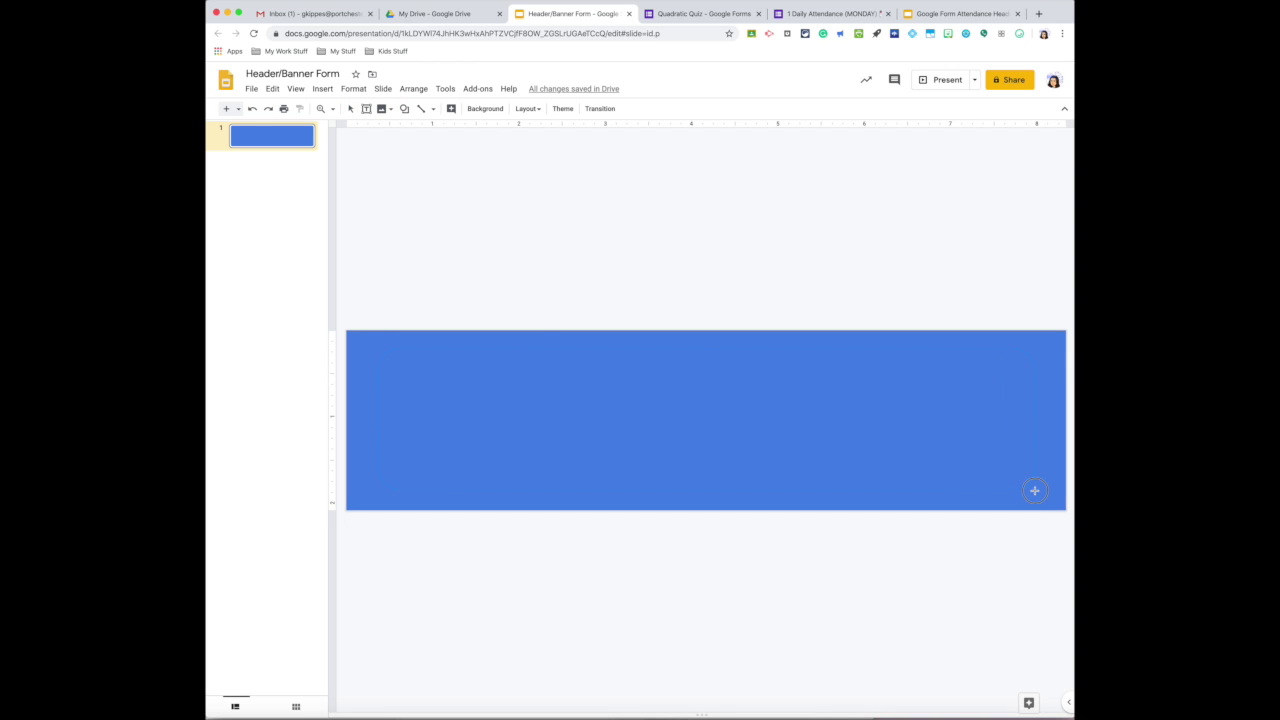
pyautogui.moveTo(377, 347); pyautogui.dragTo(1035, 491)
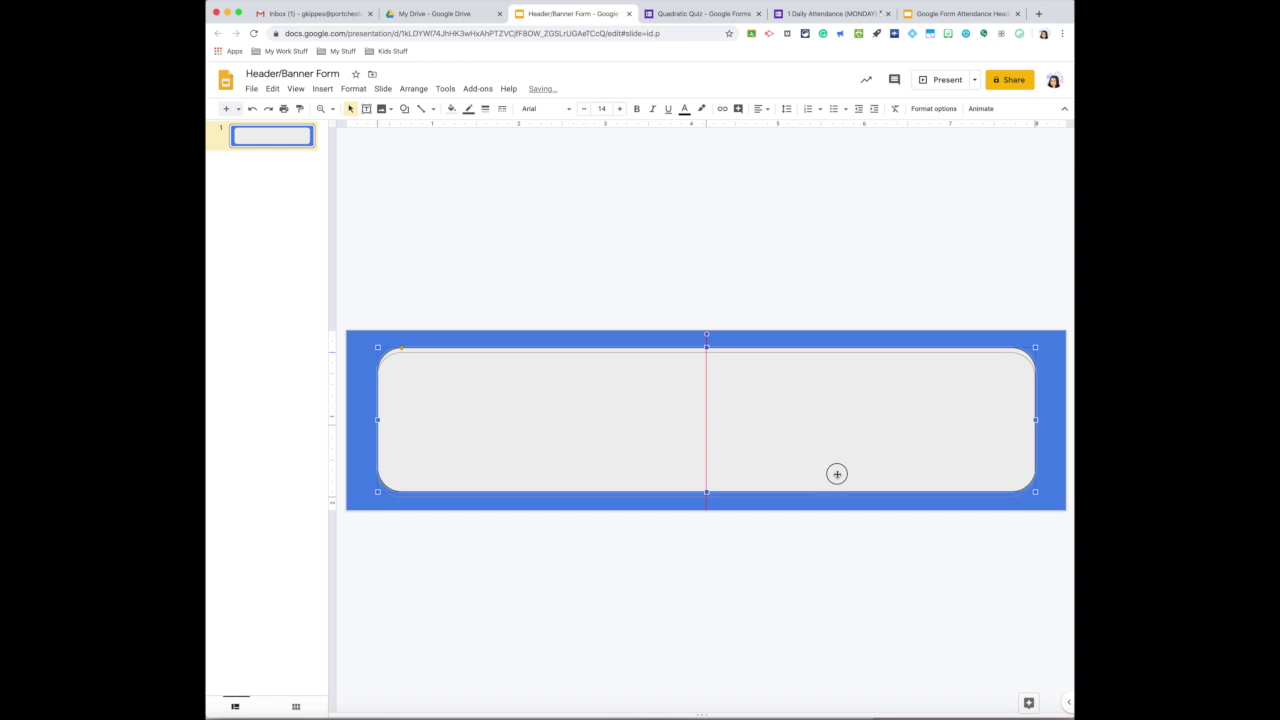
pyautogui.moveTo(837, 474); pyautogui.dragTo(838, 472)
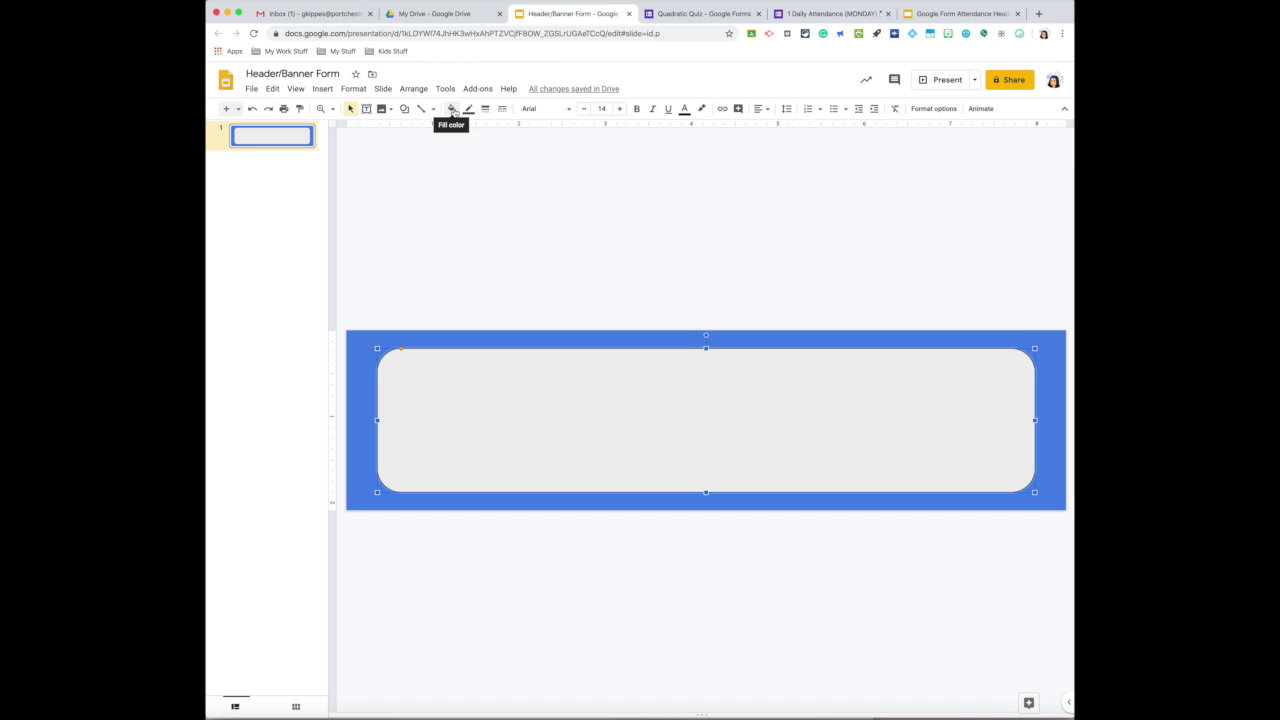
# Step: Fill the rounded rectangle with light blue, then change it to a lighter blue
pyautogui.click(452, 110)
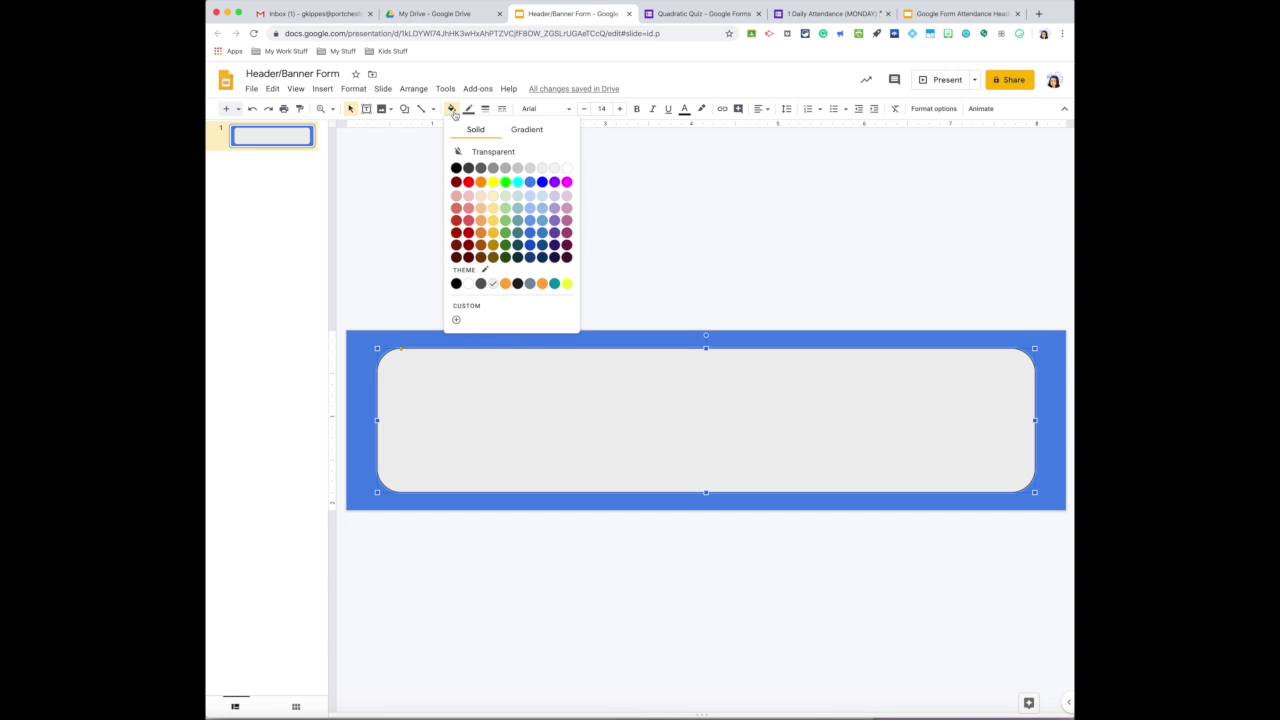
pyautogui.click(542, 208)
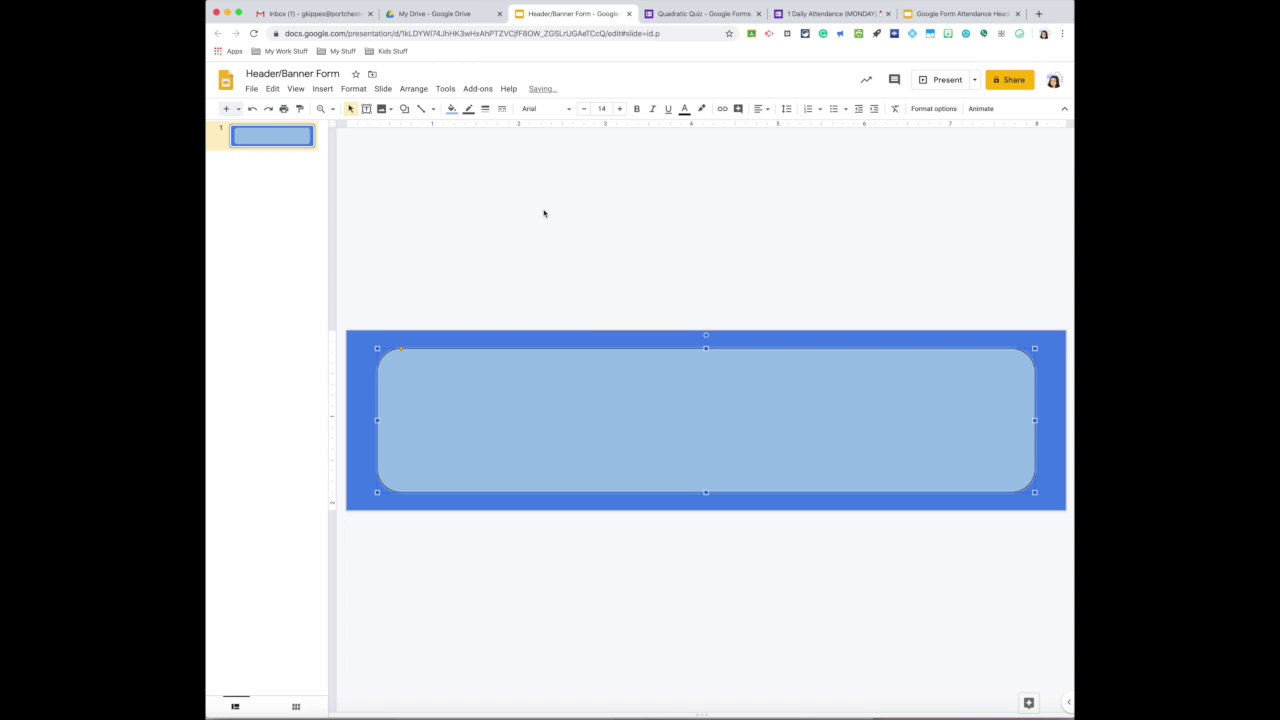
pyautogui.click(451, 108)
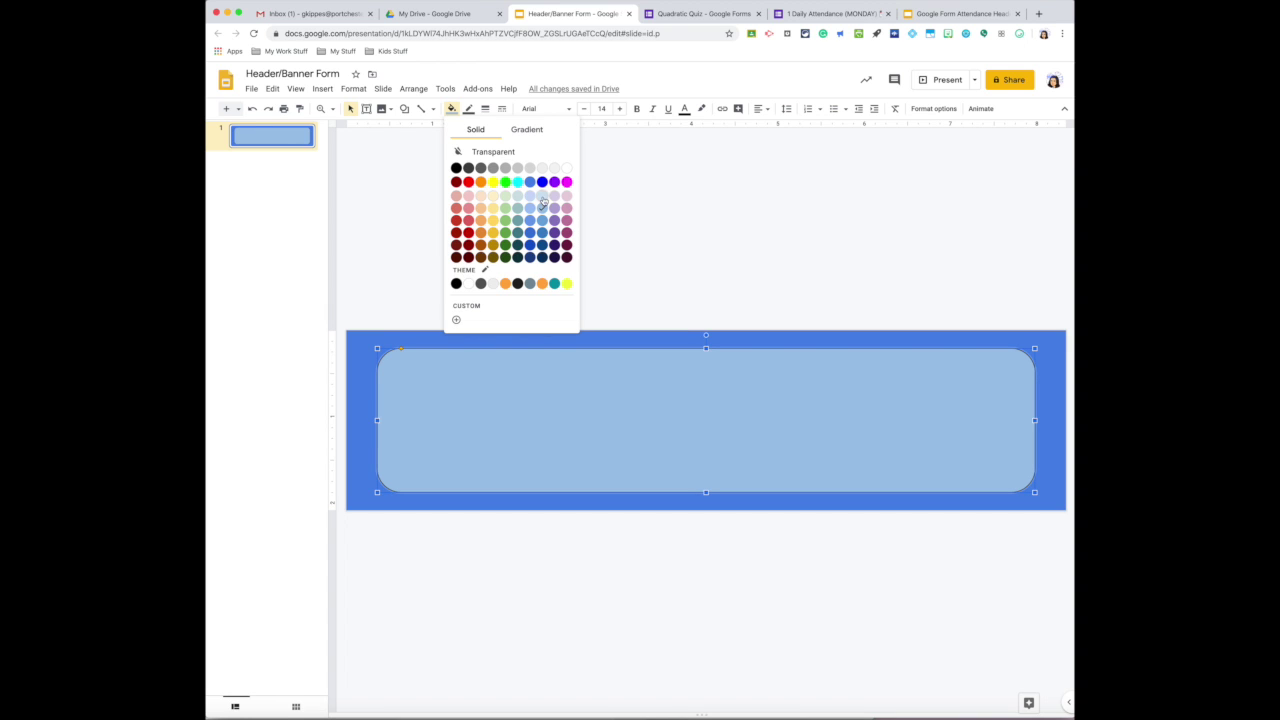
pyautogui.click(543, 199)
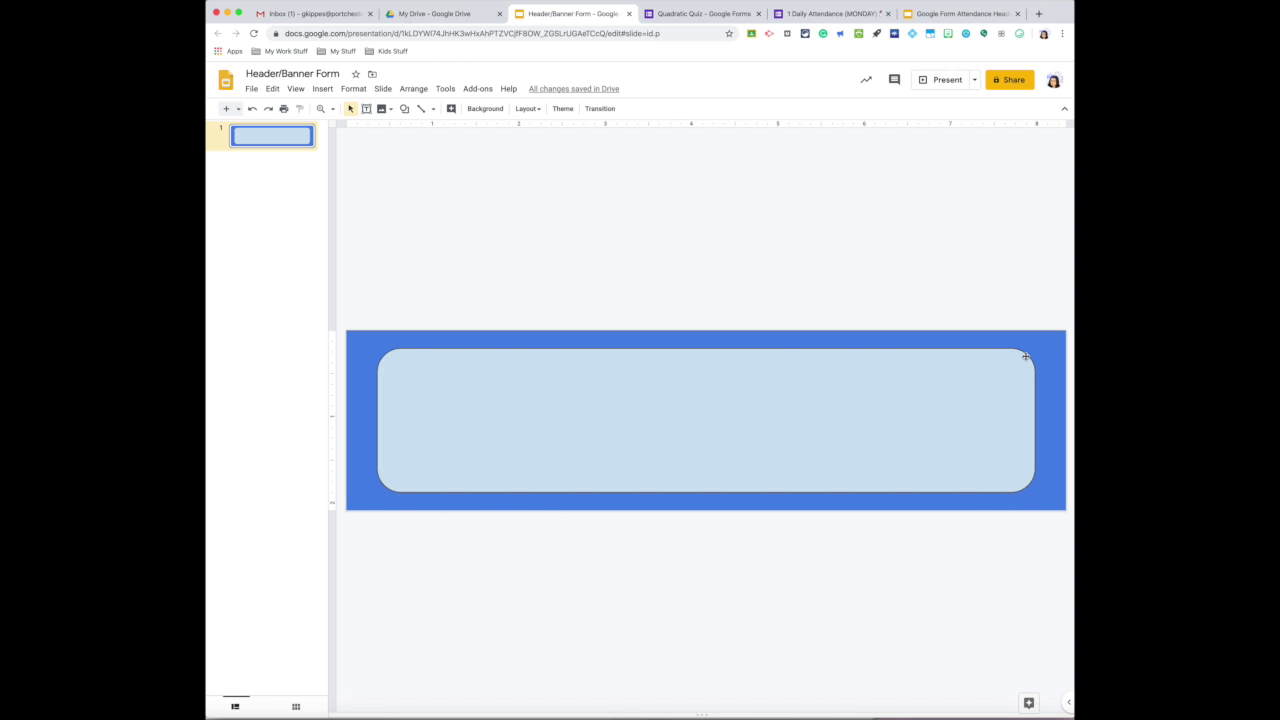
# Step: Give the rounded rectangle a 4px outline, trying dotted, long-dash and dash-dot before keeping solid
pyautogui.click(707, 426)
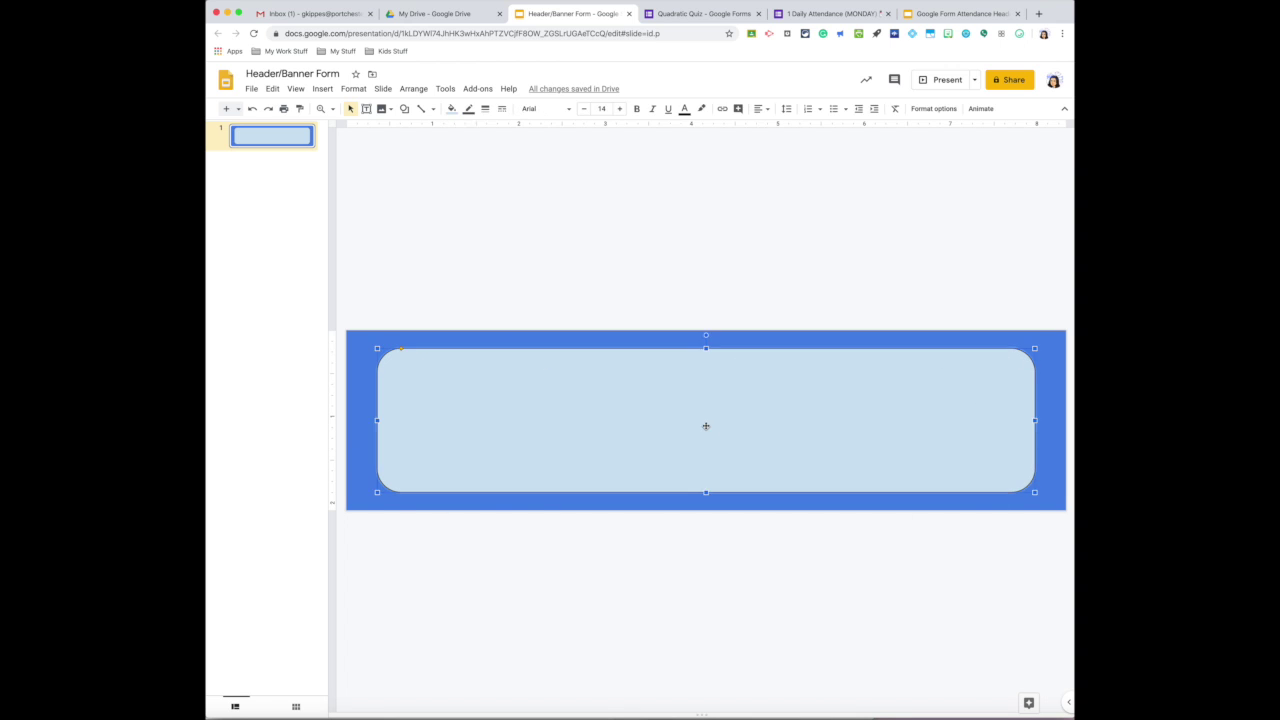
pyautogui.click(485, 110)
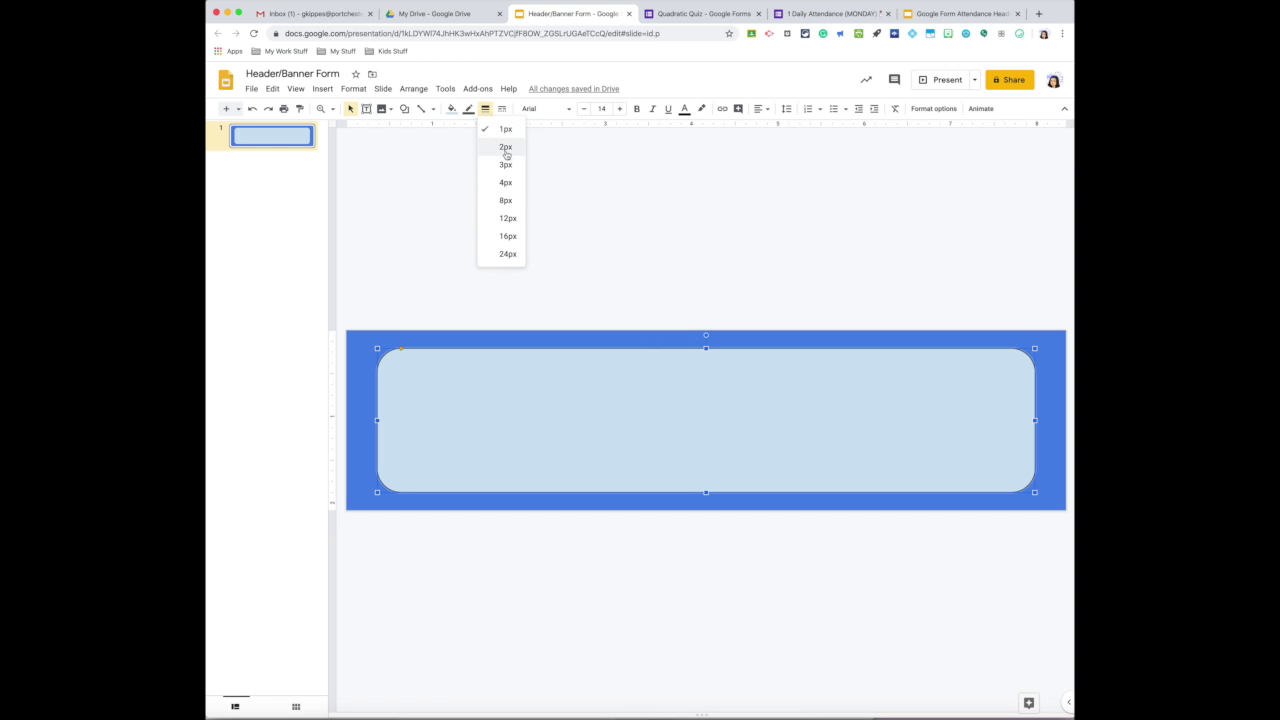
pyautogui.click(506, 182)
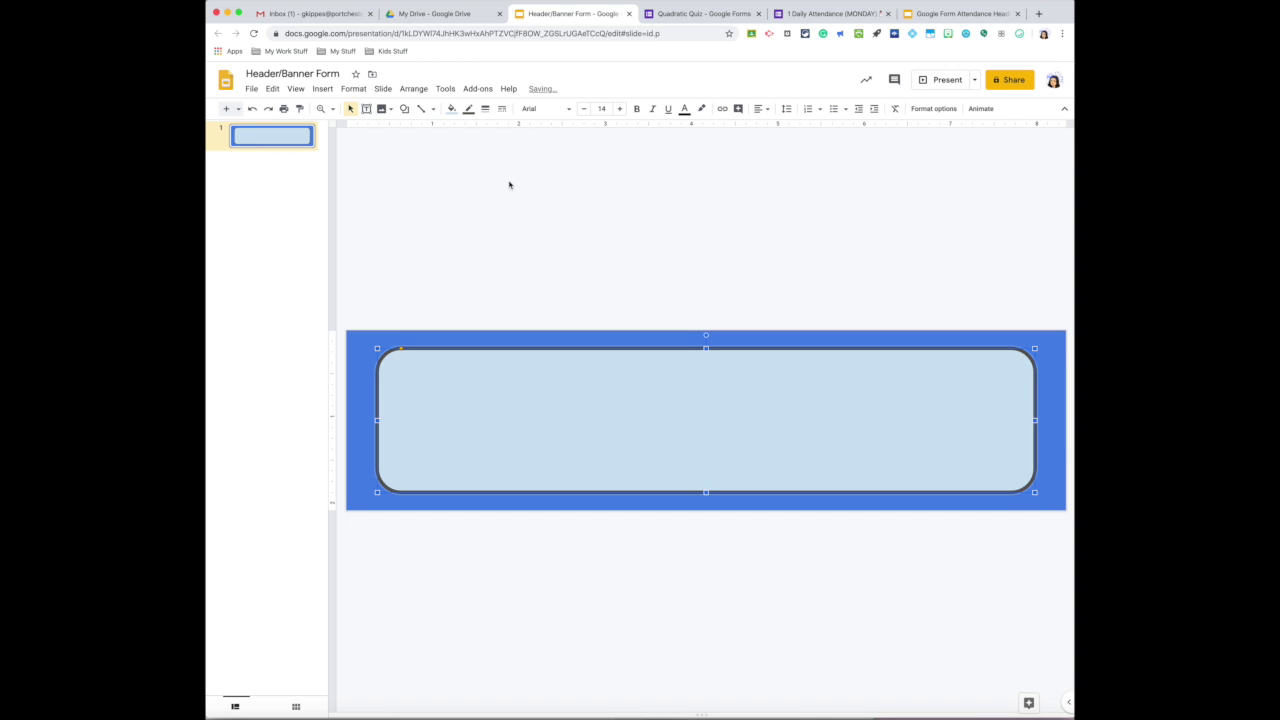
pyautogui.click(503, 110)
pyautogui.click(517, 143)
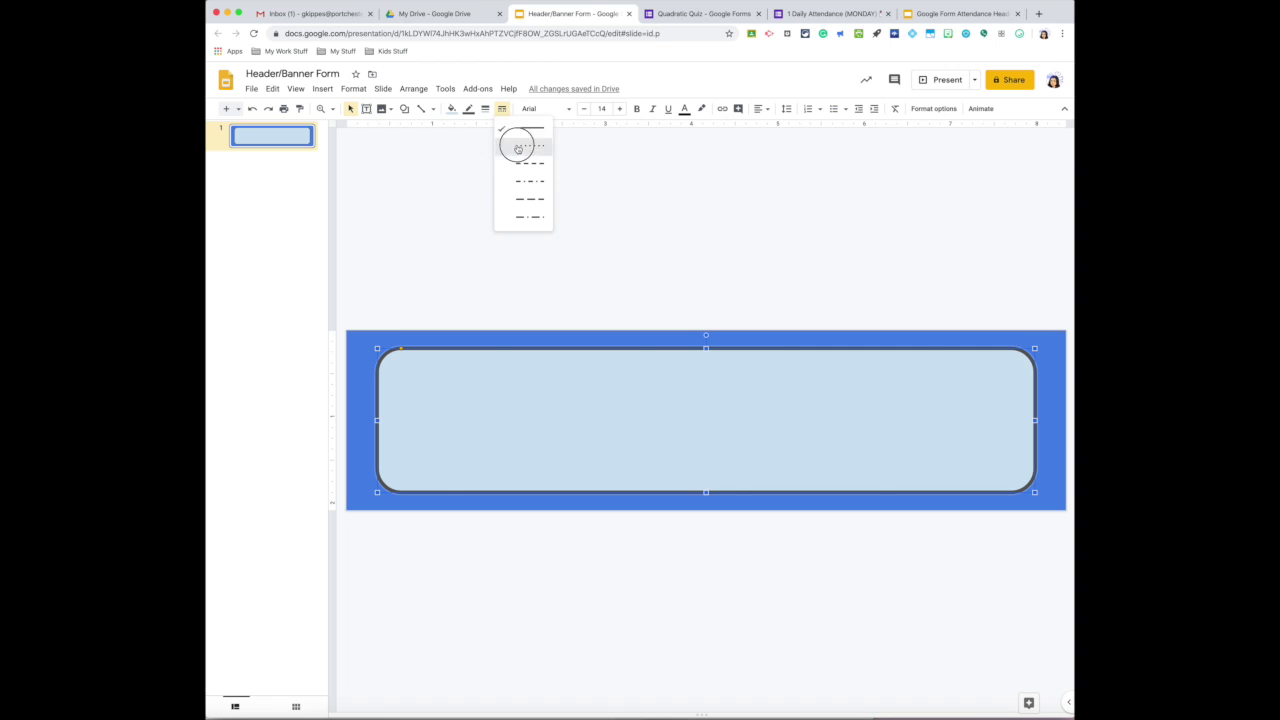
pyautogui.click(500, 109)
pyautogui.click(517, 167)
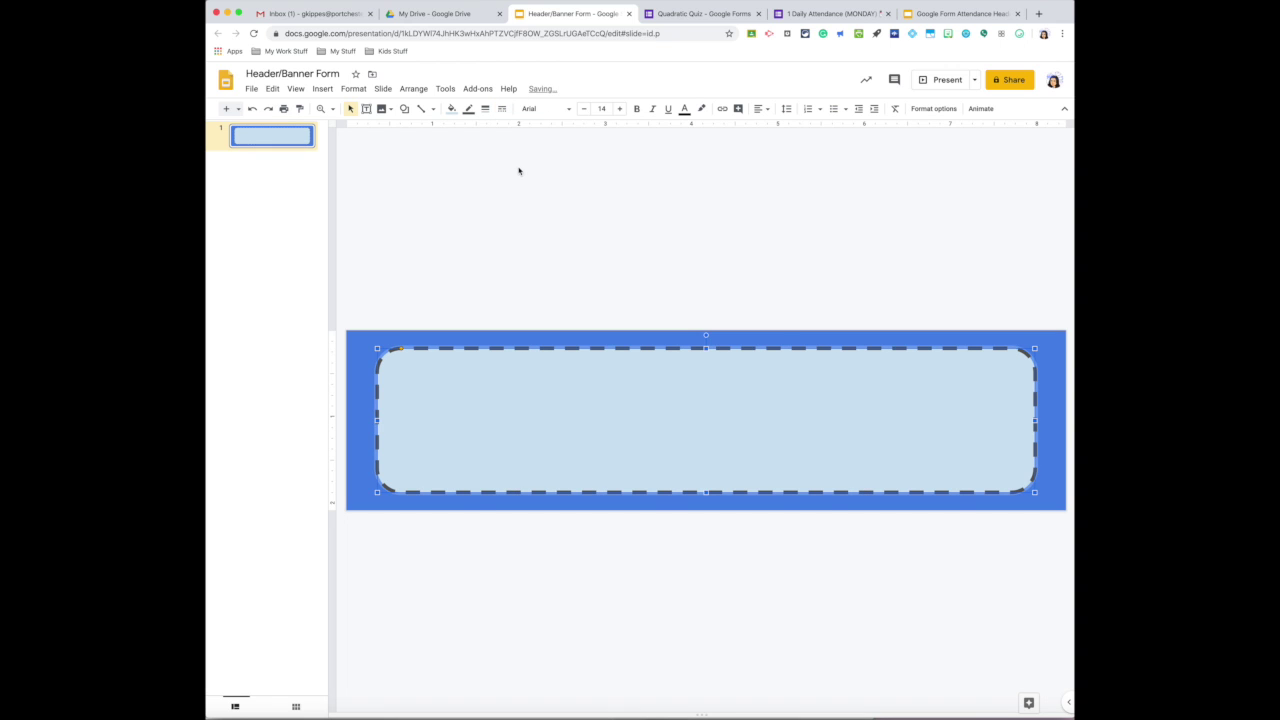
pyautogui.click(502, 109)
pyautogui.click(513, 181)
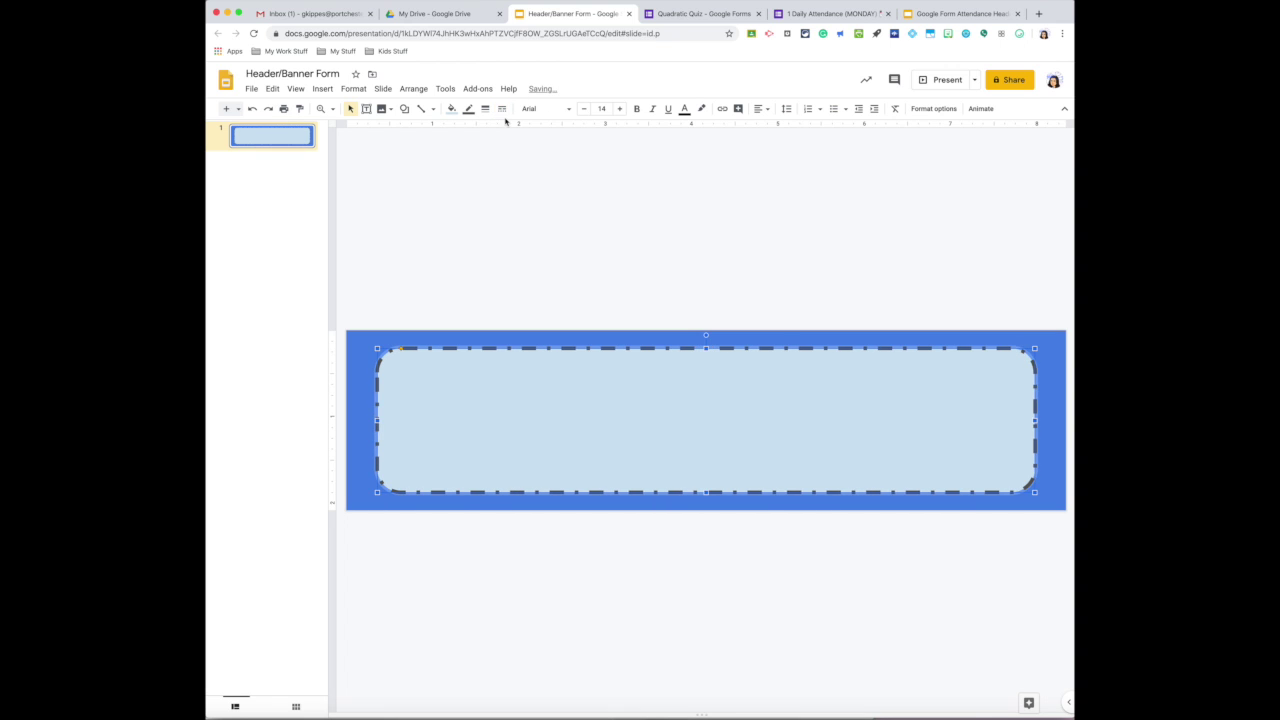
pyautogui.click(500, 110)
pyautogui.click(502, 128)
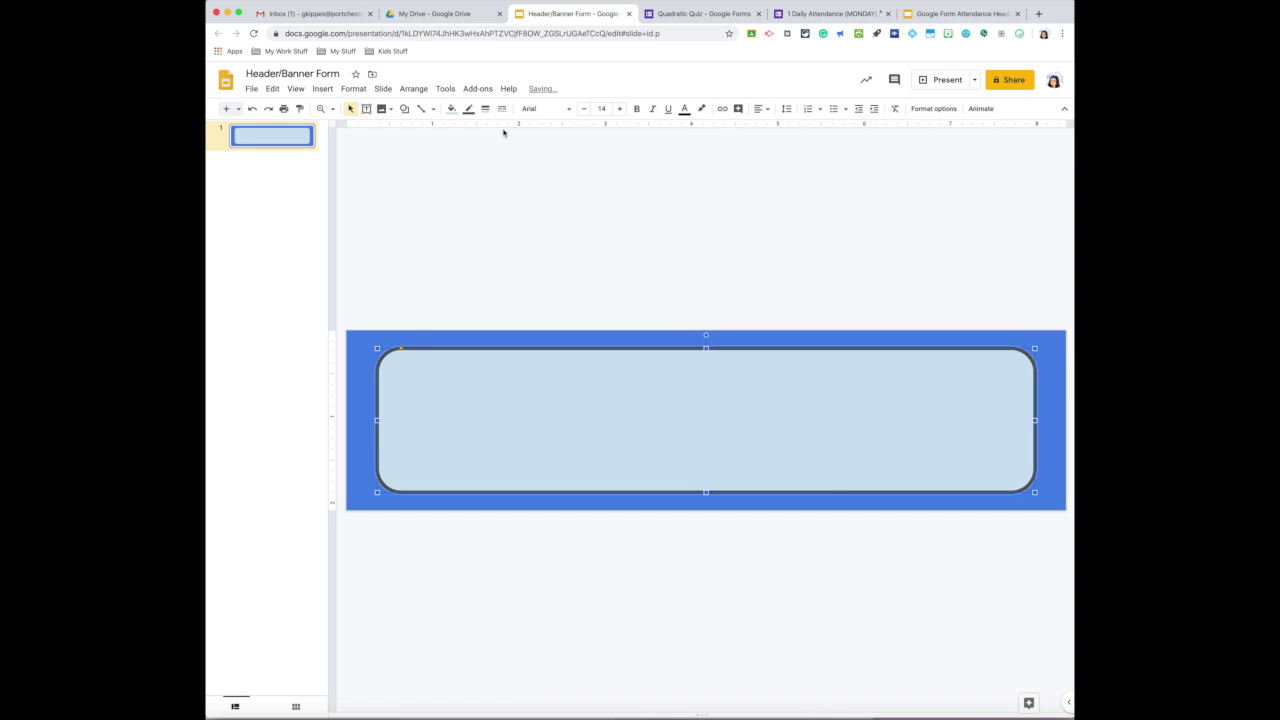
# Step: Change the rectangle's outline colour to orange, after trying red first
pyautogui.click(469, 110)
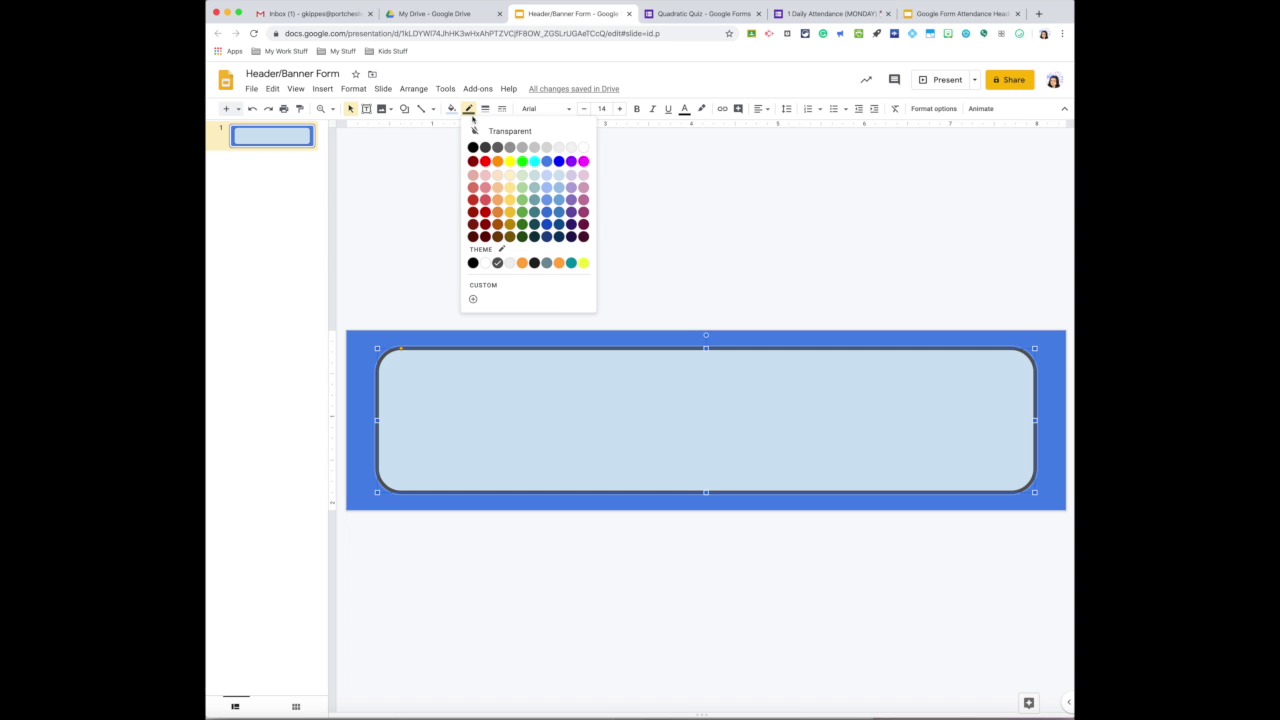
pyautogui.click(485, 161)
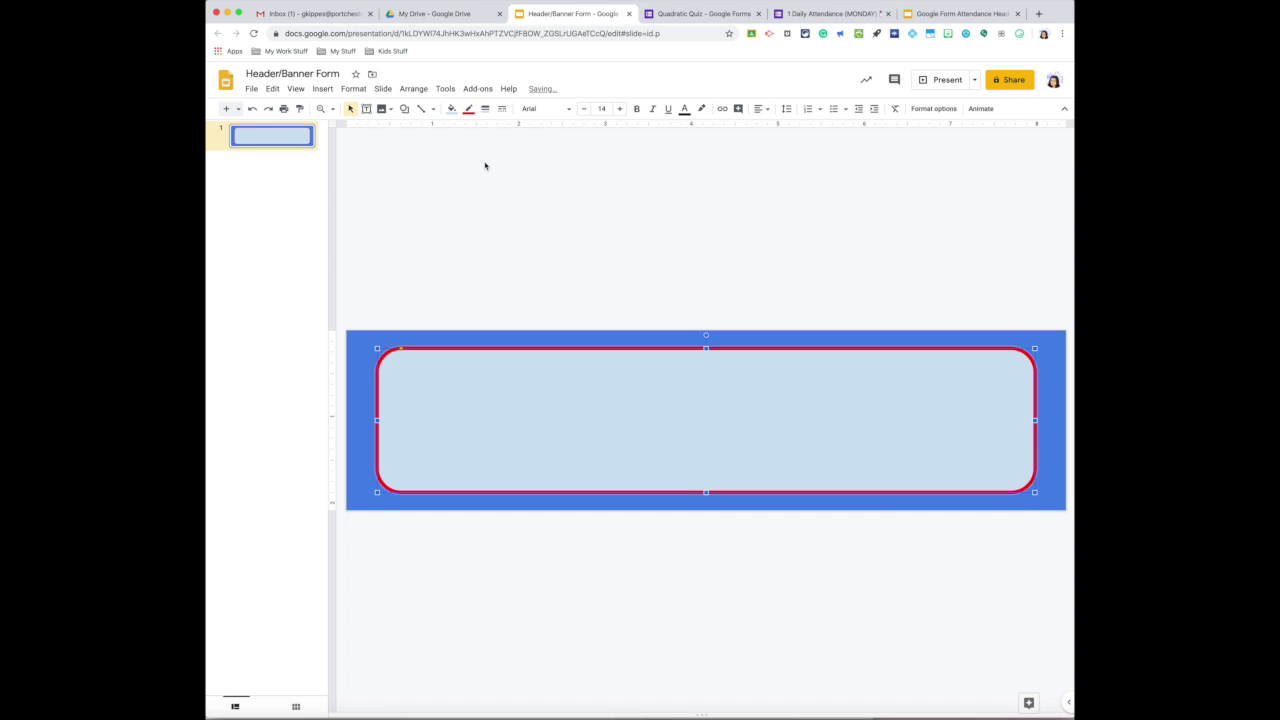
pyautogui.click(469, 110)
pyautogui.click(497, 161)
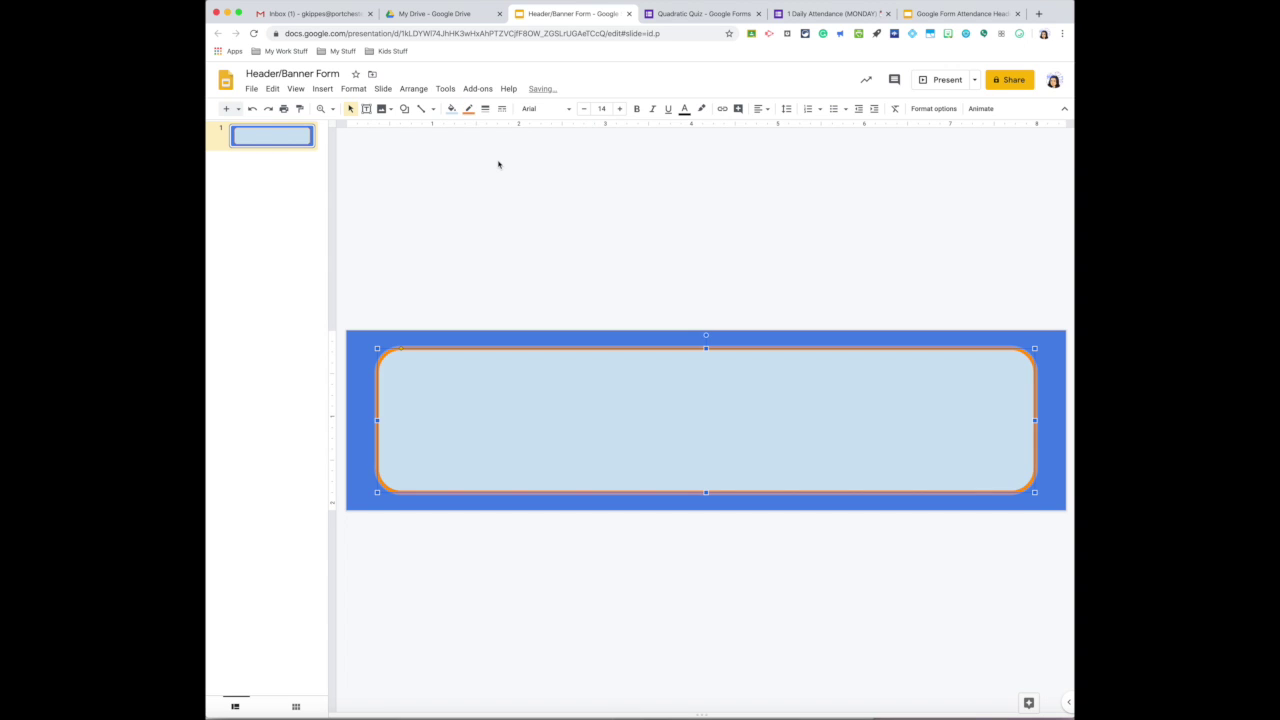
pyautogui.click(696, 272)
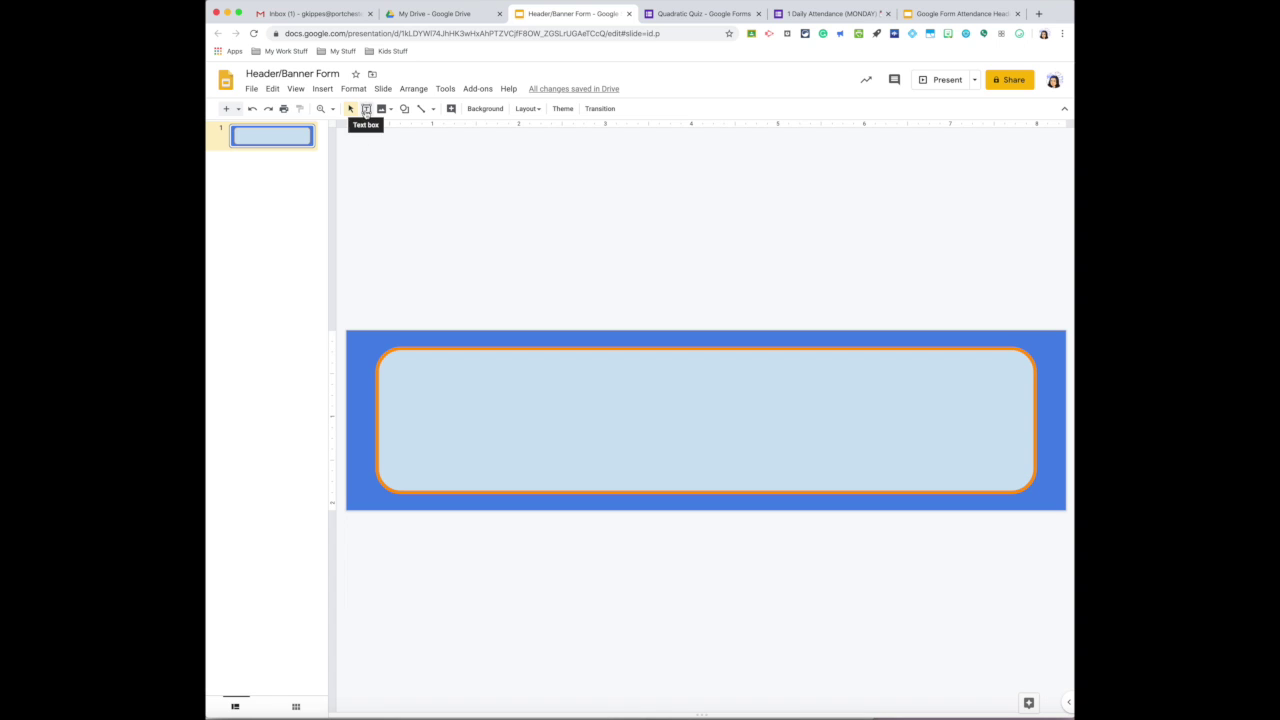
# Step: Draw a text box inside the rectangle reading 'Algebra 1' with 'Quadratic Unit' on the next line
pyautogui.click(366, 110)
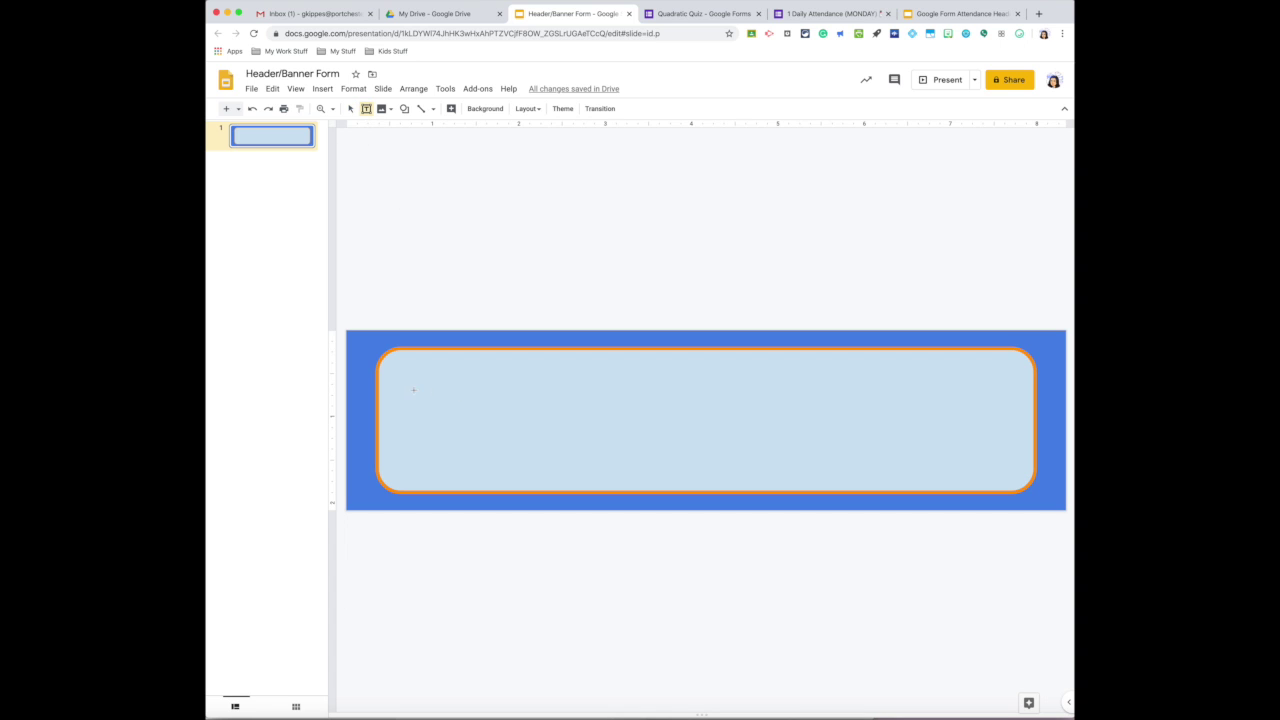
pyautogui.moveTo(394, 360); pyautogui.dragTo(906, 477)
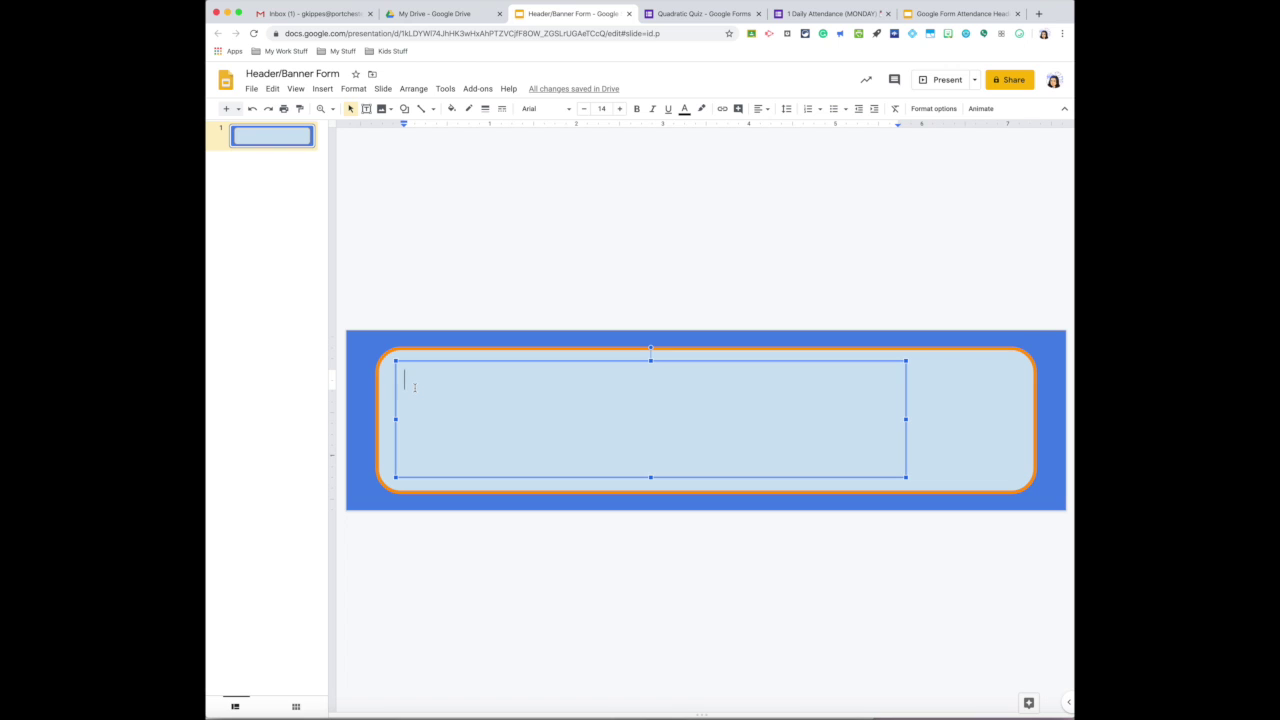
pyautogui.write('Algeb')
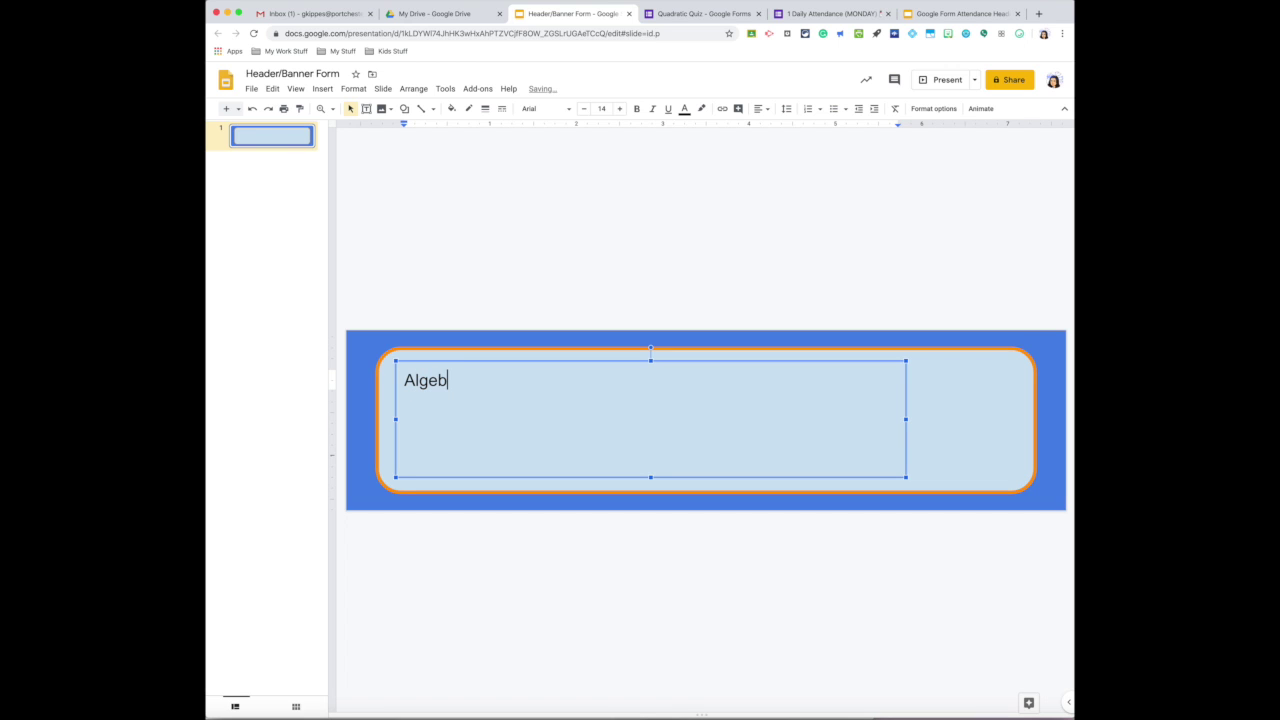
pyautogui.write('ra 1')
pyautogui.press('Return')
pyautogui.write('Quad')
pyautogui.write('ratics')
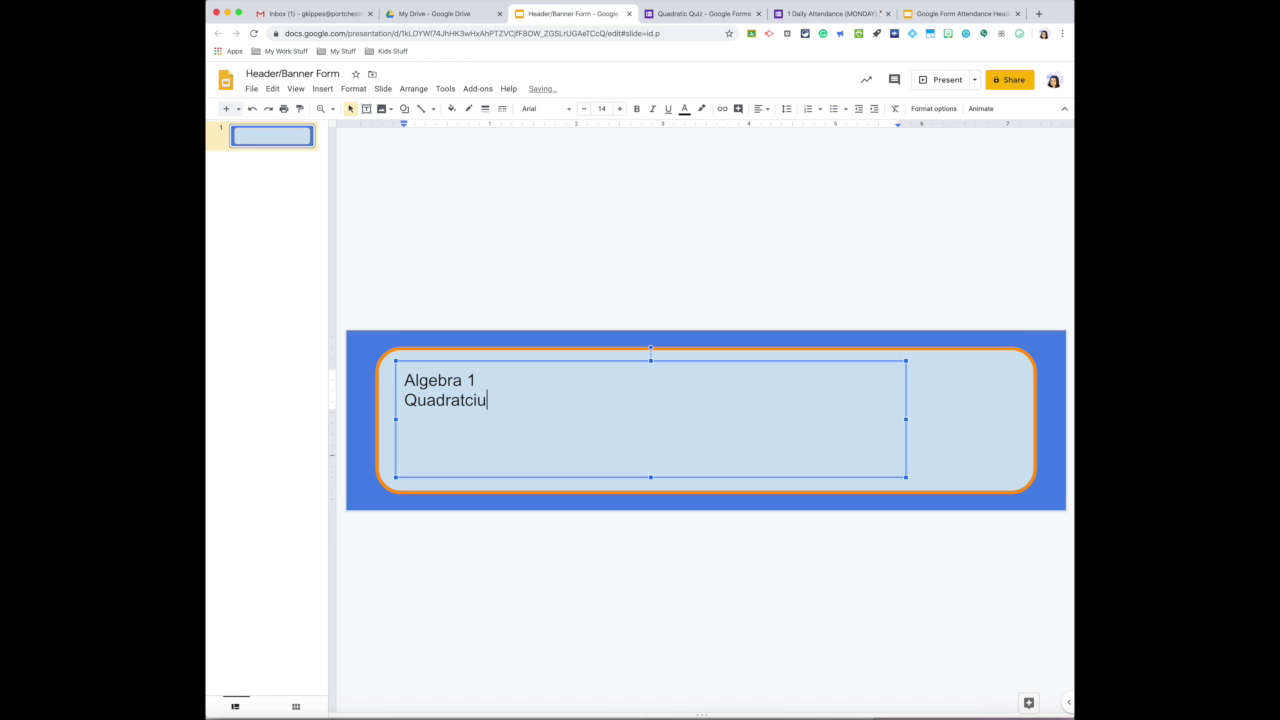
pyautogui.press('BackSpace')
pyautogui.press('BackSpace')
pyautogui.press('BackSpace')
pyautogui.write('ic Unit')
pyautogui.moveTo(538, 403); pyautogui.dragTo(390, 380)
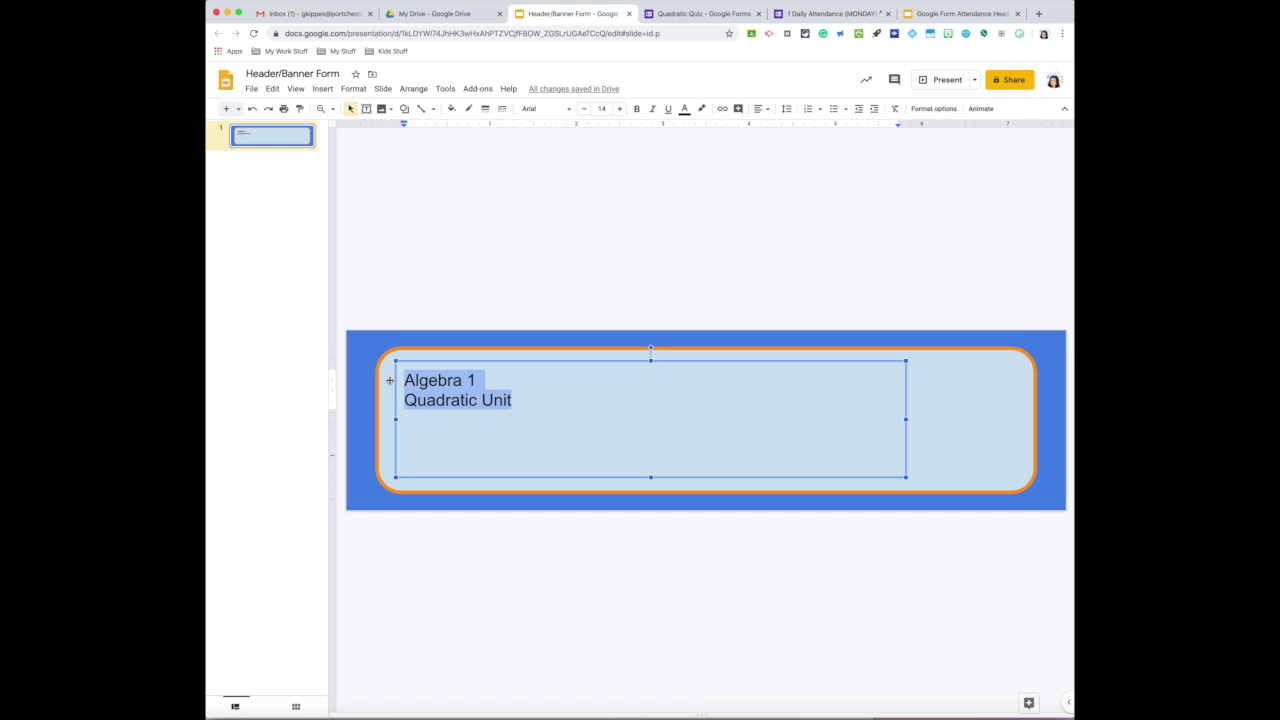
# Step: Set the title text to Comic Sans MS at size 28
pyautogui.click(570, 113)
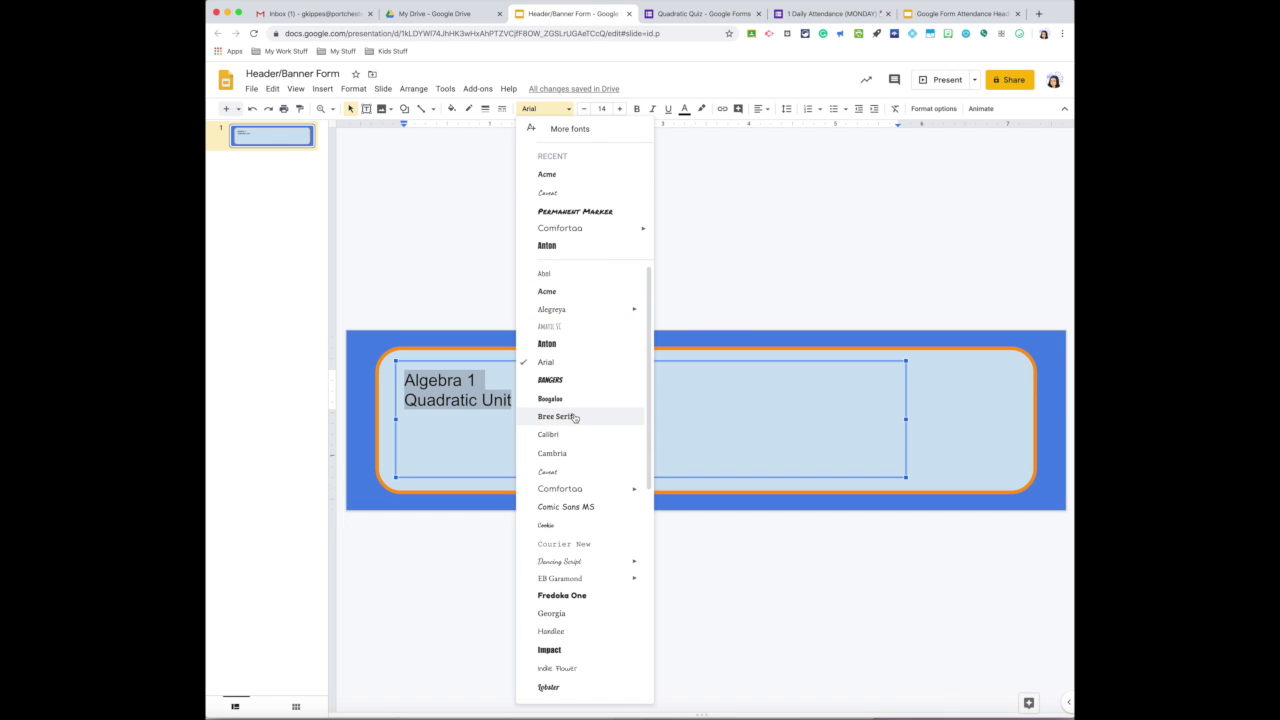
pyautogui.click(577, 508)
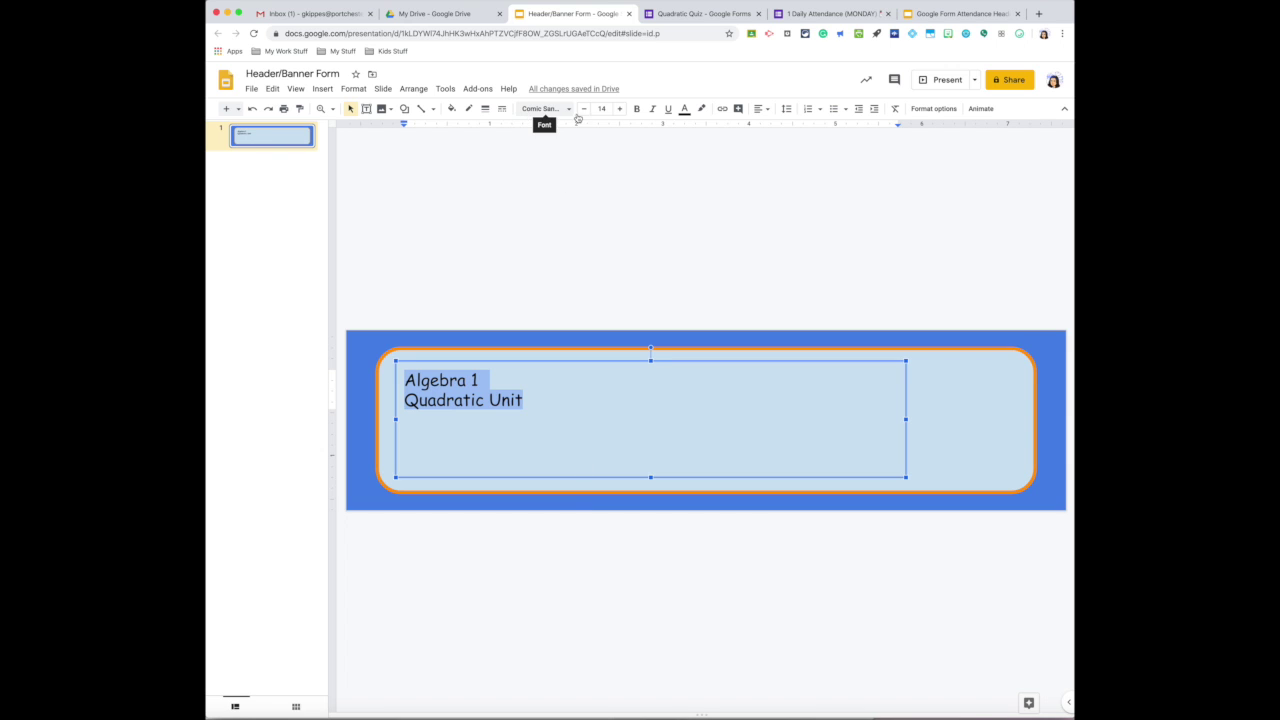
pyautogui.click(620, 109)
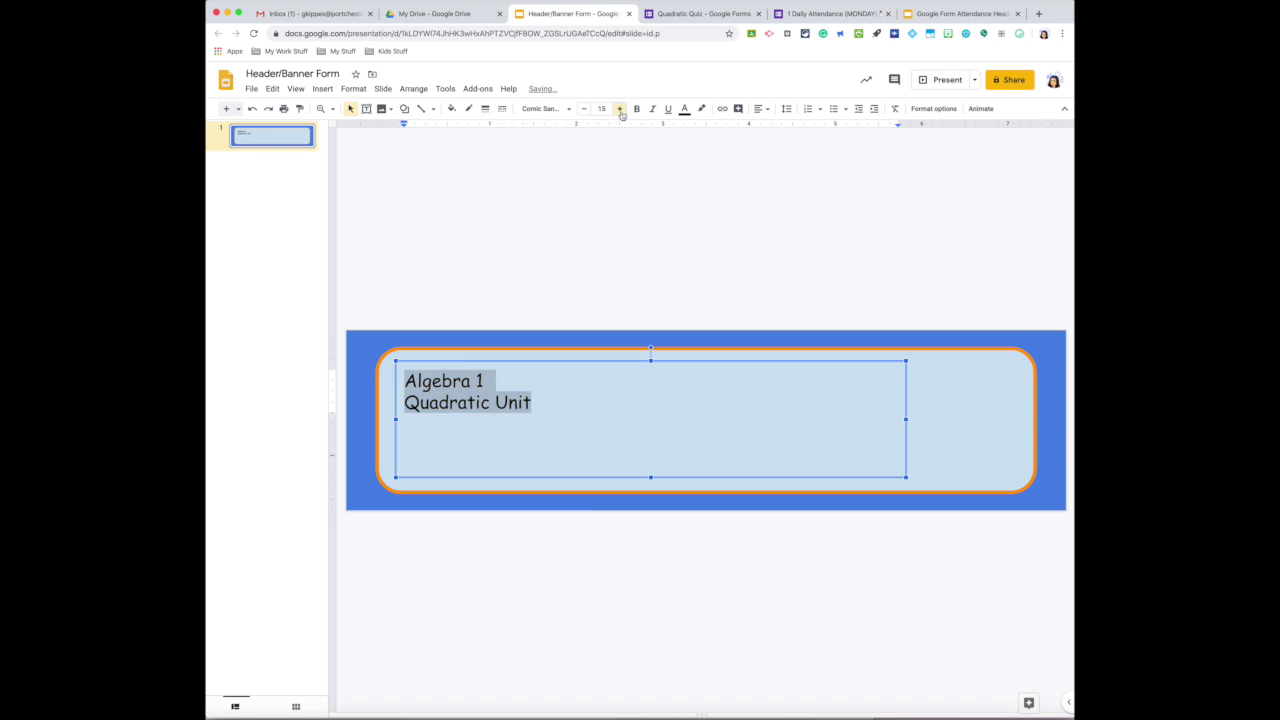
pyautogui.click(620, 109)
pyautogui.click(620, 109)
pyautogui.click(620, 109)
pyautogui.click(620, 109)
pyautogui.click(620, 109)
pyautogui.click(620, 109)
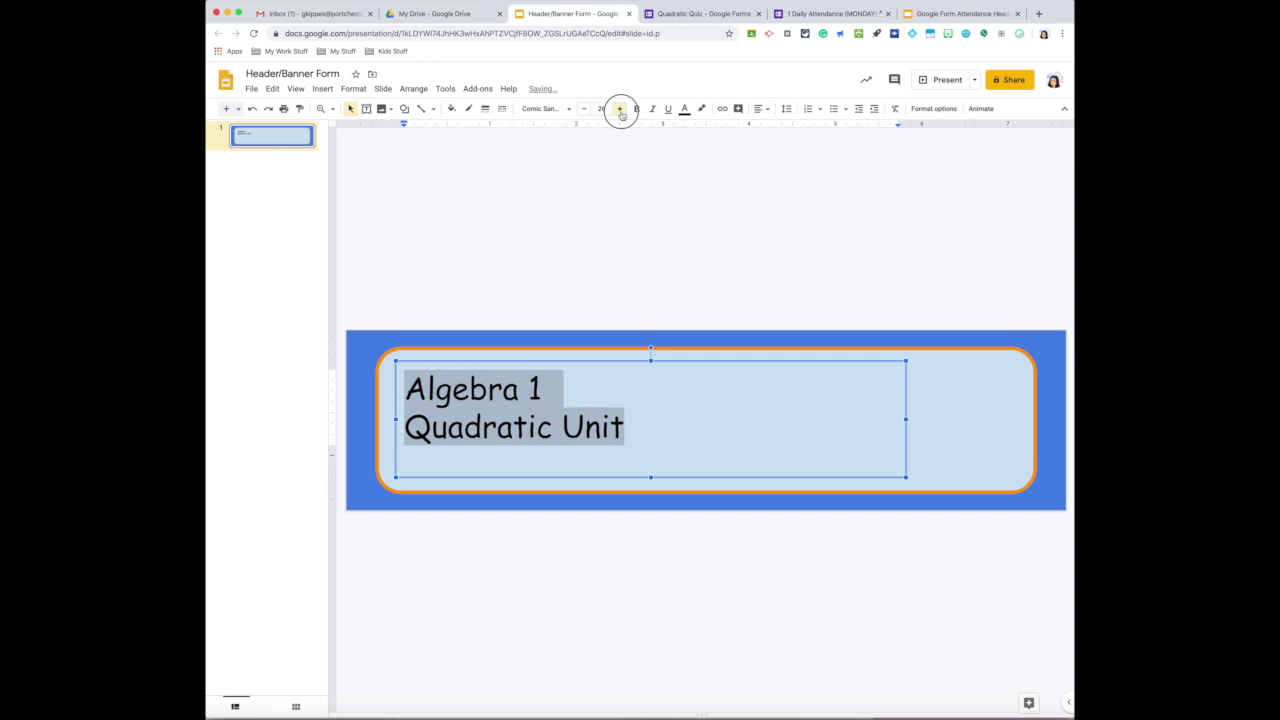
pyautogui.click(620, 109)
pyautogui.click(620, 109)
pyautogui.click(620, 109)
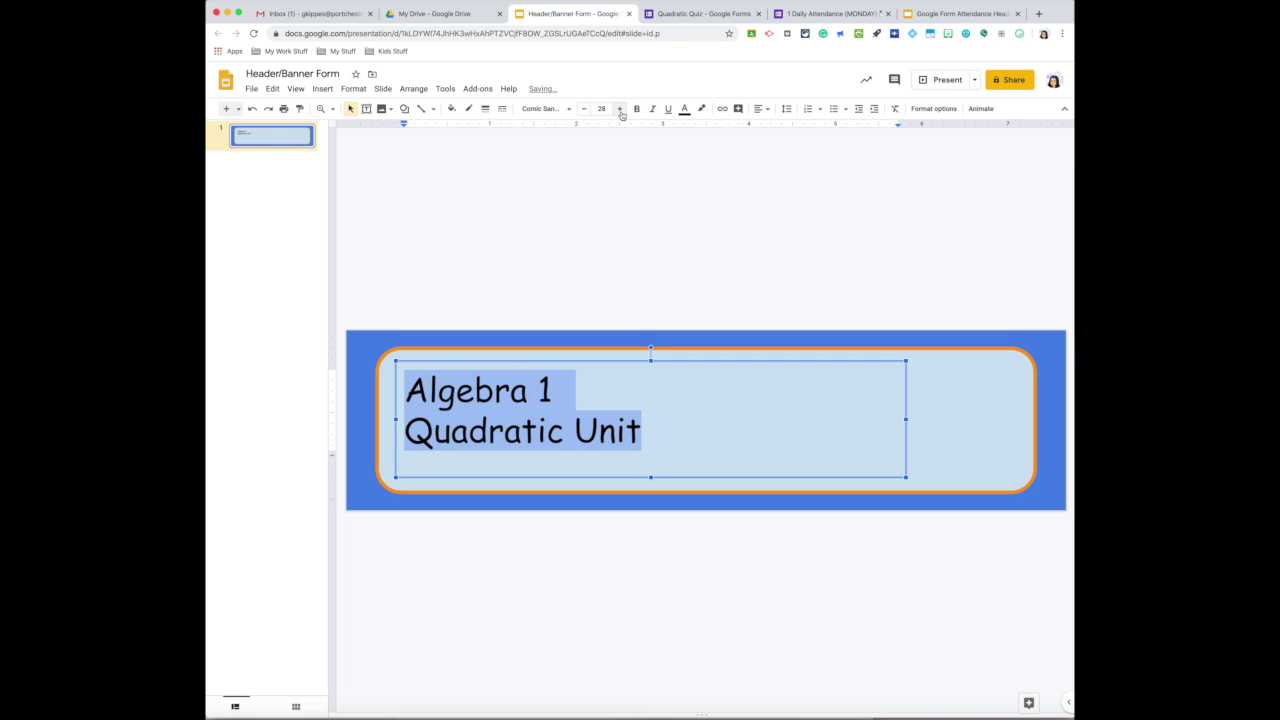
# Step: Center-align the title, then narrow the text box and nudge it slightly right
pyautogui.click(766, 109)
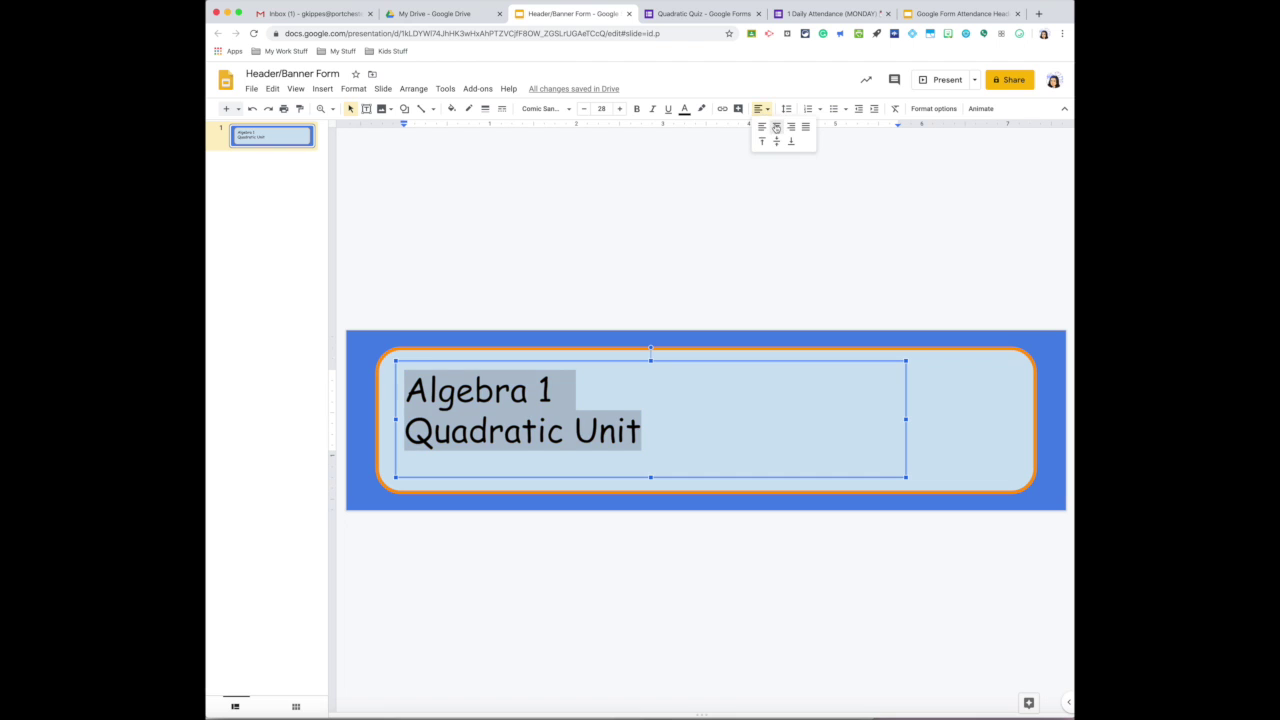
pyautogui.click(776, 128)
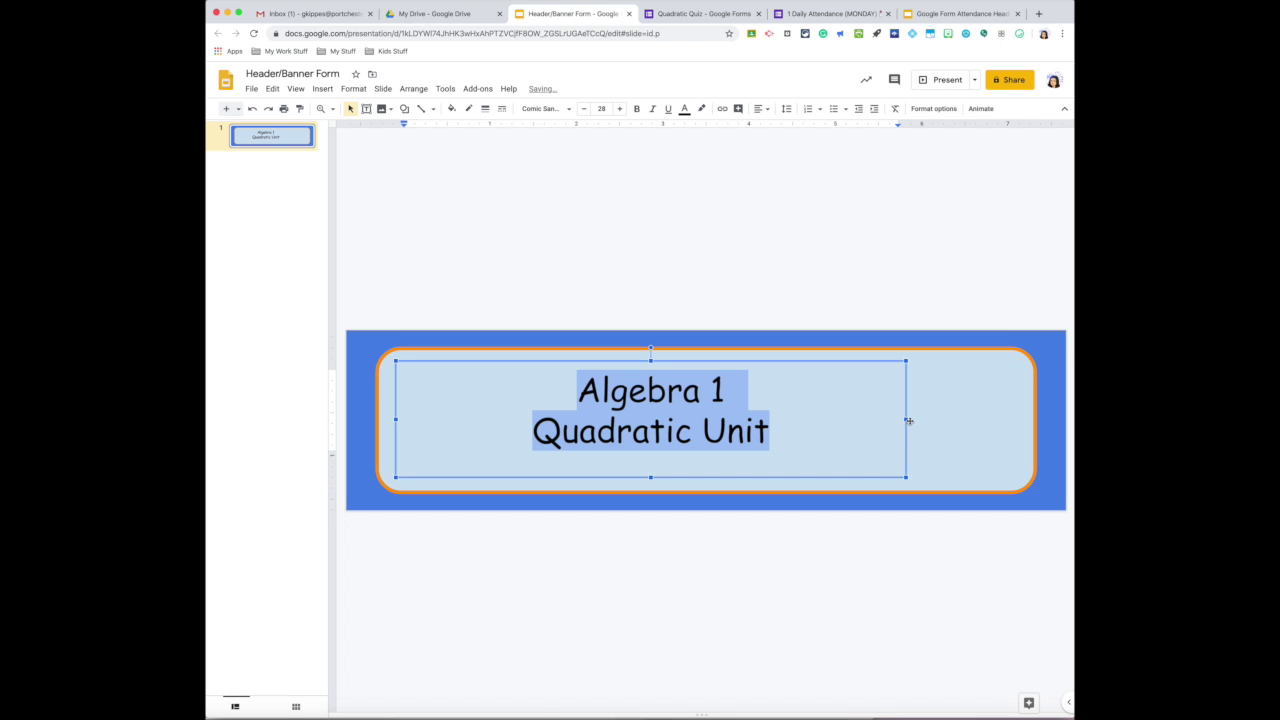
pyautogui.moveTo(906, 419); pyautogui.dragTo(716, 419)
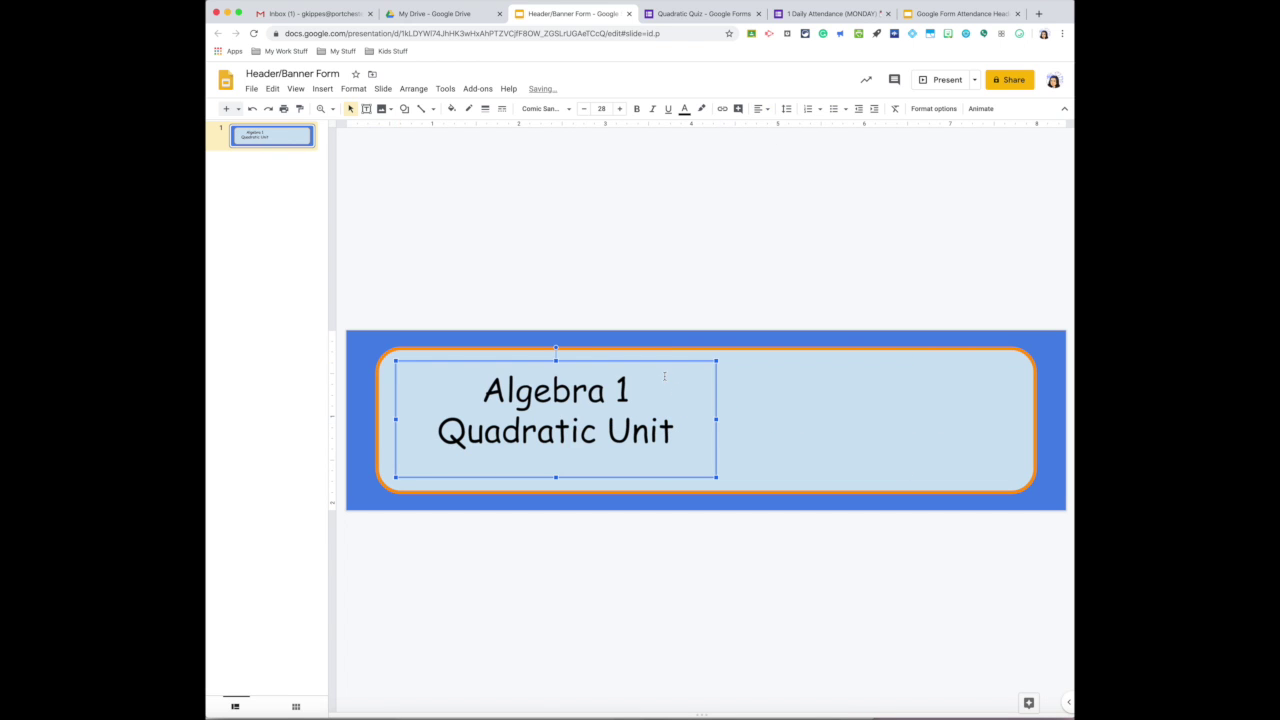
pyautogui.moveTo(669, 363); pyautogui.dragTo(681, 364)
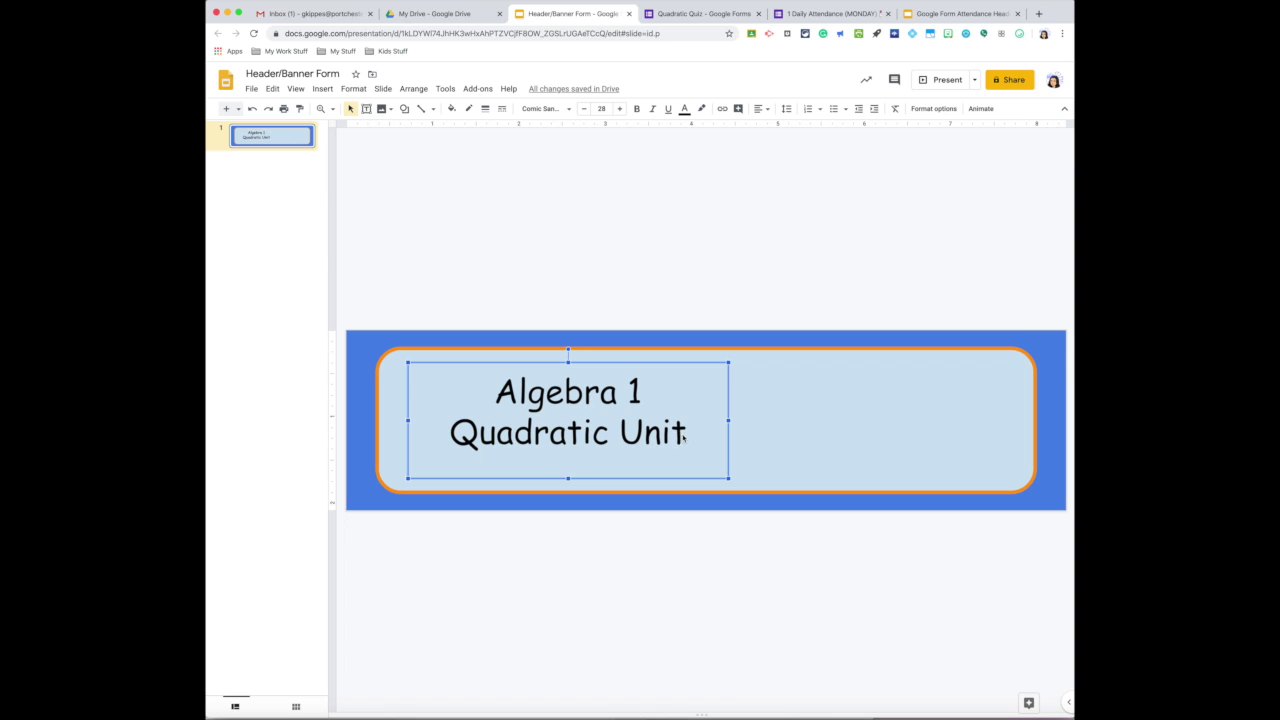
pyautogui.moveTo(685, 438); pyautogui.dragTo(451, 383)
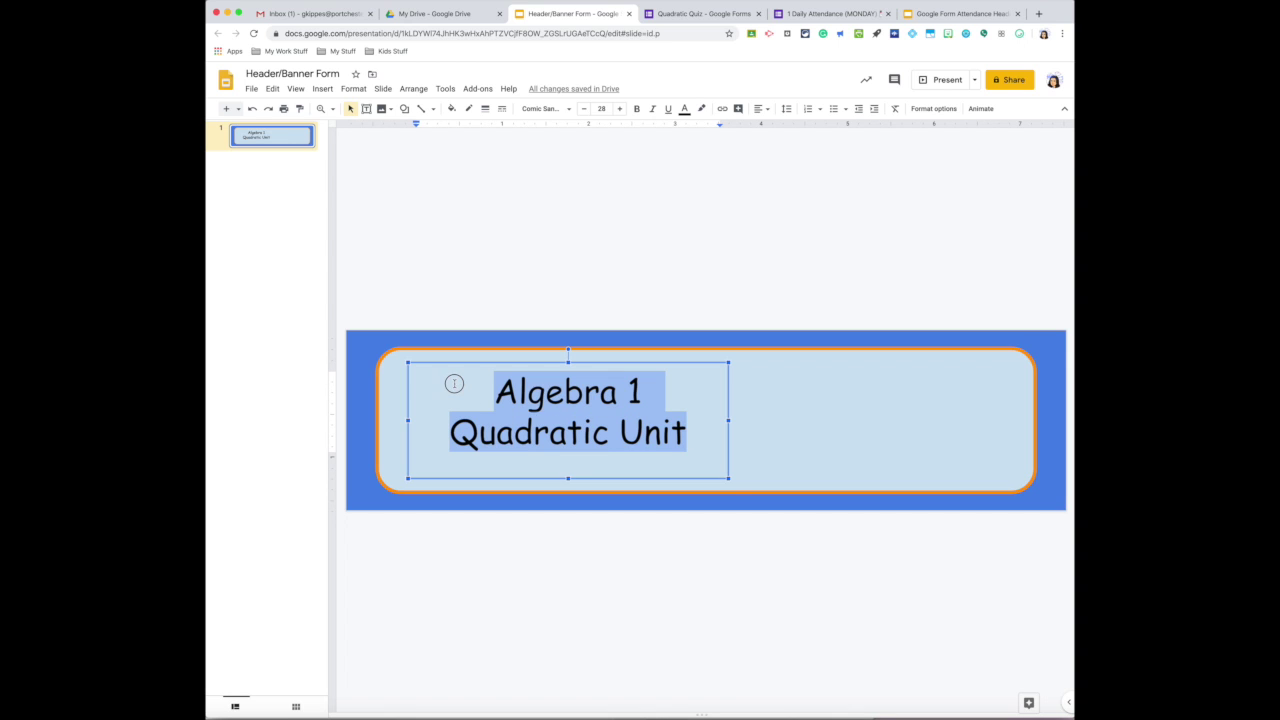
# Step: Make the 'Algebra 1 / Quadratic Unit' title bold and blue, after briefly trying orange
pyautogui.click(638, 109)
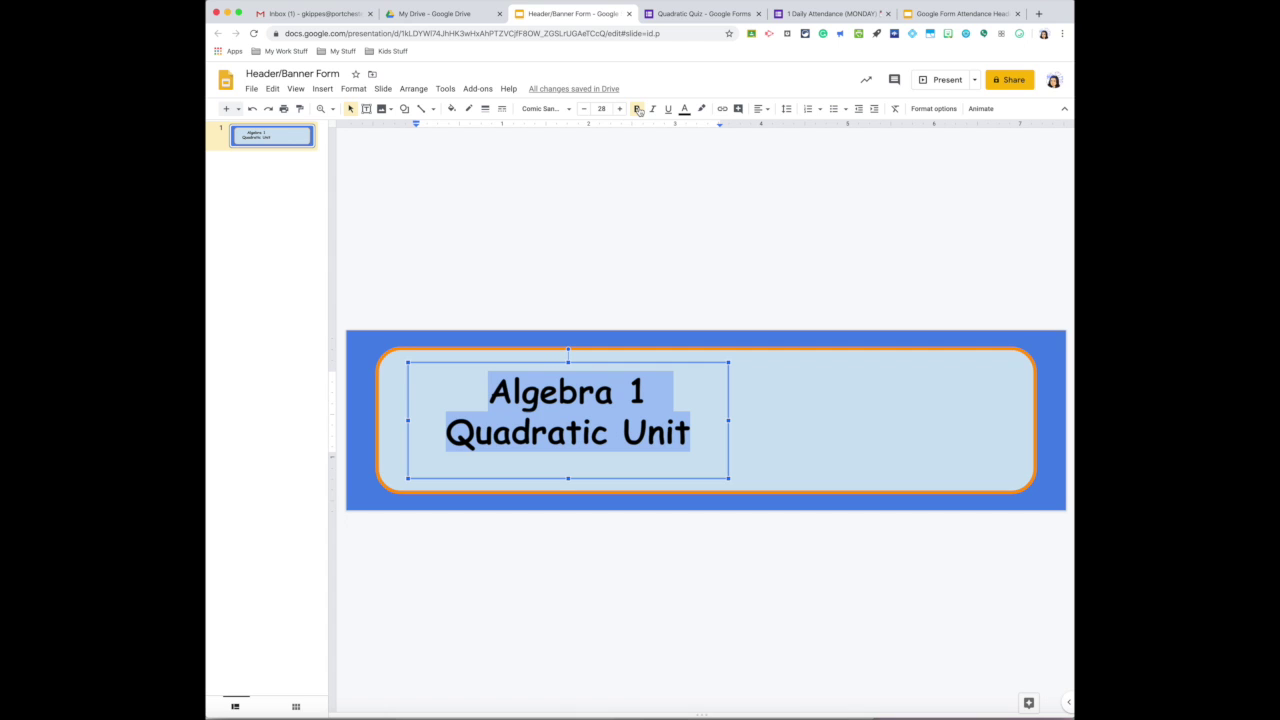
pyautogui.click(684, 109)
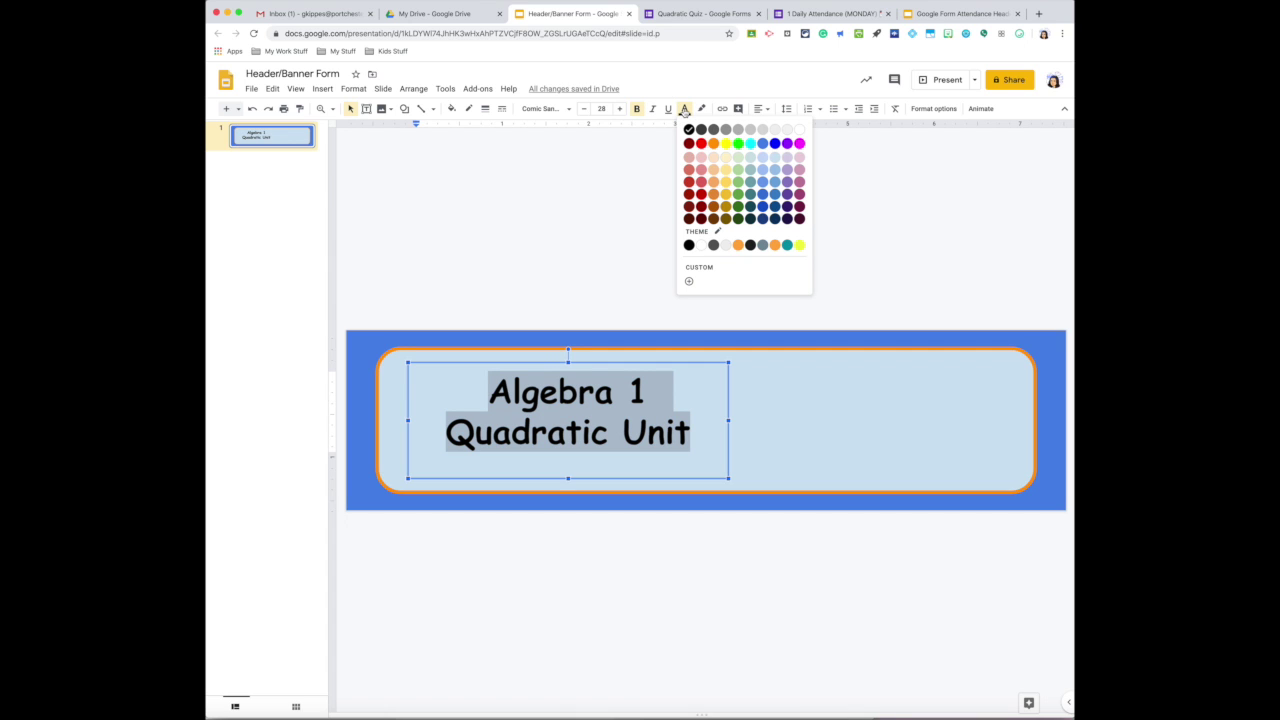
pyautogui.click(738, 245)
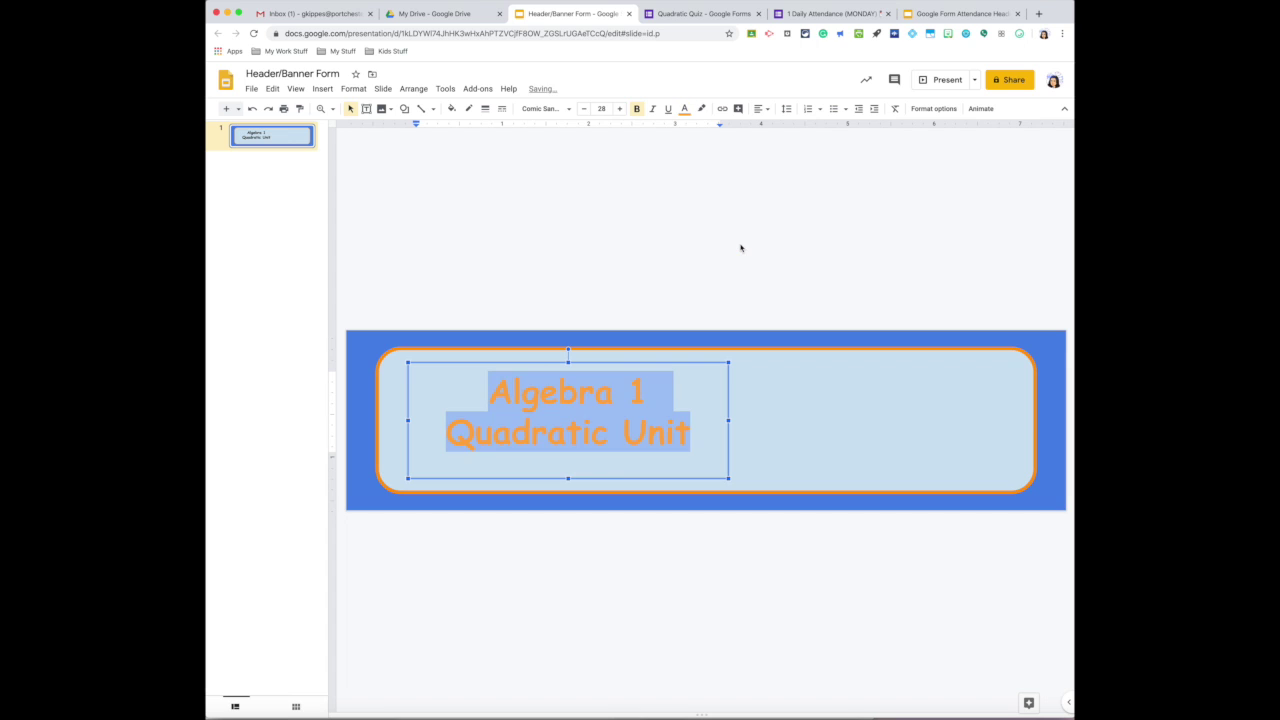
pyautogui.click(684, 109)
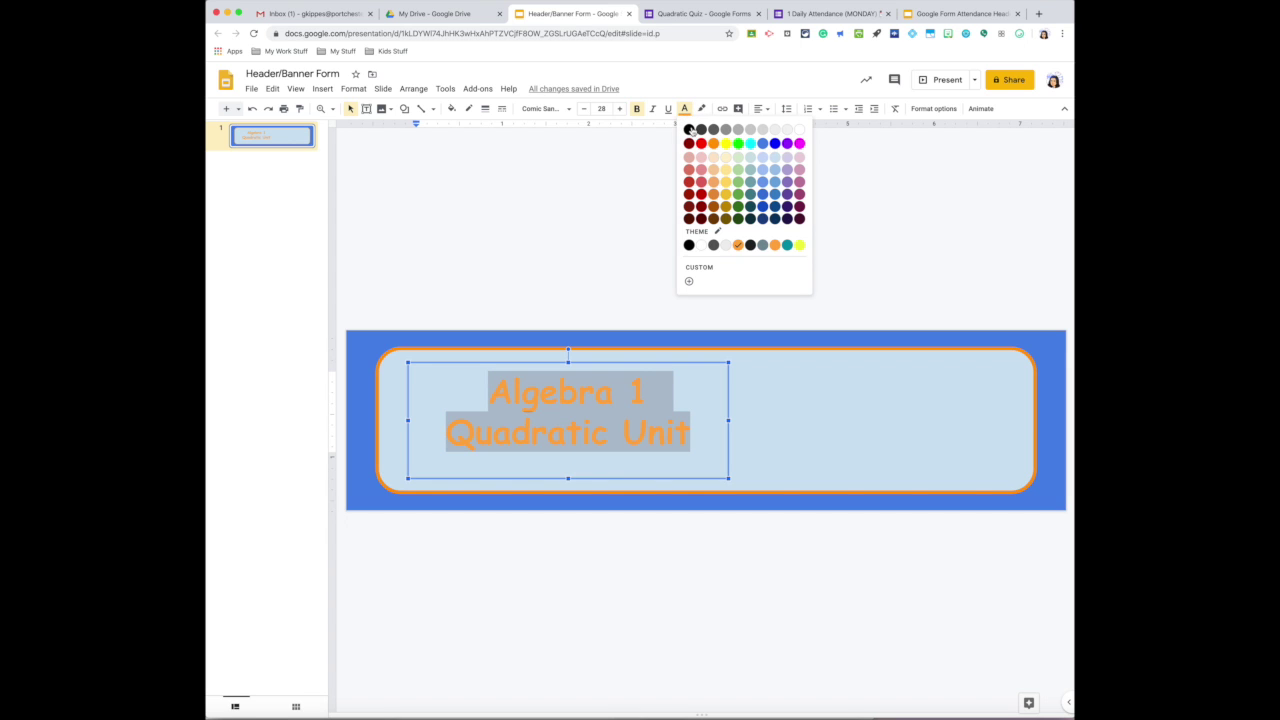
pyautogui.click(774, 143)
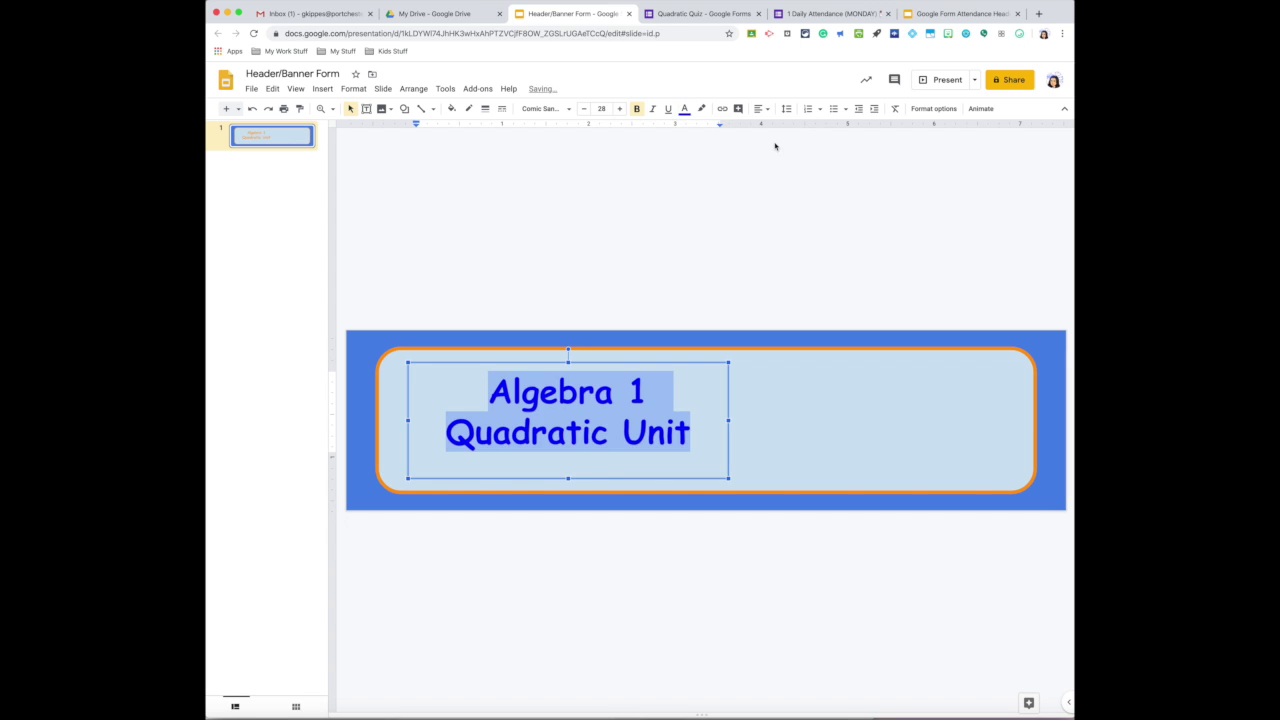
pyautogui.click(774, 146)
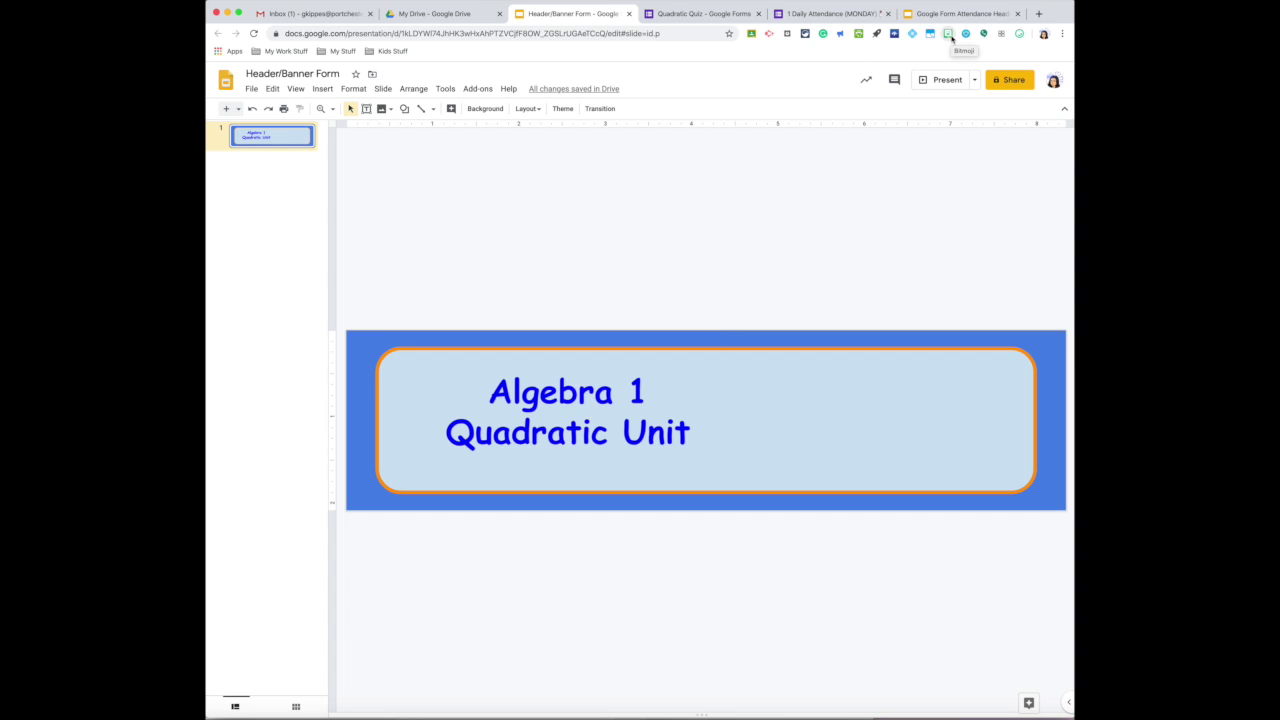
# Step: Search Bitmoji for 'you can' and place the Good Luck sticker at the banner's right end
pyautogui.click(948, 36)
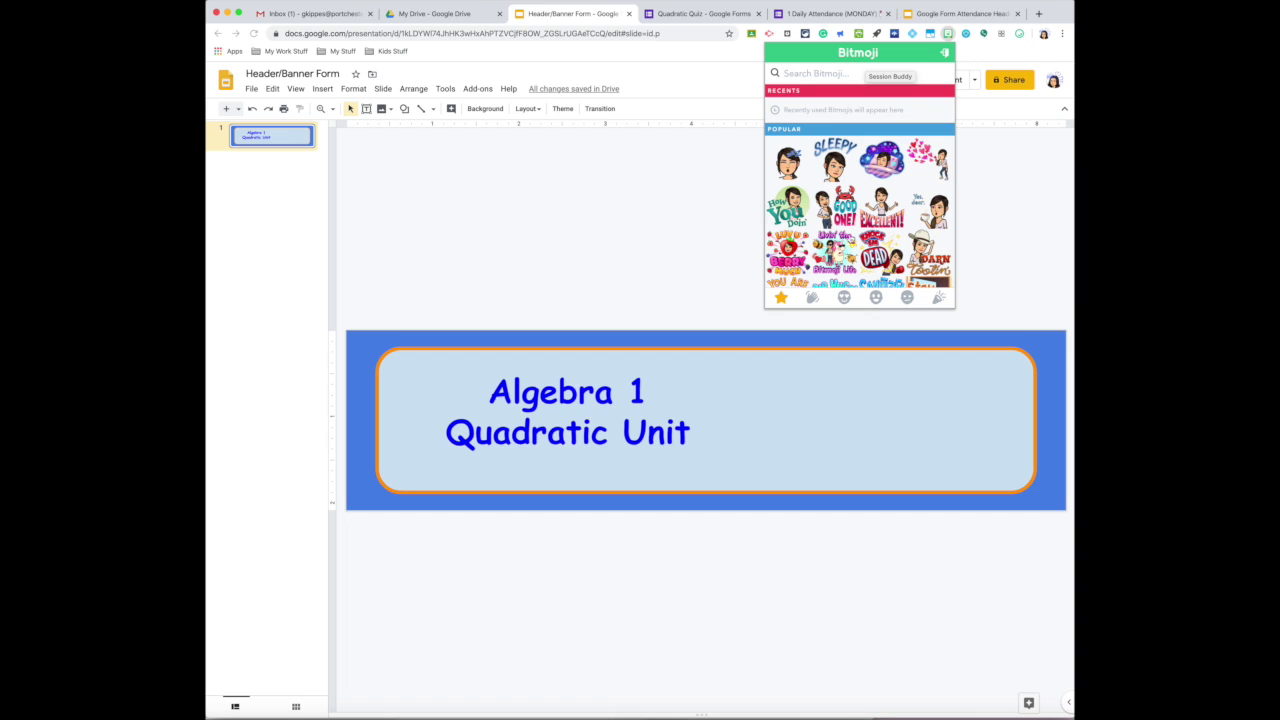
pyautogui.scroll(-5, 883, 208)
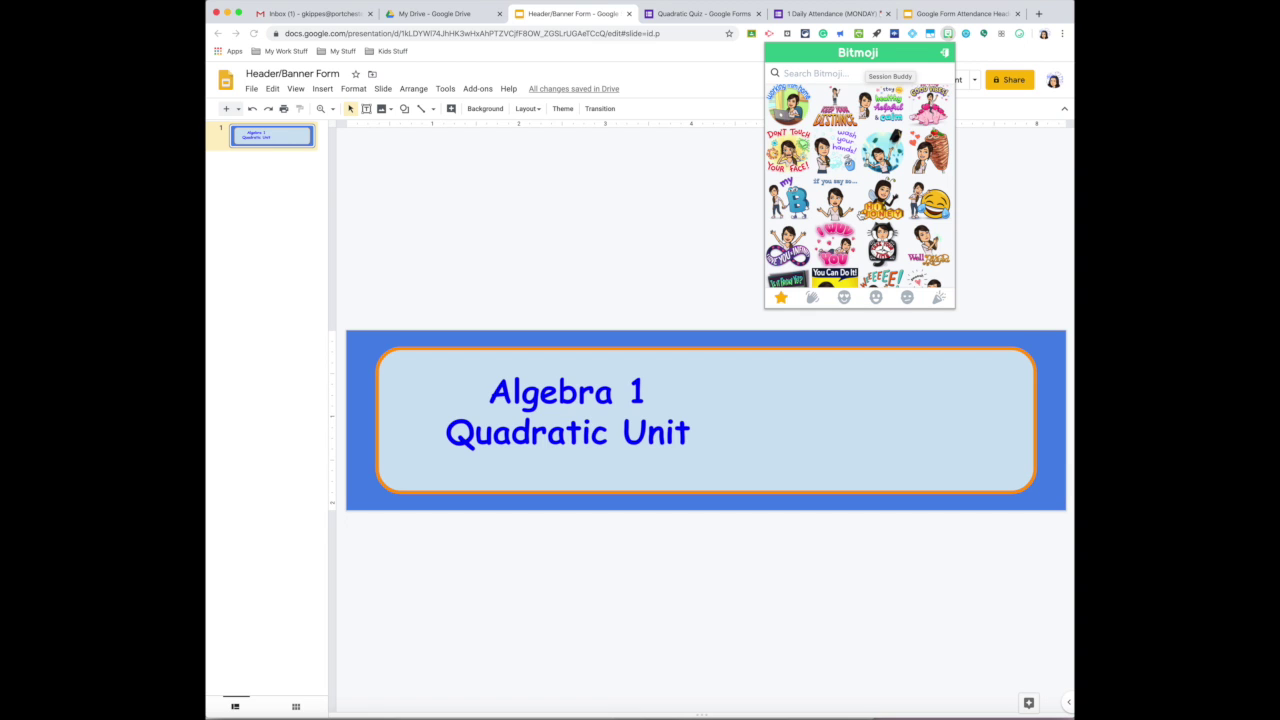
pyautogui.scroll(5, 797, 90)
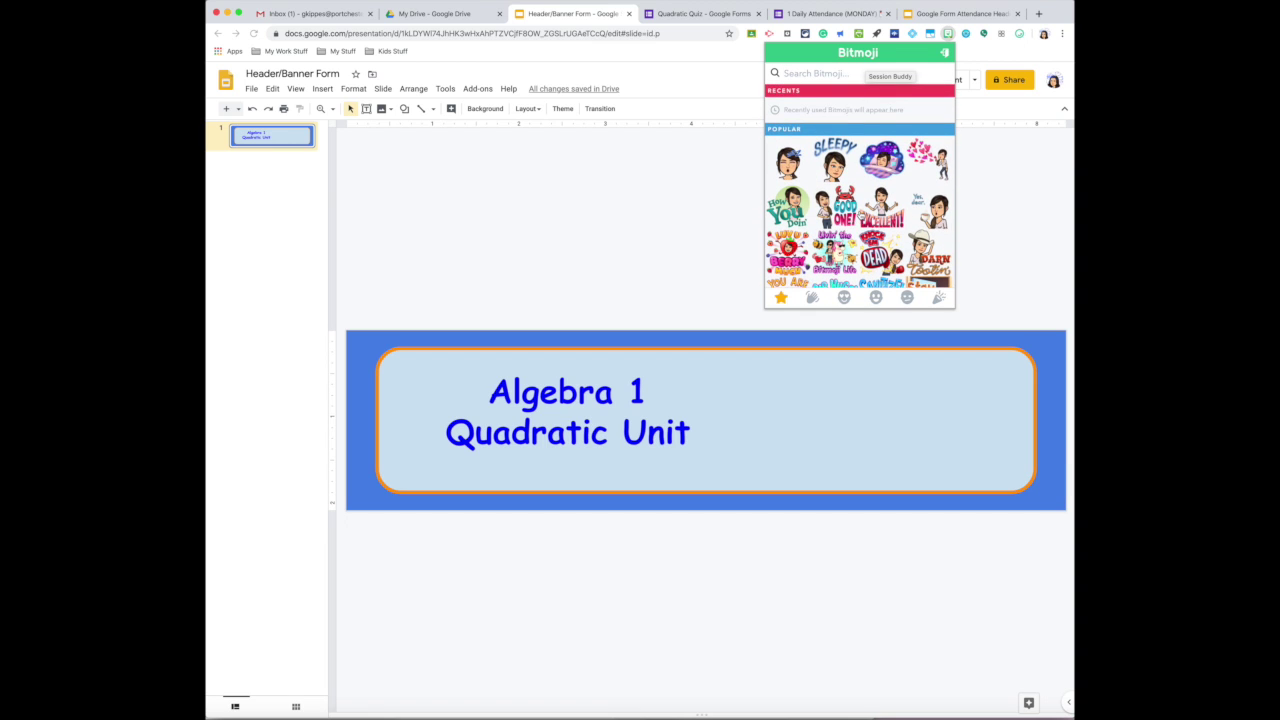
pyautogui.click(801, 73)
pyautogui.write('you')
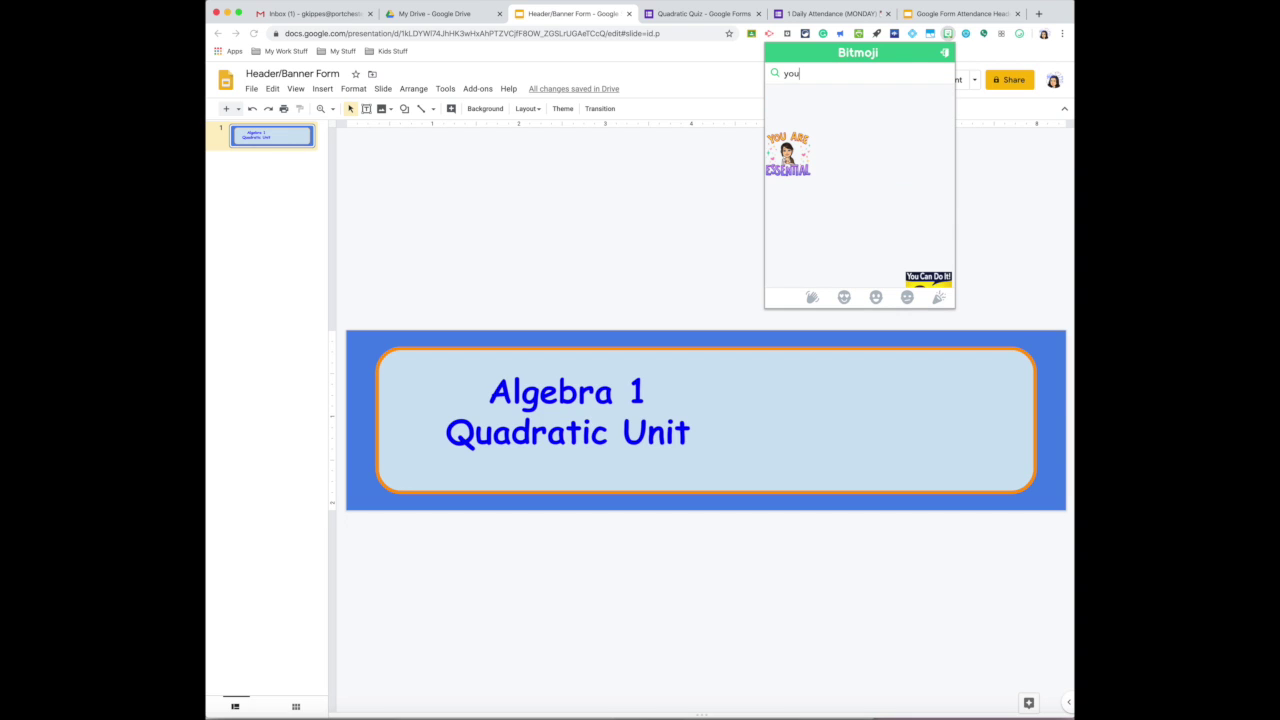
pyautogui.write(' can')
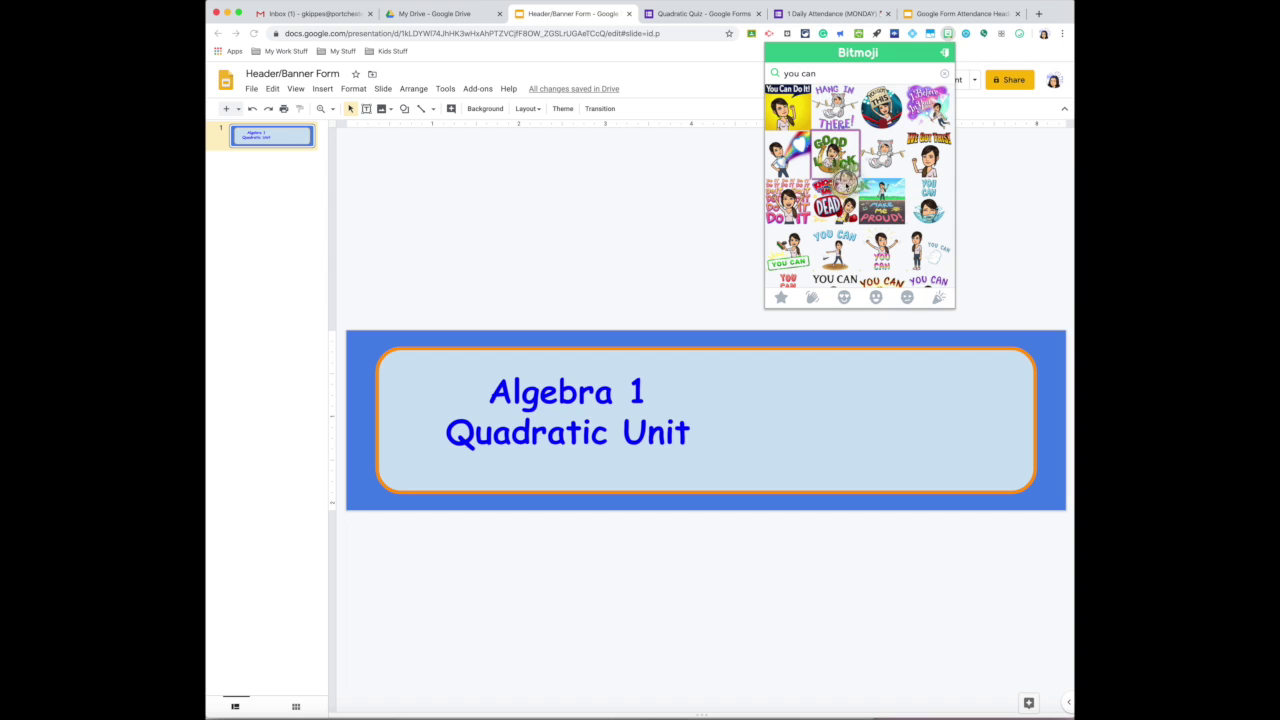
pyautogui.moveTo(845, 180); pyautogui.dragTo(918, 421)
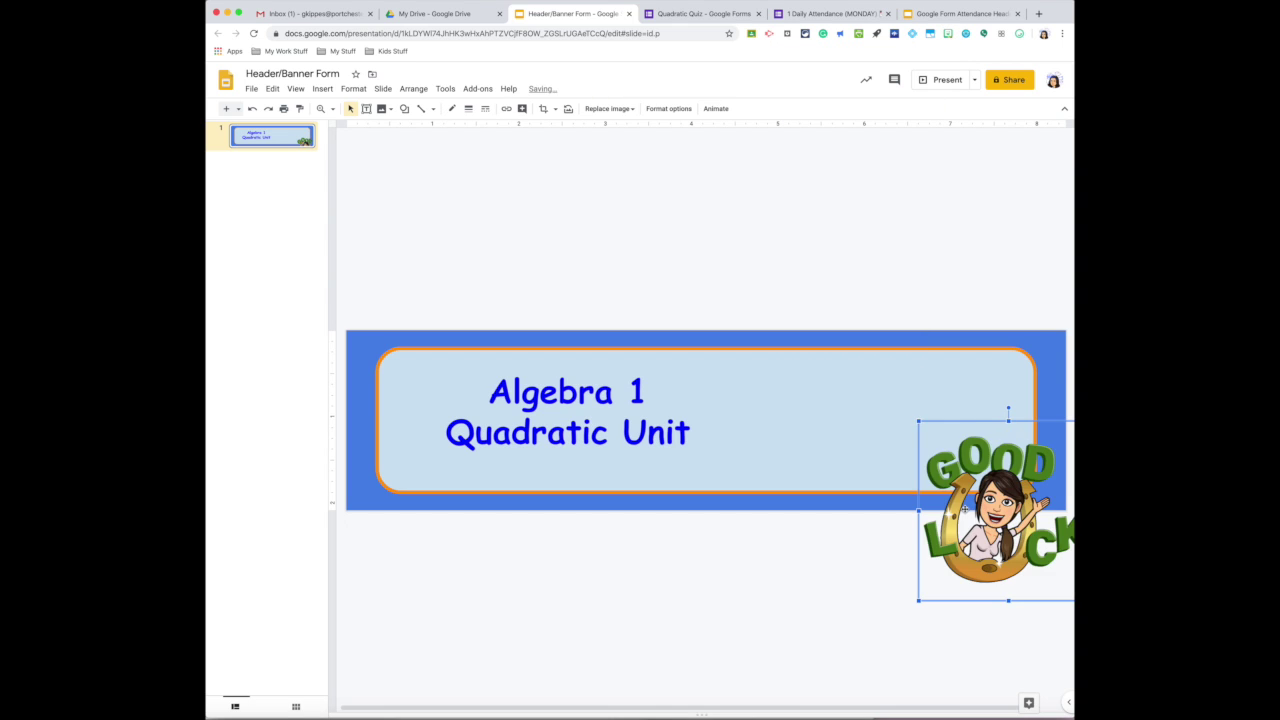
pyautogui.moveTo(910, 462); pyautogui.dragTo(857, 377)
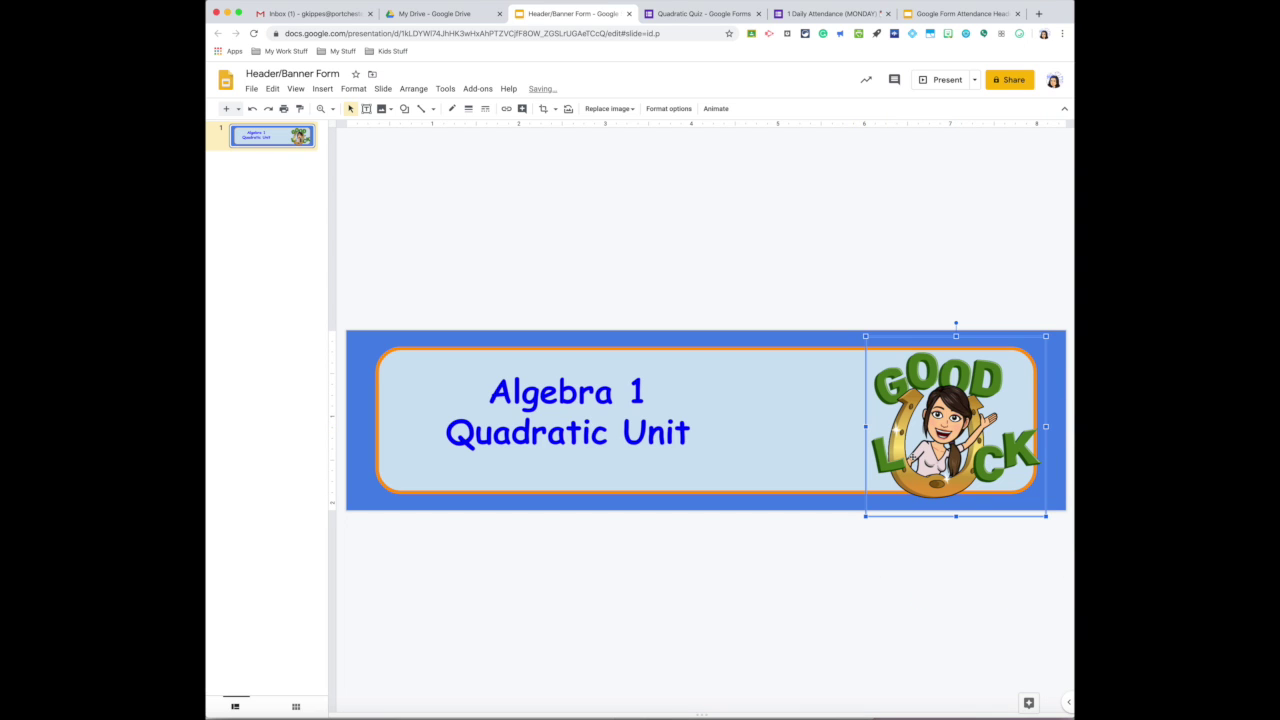
pyautogui.click(893, 230)
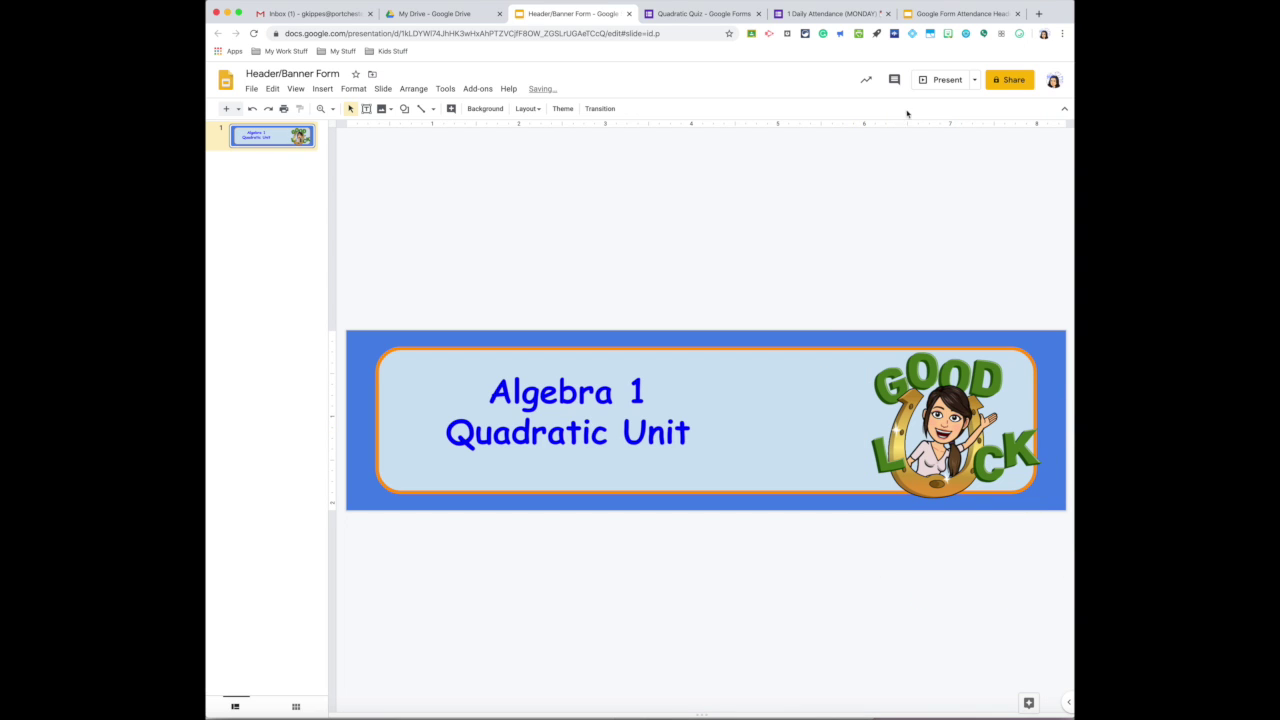
pyautogui.click(947, 33)
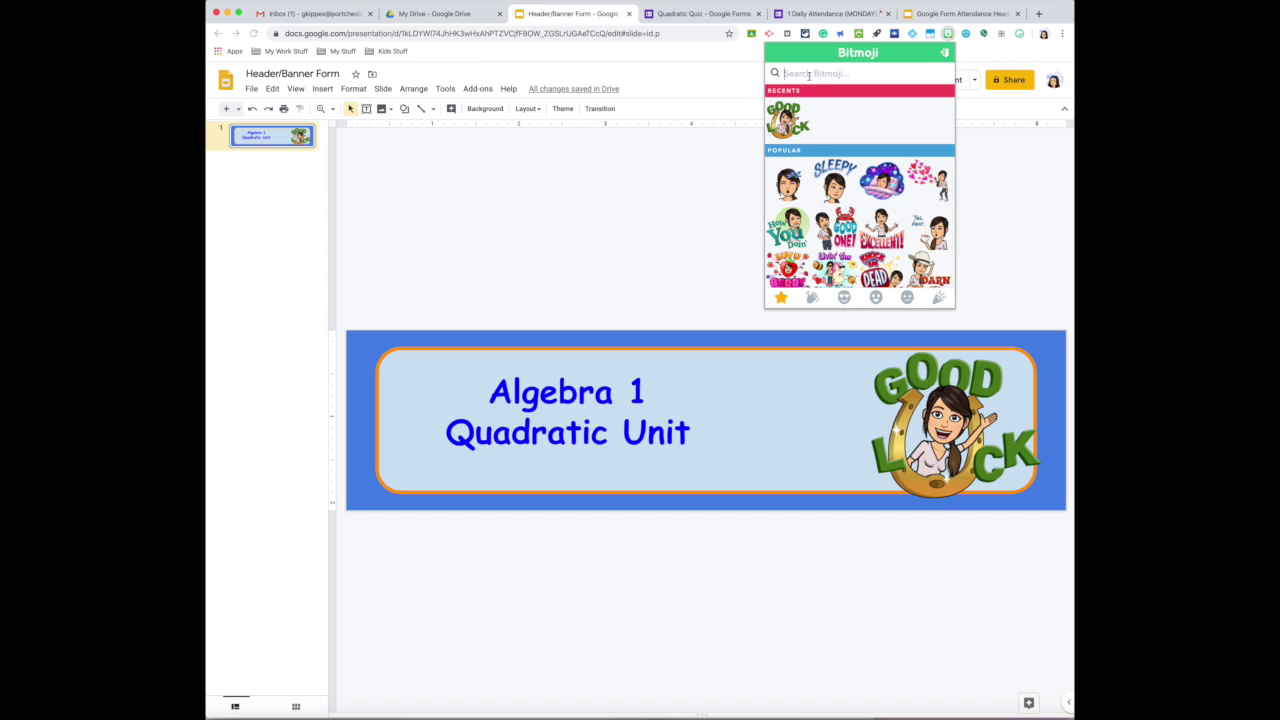
# Step: Search Bitmoji for the teacher's name and drag a name sticker onto the slide
pyautogui.click(808, 74)
pyautogui.write('Mrs. Kippes')
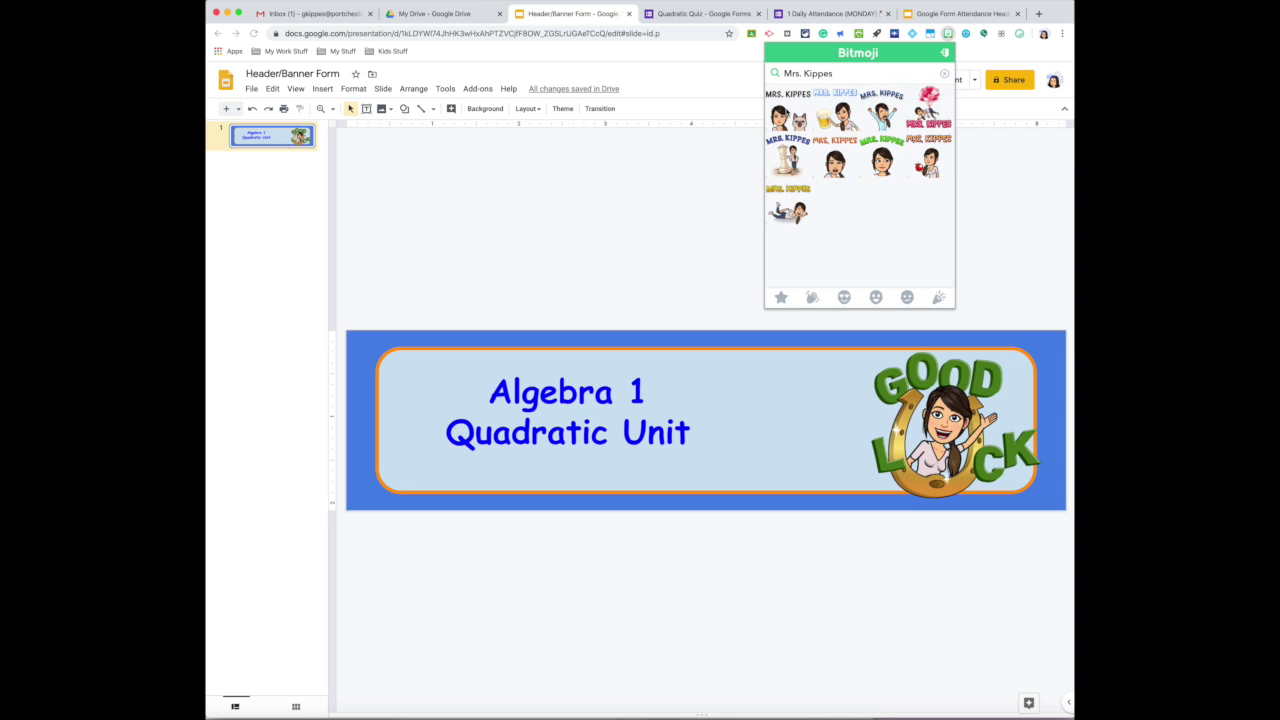
pyautogui.tripleClick(849, 72)
pyautogui.press('BackSpace')
pyautogui.hotkey('ctrl', 'z')
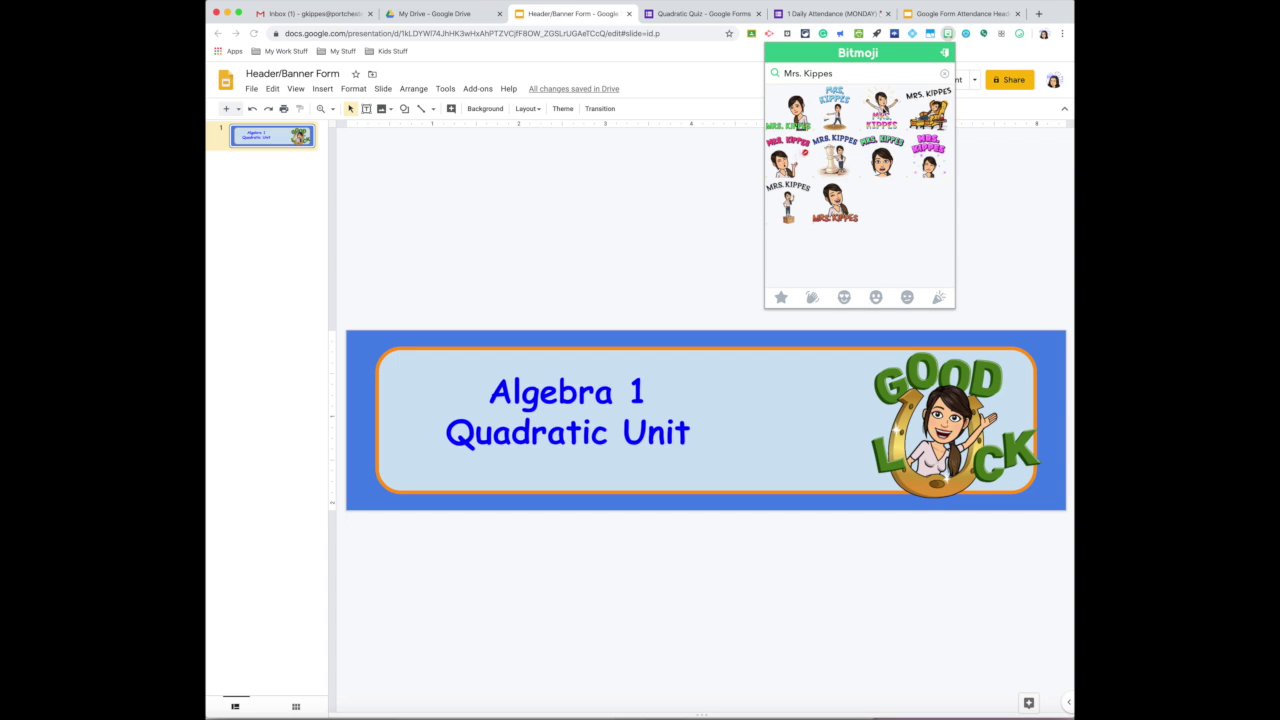
pyautogui.moveTo(932, 158); pyautogui.dragTo(743, 426)
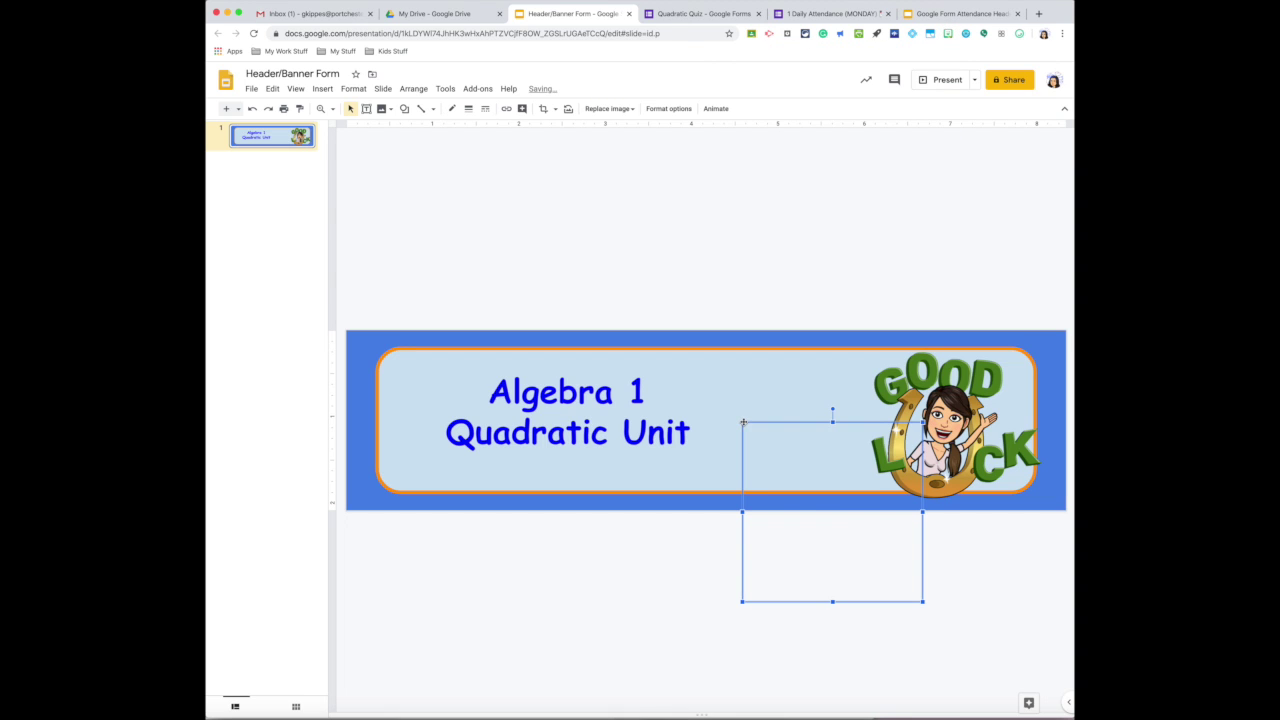
# Step: Shift the title toward the banner's centre, and shrink the name sticker into the banner's left end
pyautogui.click(613, 393)
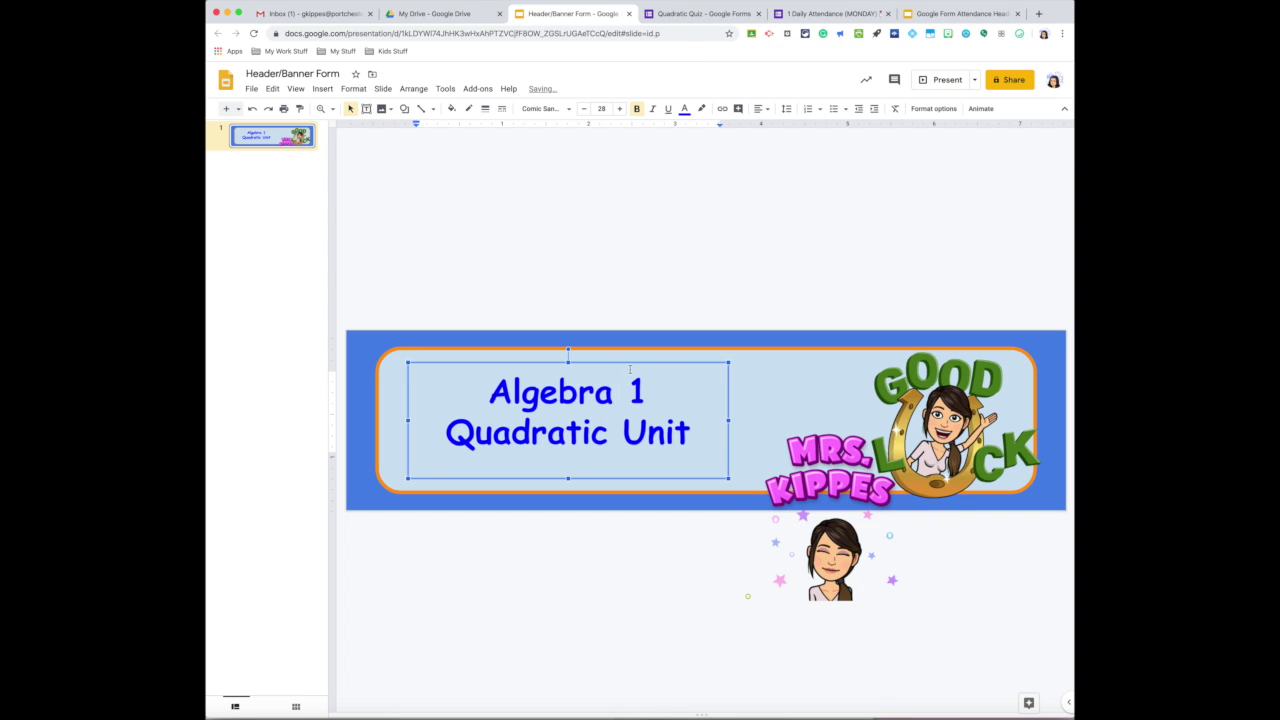
pyautogui.moveTo(636, 363); pyautogui.dragTo(763, 364)
pyautogui.moveTo(823, 541); pyautogui.dragTo(440, 452)
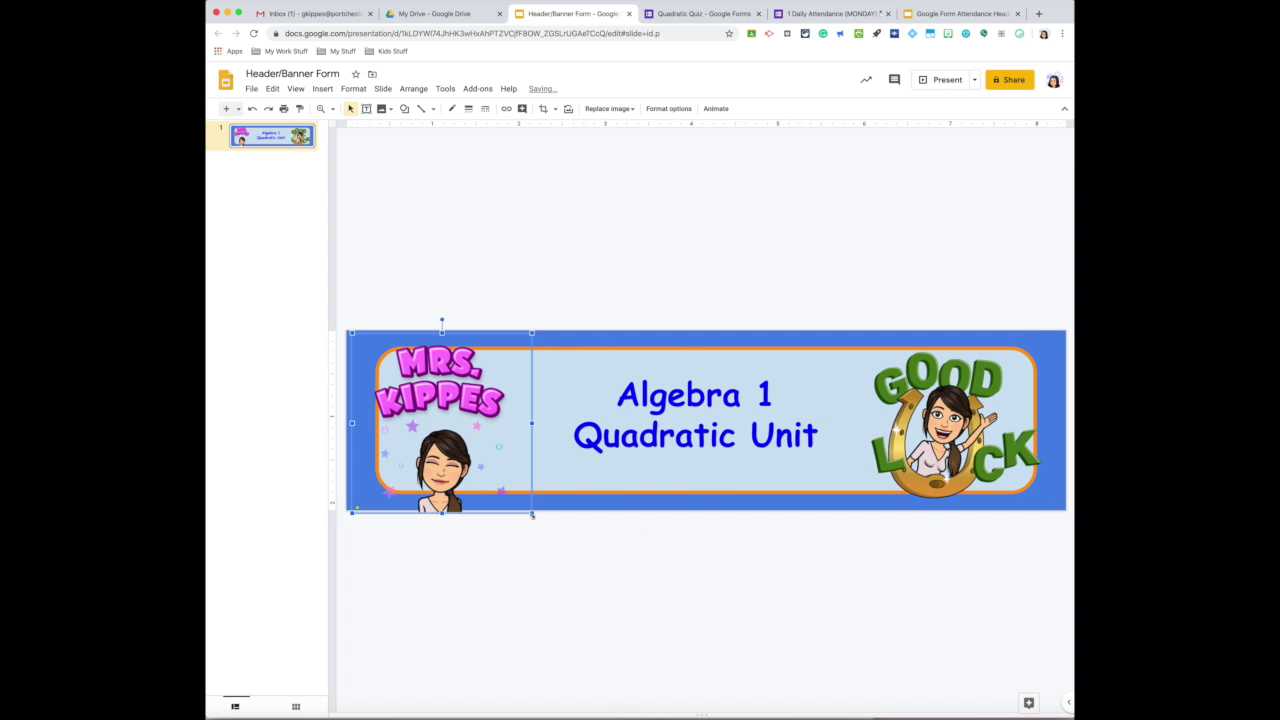
pyautogui.moveTo(532, 514); pyautogui.dragTo(511, 492)
pyautogui.moveTo(489, 449); pyautogui.dragTo(515, 461)
pyautogui.click(740, 234)
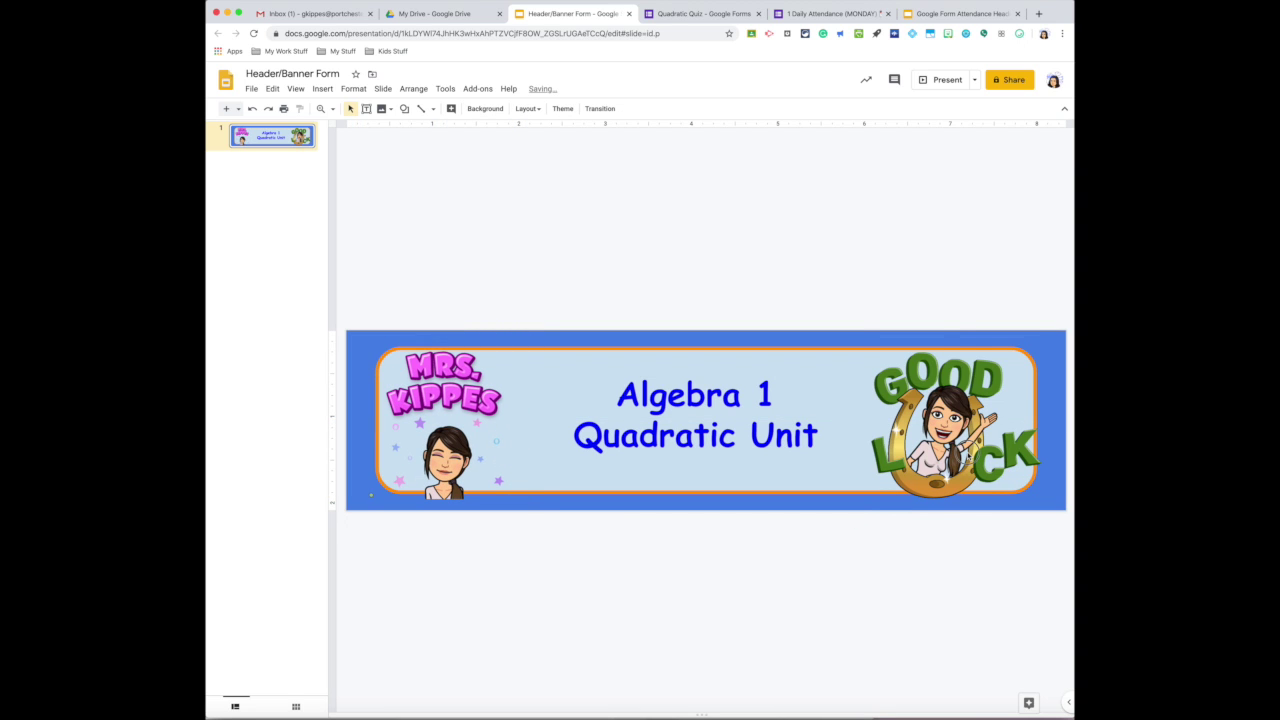
pyautogui.click(968, 455)
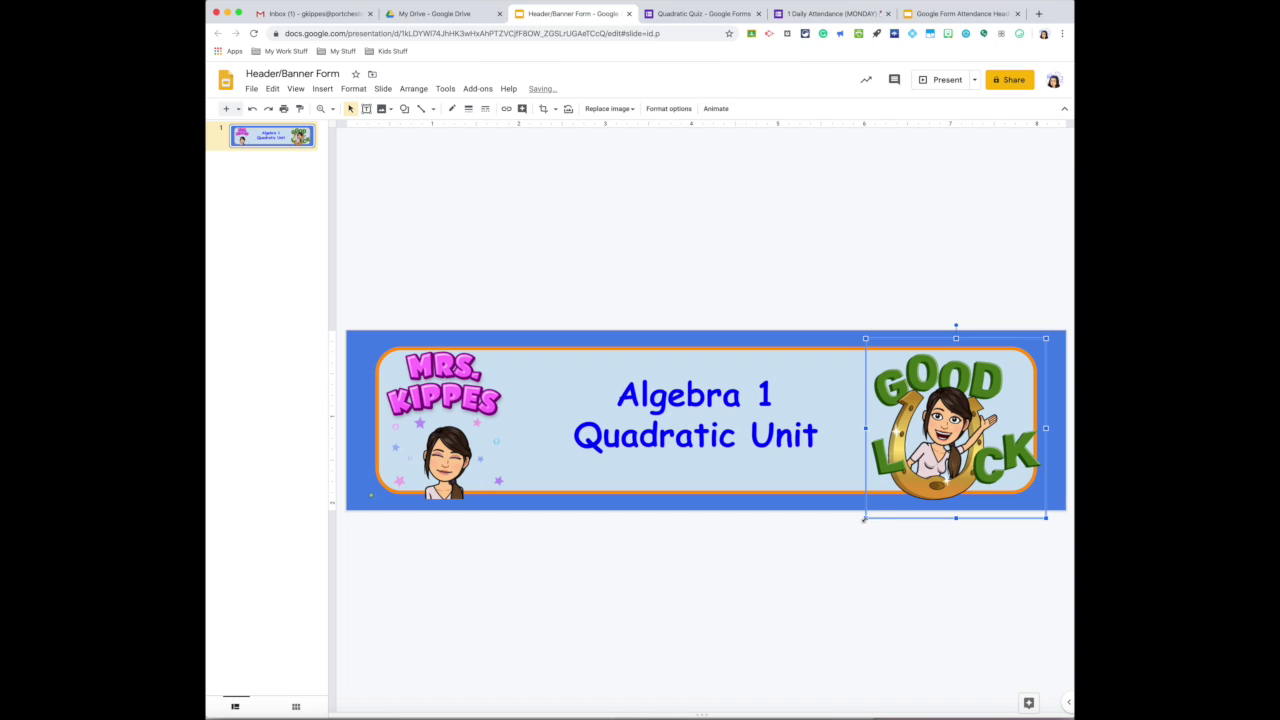
# Step: Download the current banner slide as a JPEG image, then go to the Quadratic Quiz form
pyautogui.click(830, 565)
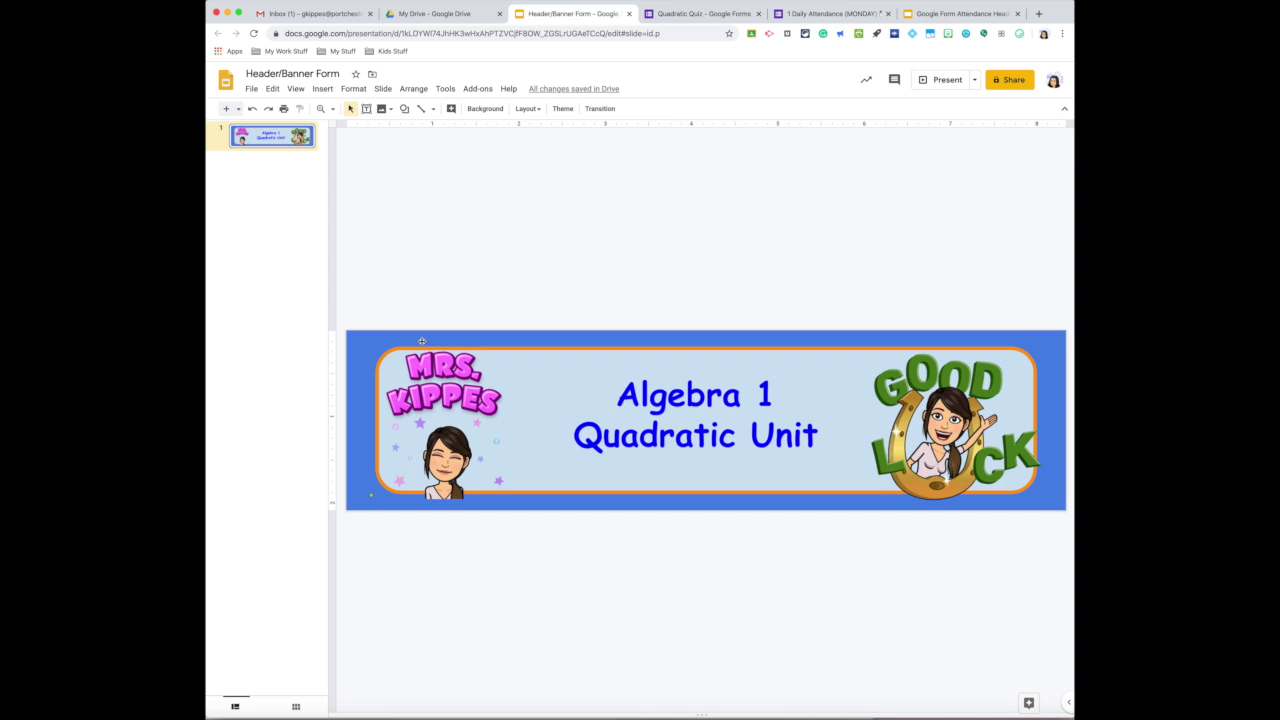
pyautogui.click(251, 88)
pyautogui.moveTo(300, 219)
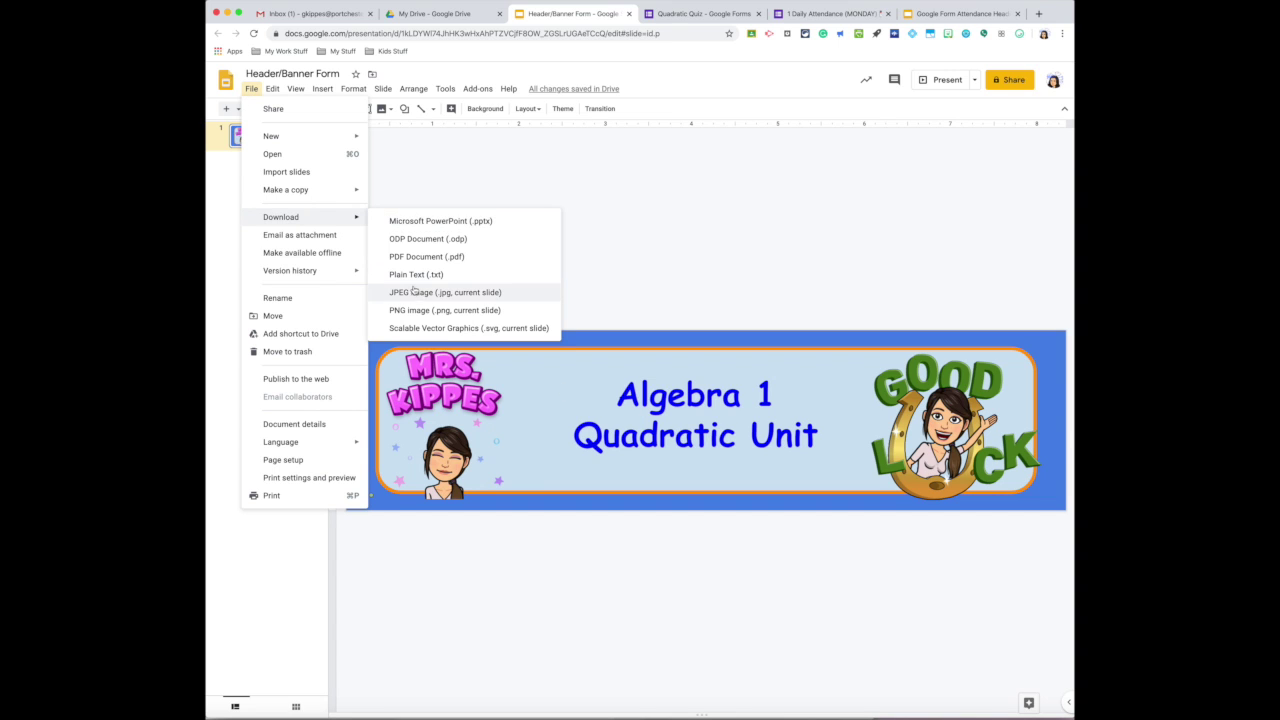
pyautogui.click(406, 292)
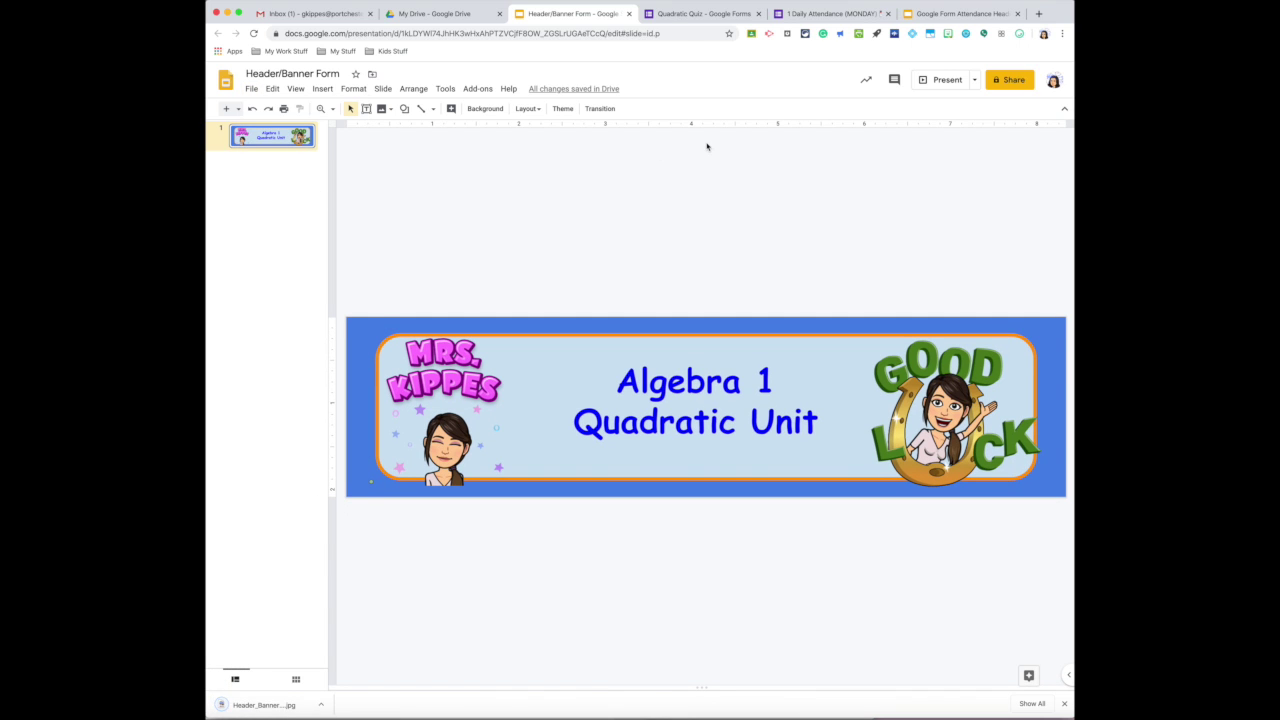
pyautogui.click(684, 15)
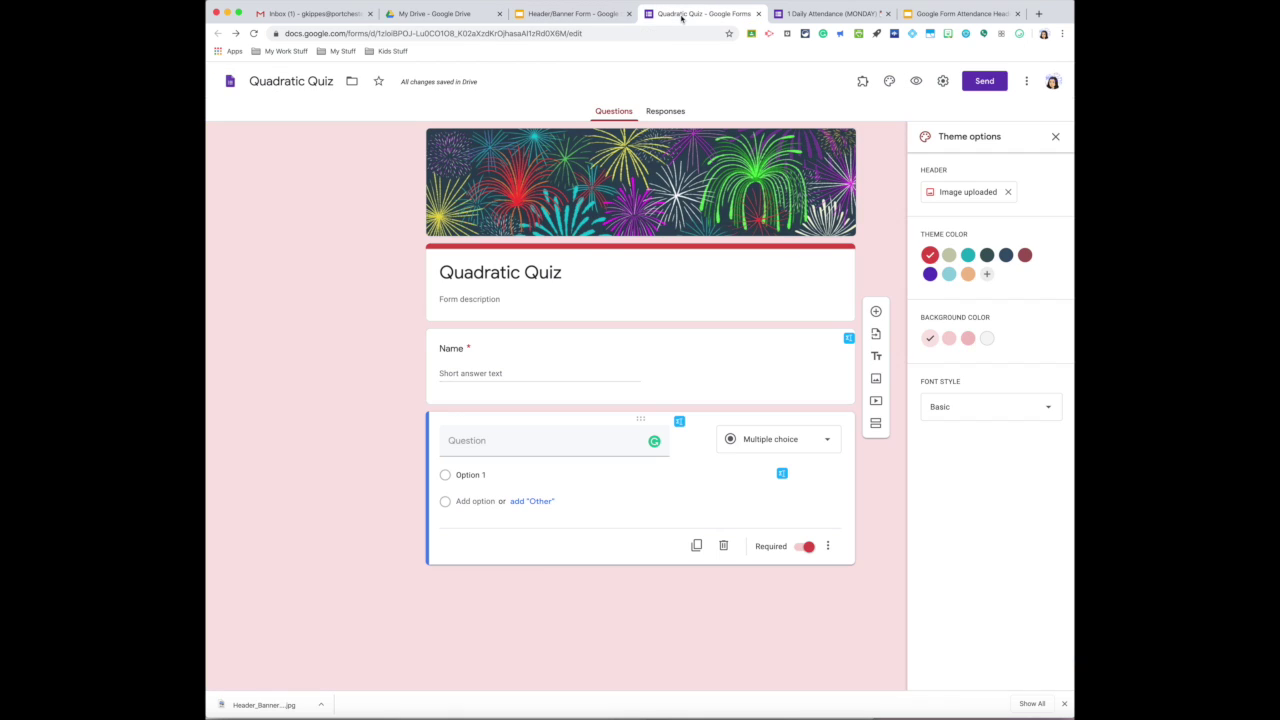
# Step: Replace the form's fireworks header with the uploaded Algebra 1 banner JPEG
pyautogui.click(1009, 192)
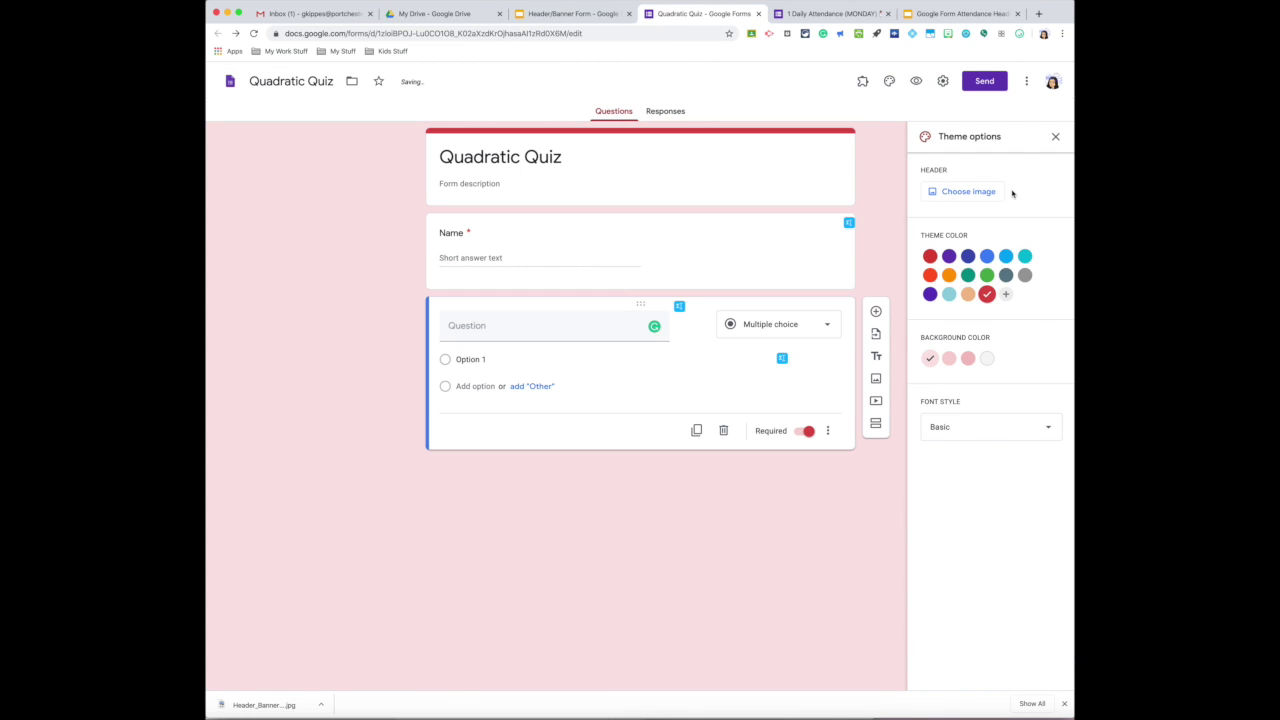
pyautogui.click(1055, 136)
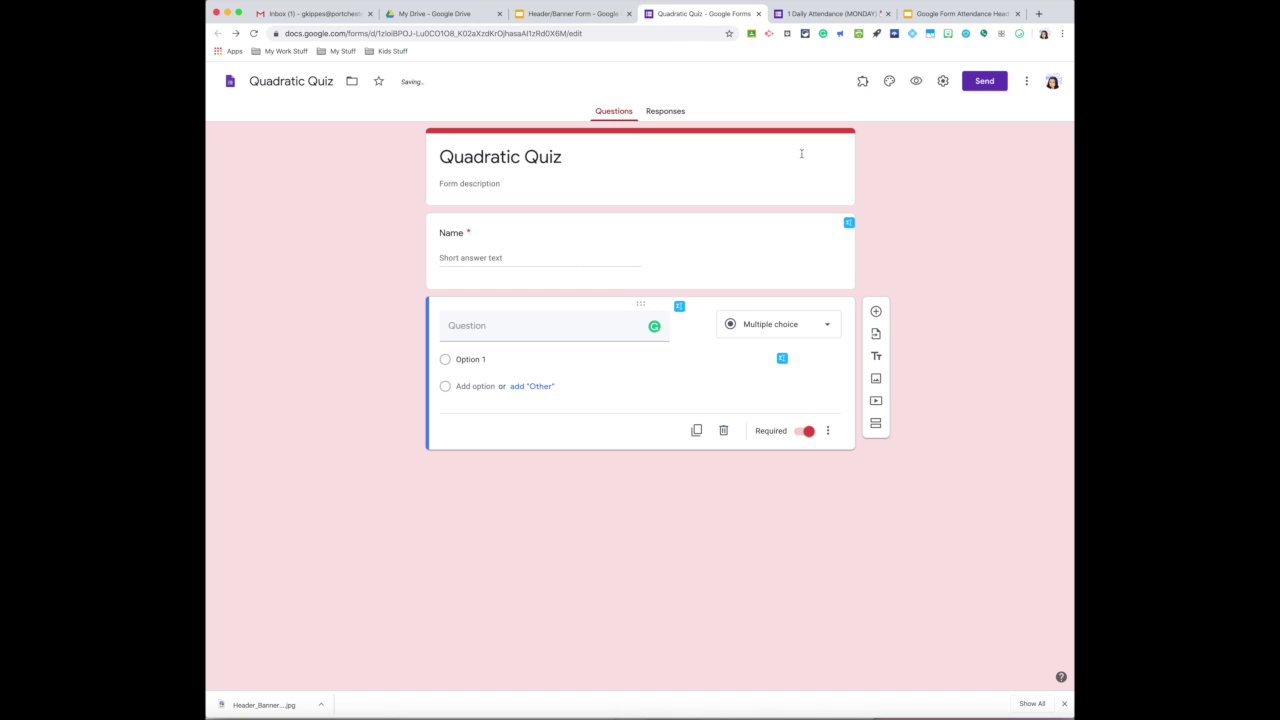
pyautogui.click(889, 83)
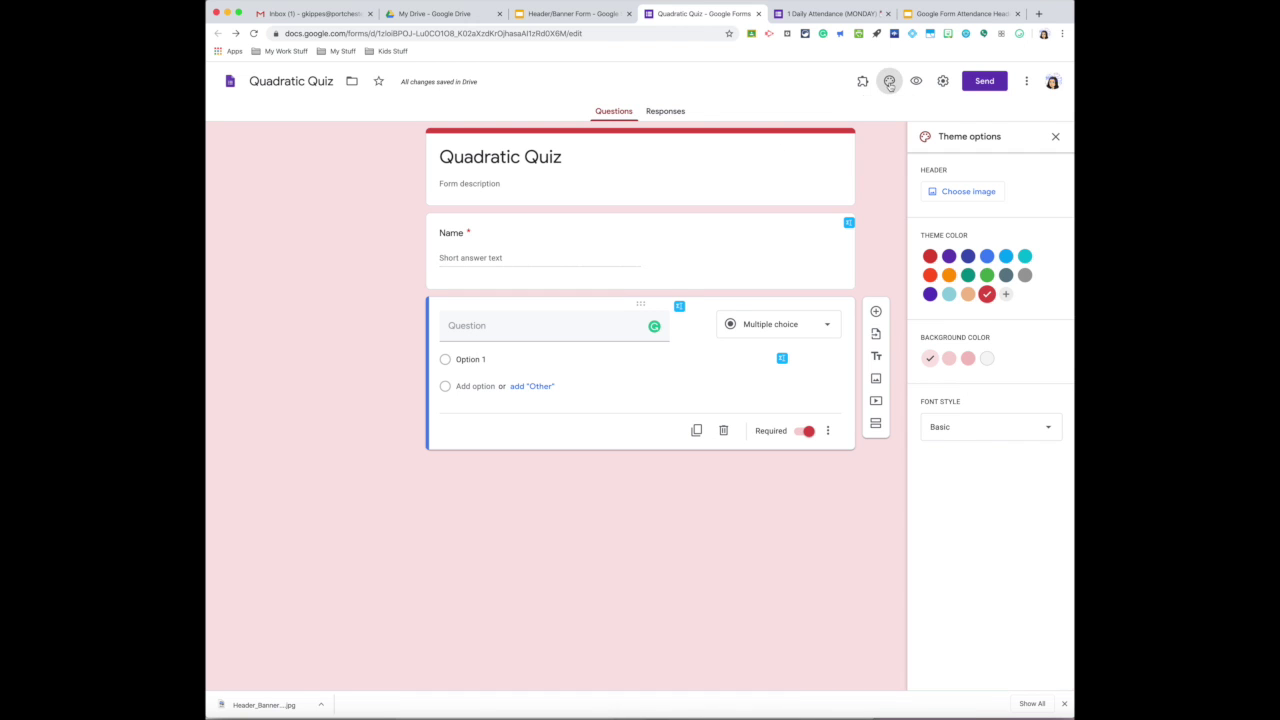
pyautogui.click(968, 193)
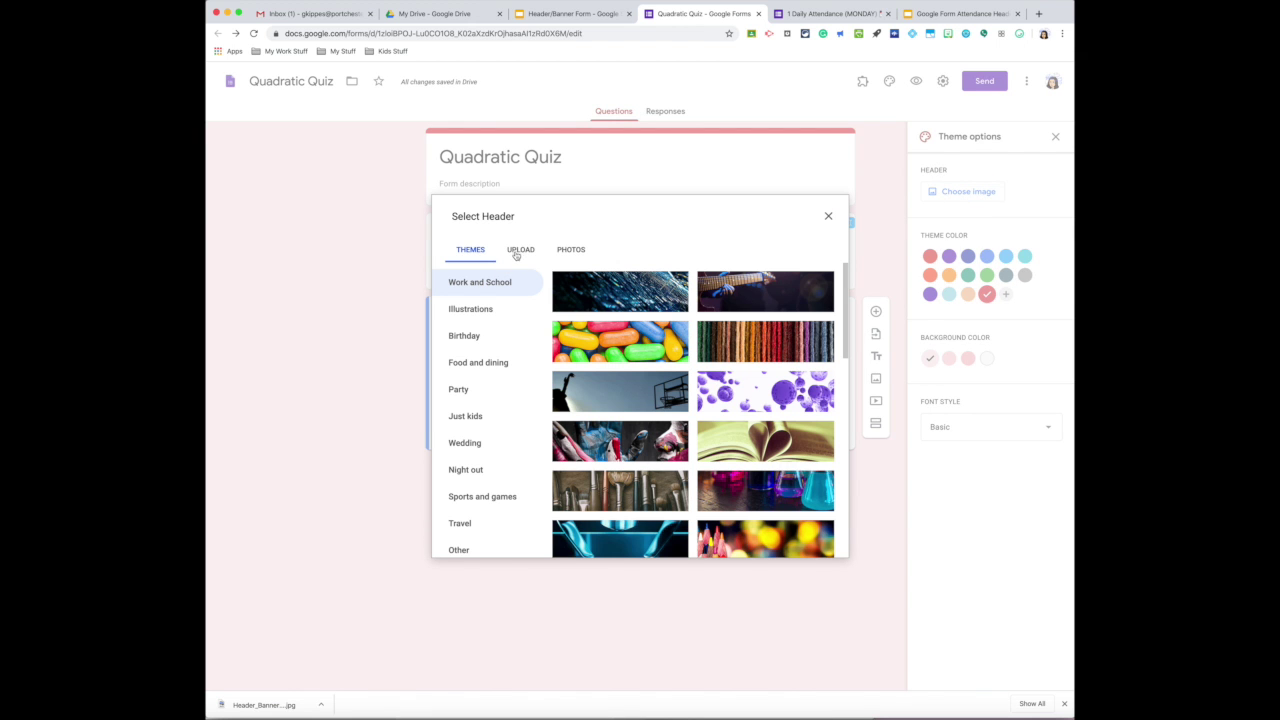
pyautogui.click(518, 255)
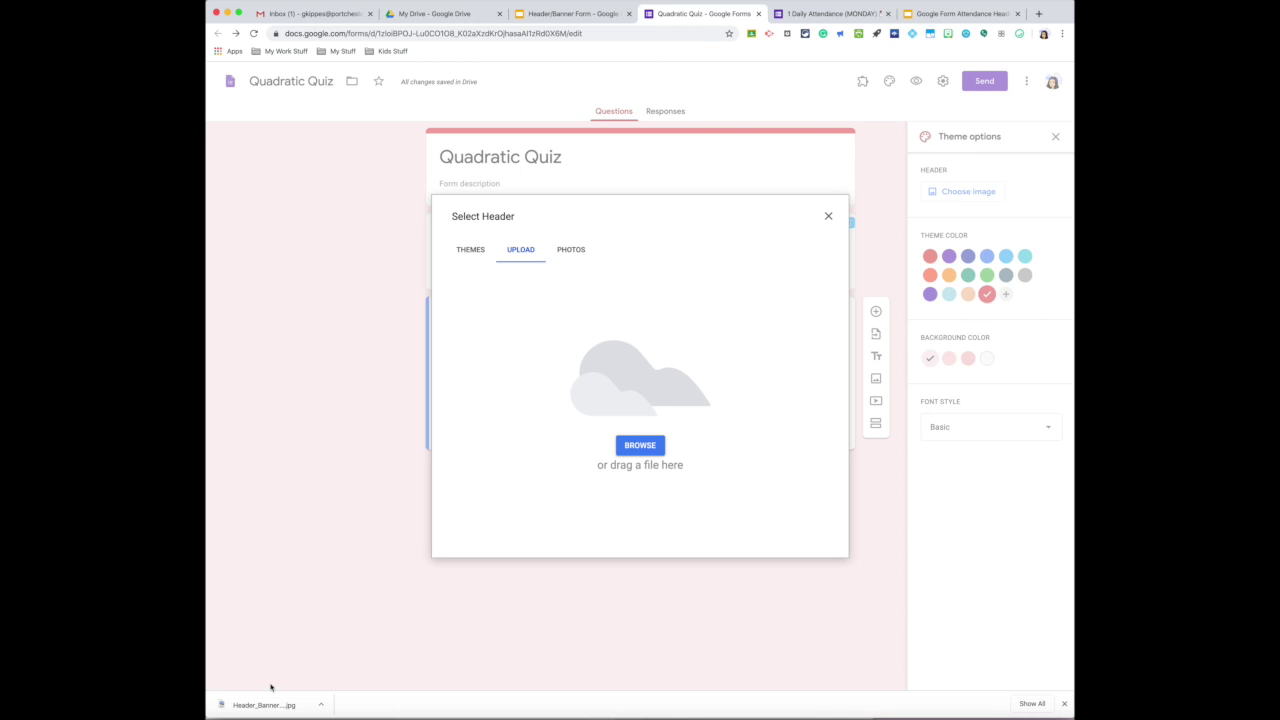
pyautogui.moveTo(263, 702); pyautogui.dragTo(634, 406)
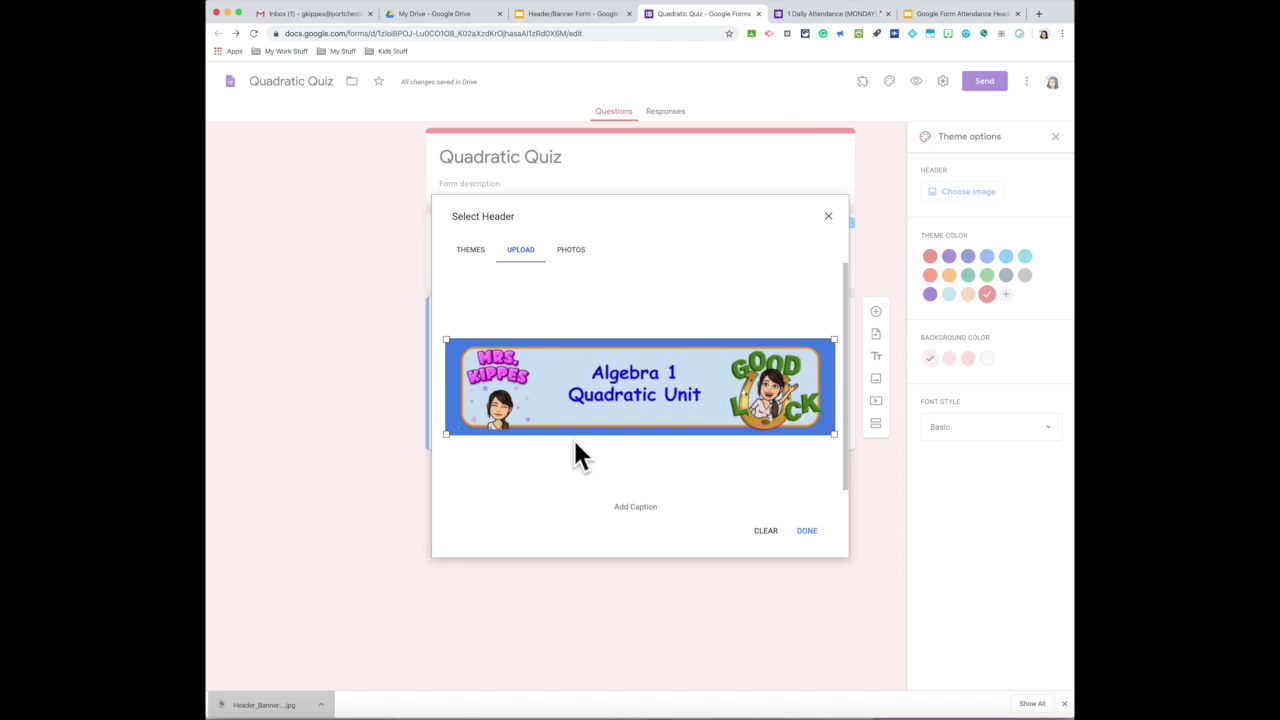
pyautogui.click(805, 531)
pyautogui.click(807, 534)
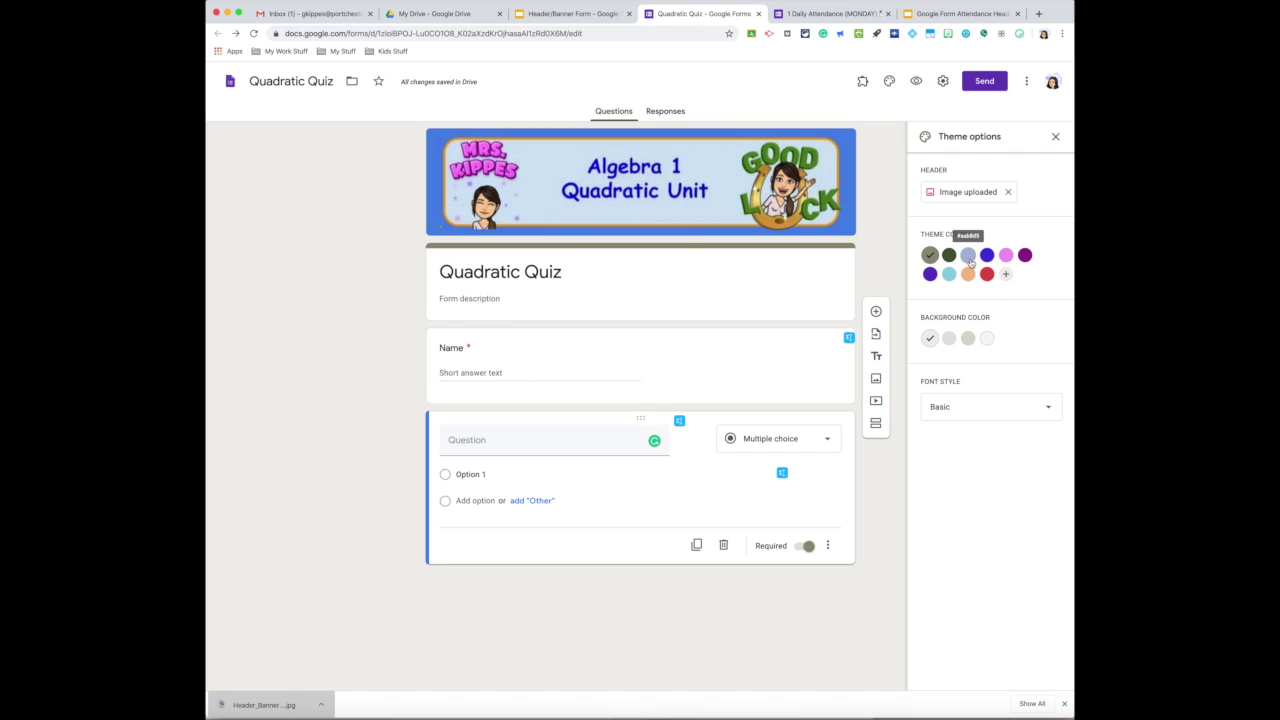
# Step: Set the form's theme colour to pink, then return to the Header/Banner Form slides
pyautogui.click(988, 257)
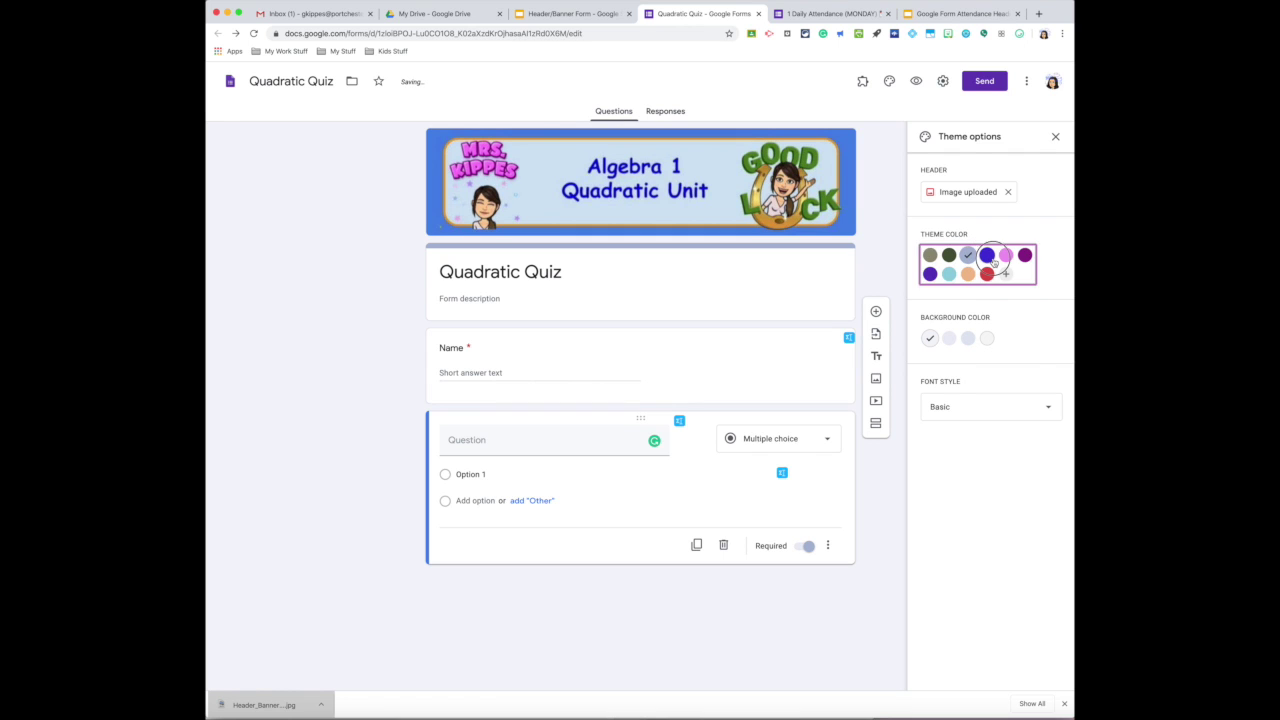
pyautogui.click(1006, 256)
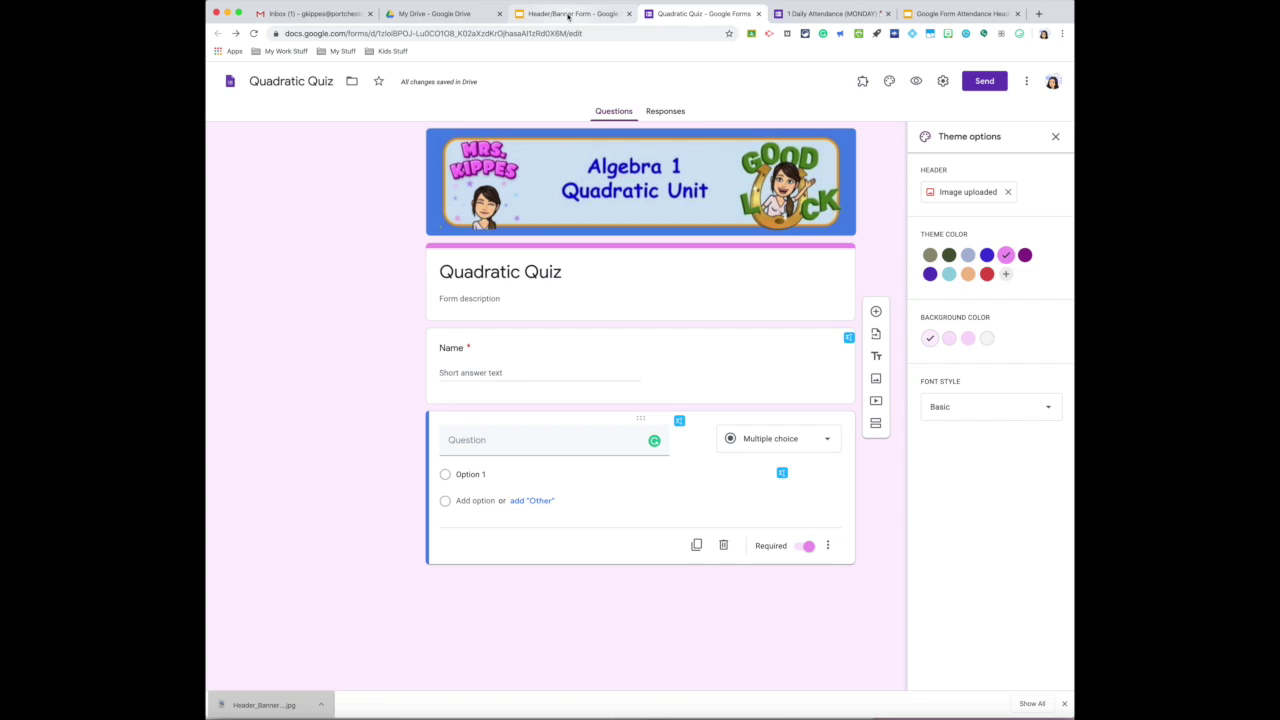
pyautogui.click(567, 14)
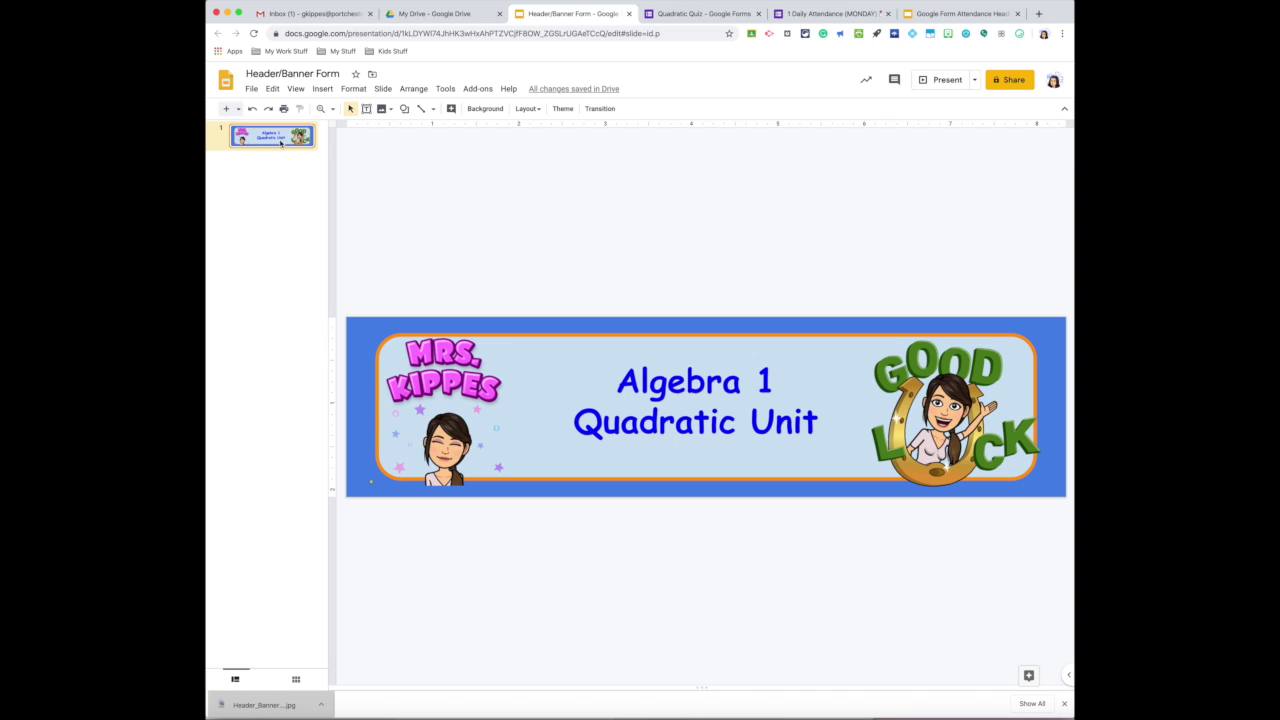
# Step: Duplicate the banner slide and change its title to 'Algebra 1 Stats Unit'
pyautogui.press('super+d')
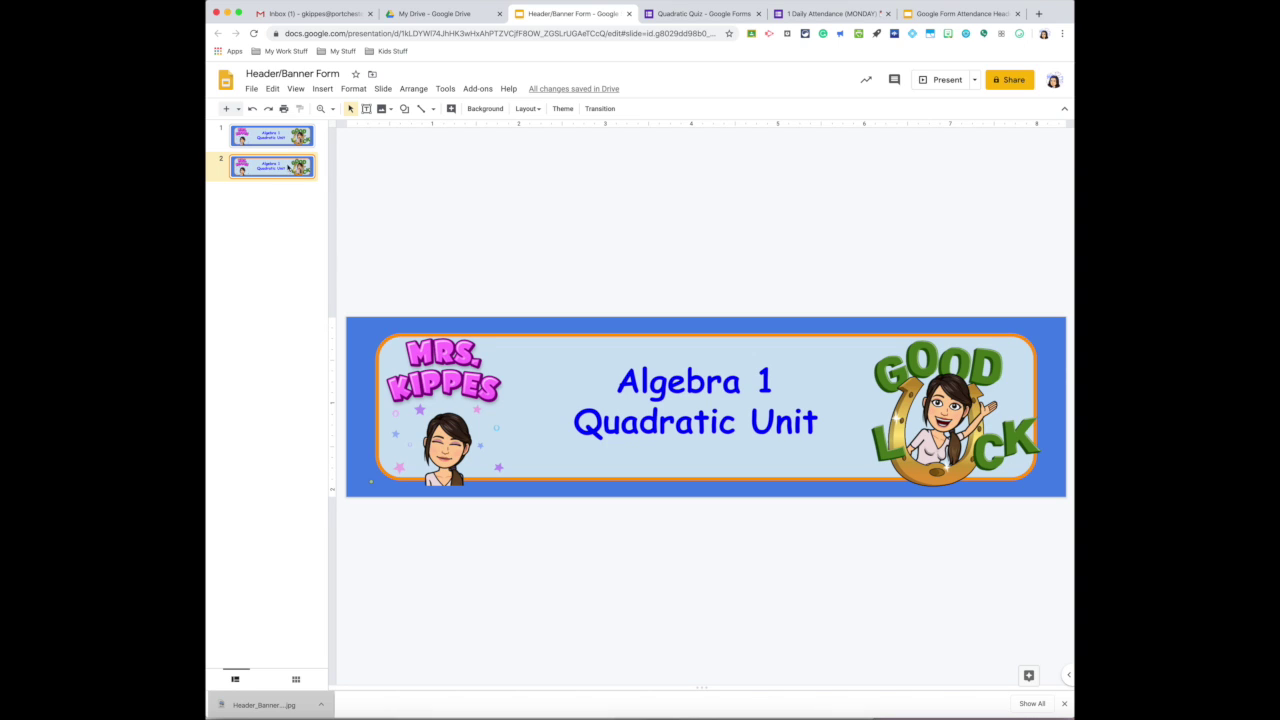
pyautogui.click(667, 433)
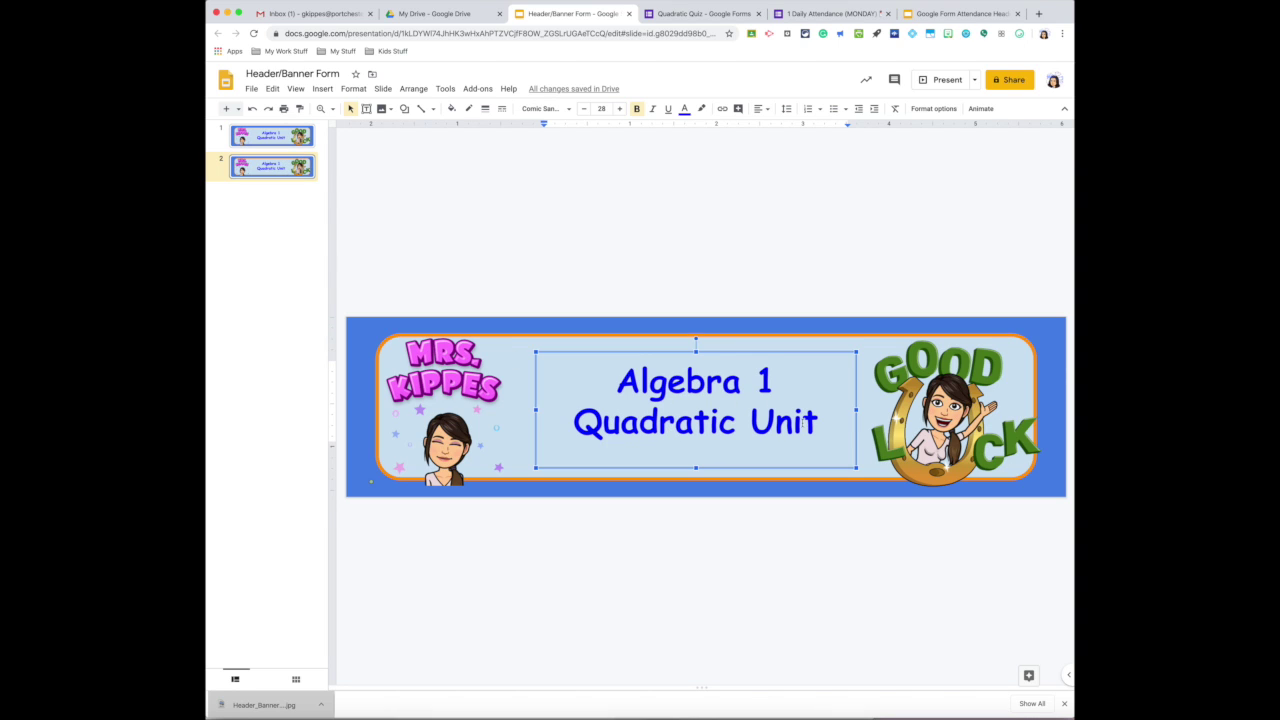
pyautogui.click(736, 426)
pyautogui.moveTo(736, 426); pyautogui.dragTo(584, 428)
pyautogui.write('Stats')
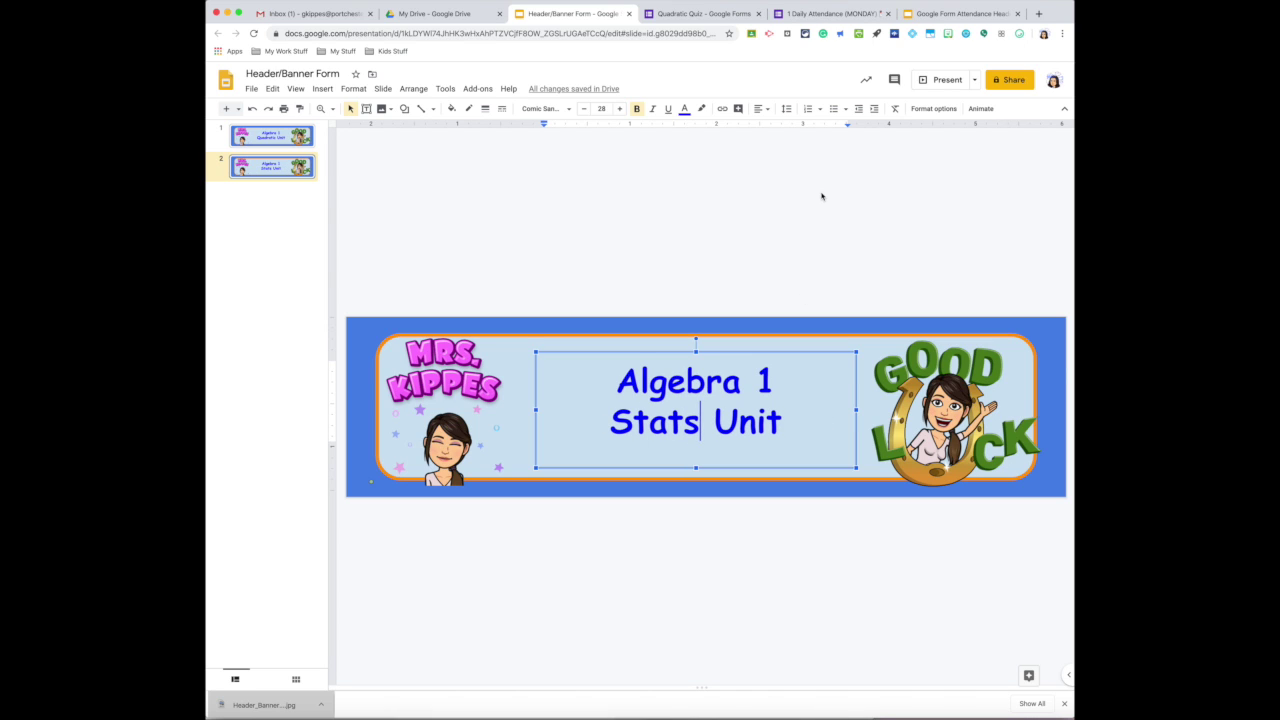
pyautogui.click(284, 170)
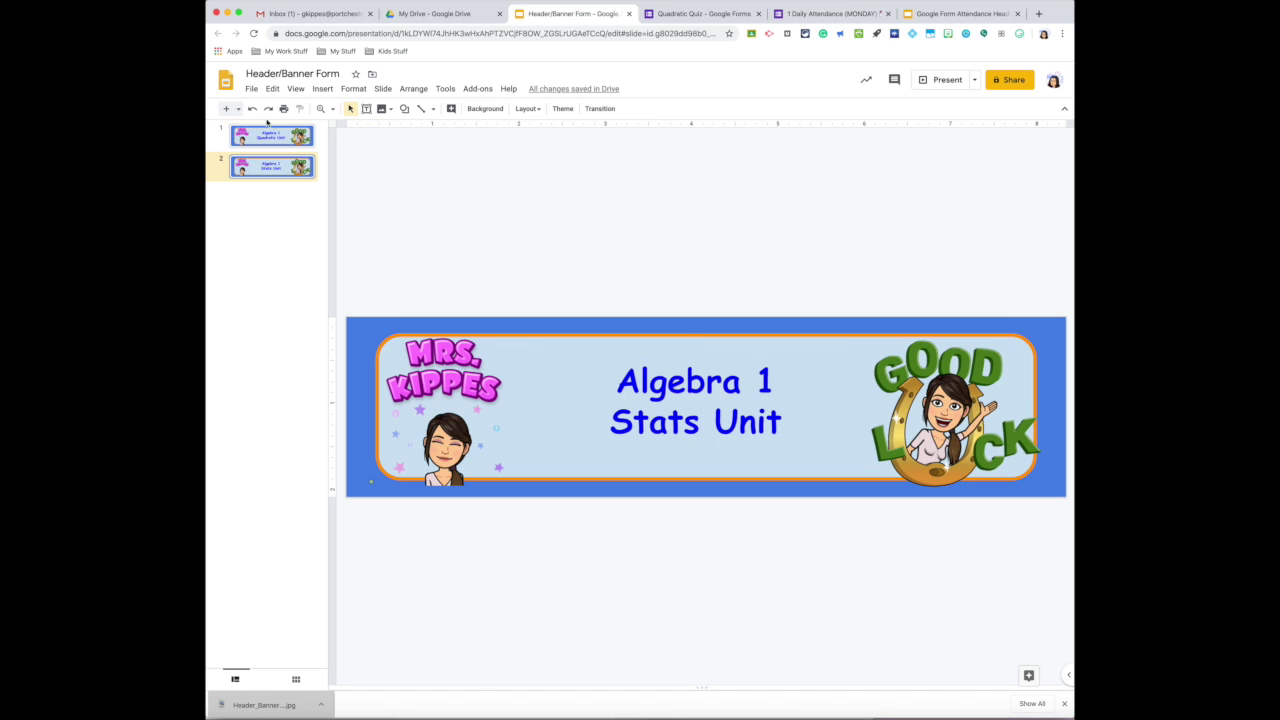
# Step: Add a Blank layout third slide, then return to the Quadratic Quiz form
pyautogui.click(239, 110)
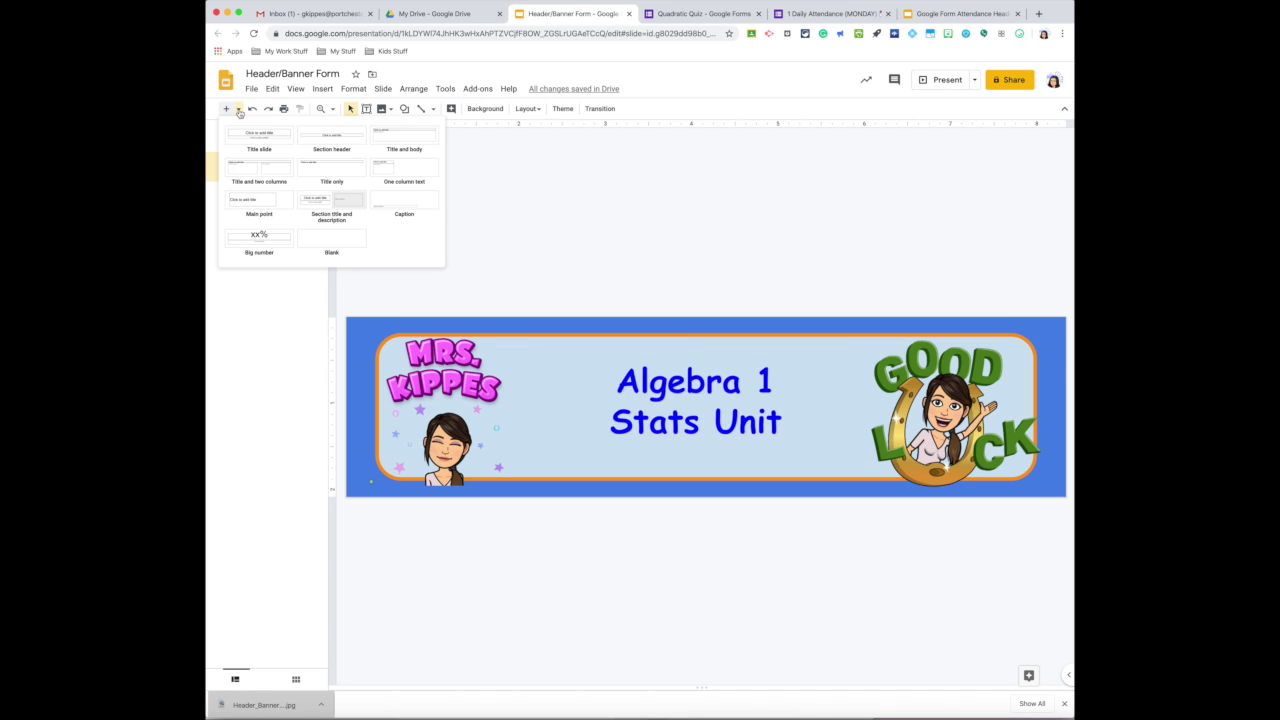
pyautogui.click(357, 247)
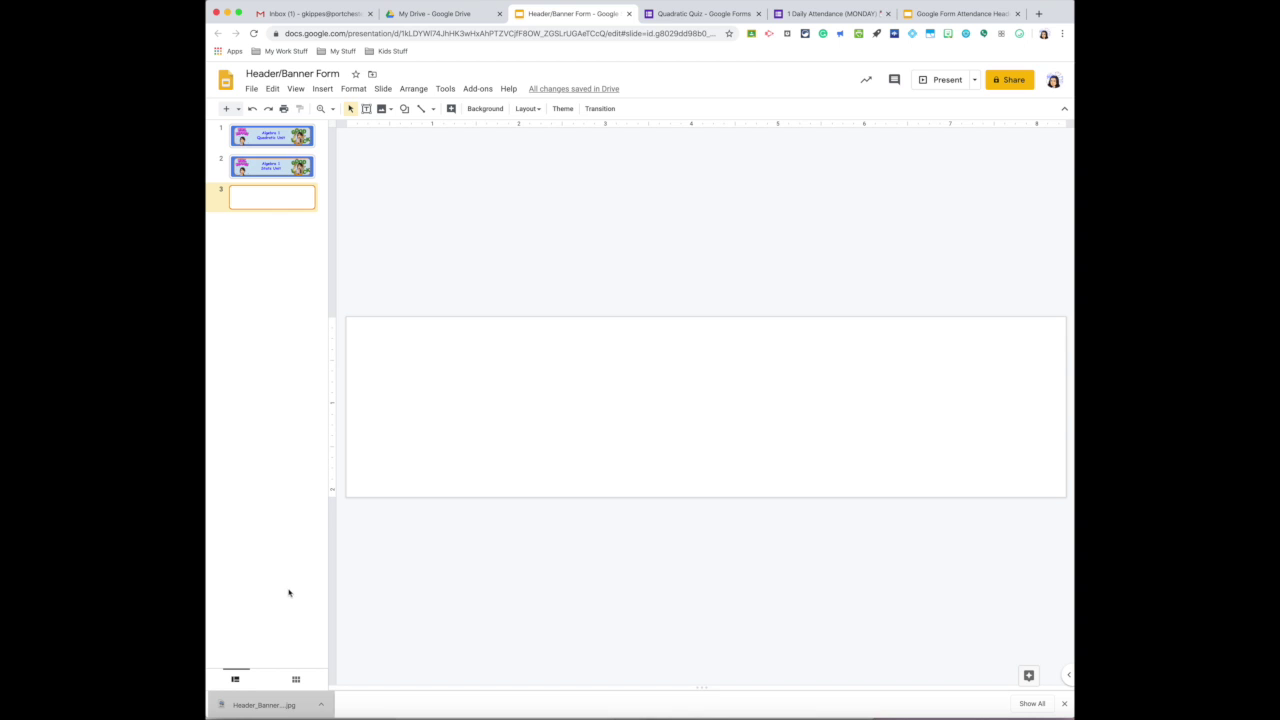
pyautogui.click(700, 14)
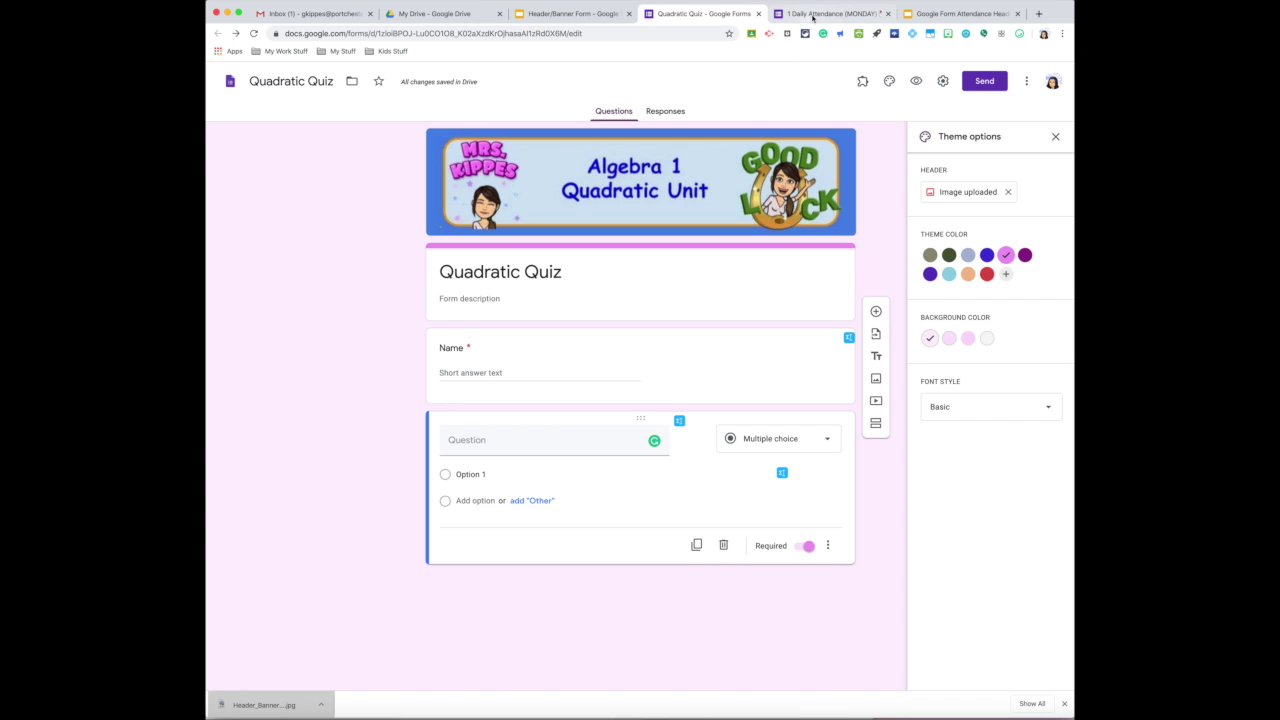
# Step: Switch to the 1 Daily Attendance (MONDAY) form
pyautogui.click(814, 14)
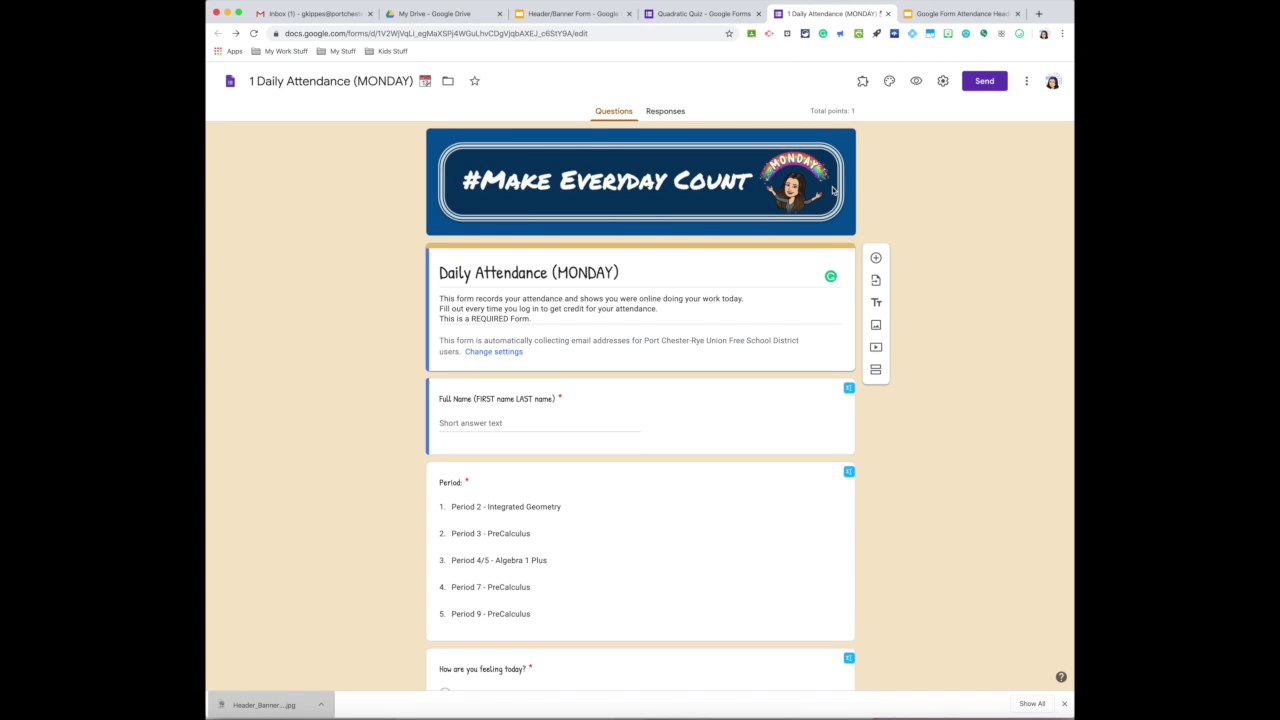